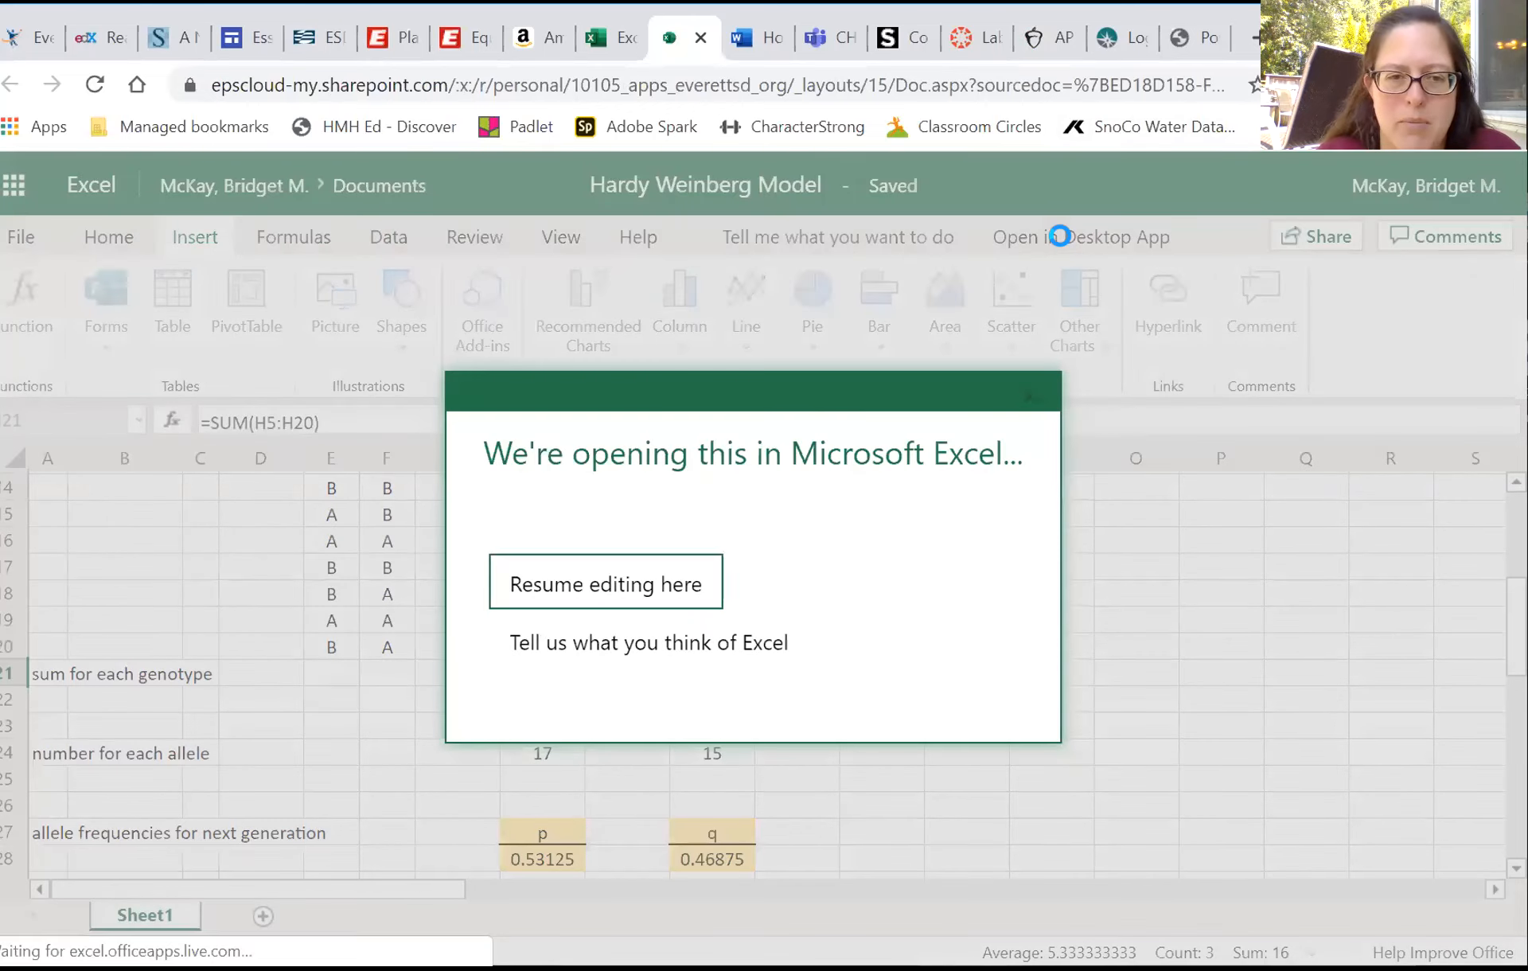
- Switch to the Hardy Weinberg Model workbook in desktop Excel and recalculate its random gametes four times
left_click(808, 266)
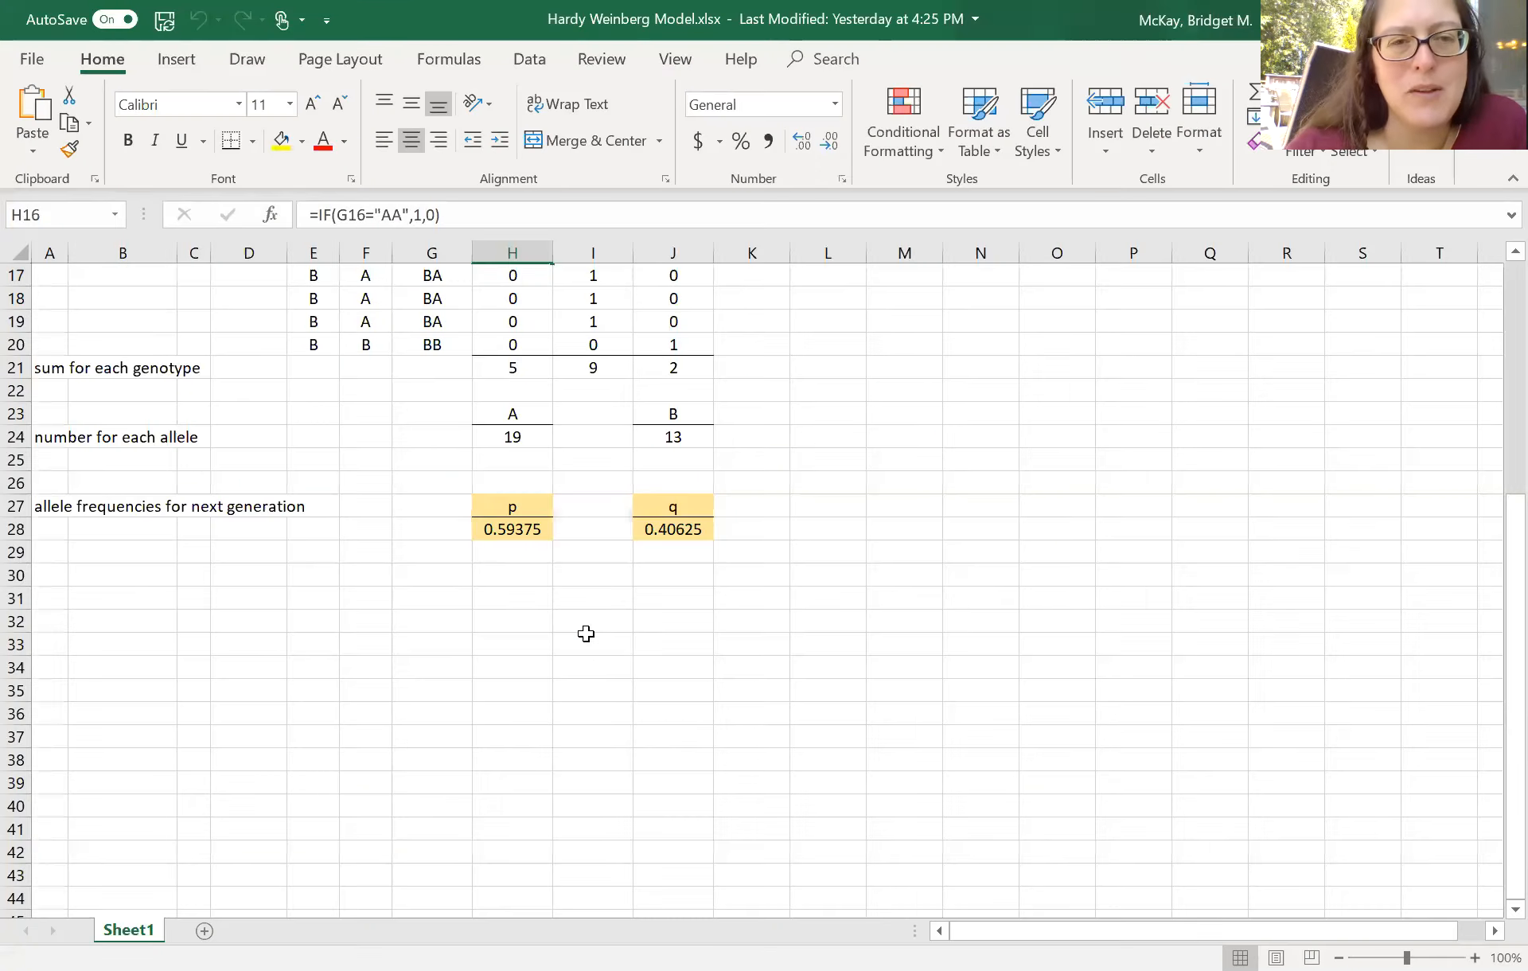
left_click(587, 638)
scroll(586, 636, "up", 1)
scroll(586, 639, "up", 5)
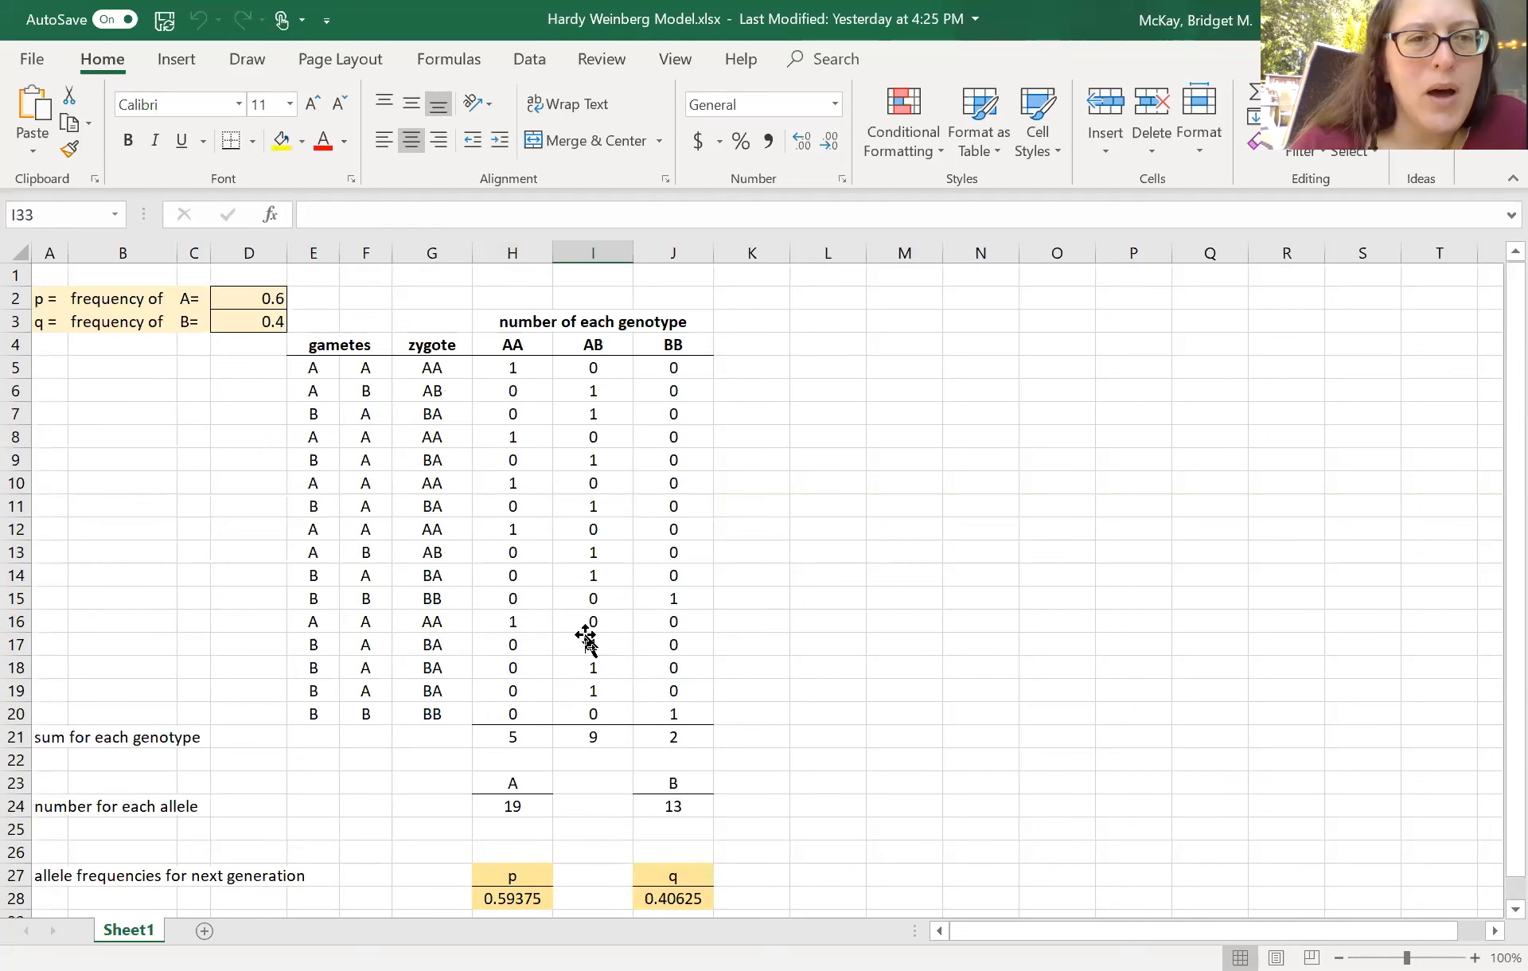
scroll(587, 637, "down", 2)
scroll(587, 637, "up", 1)
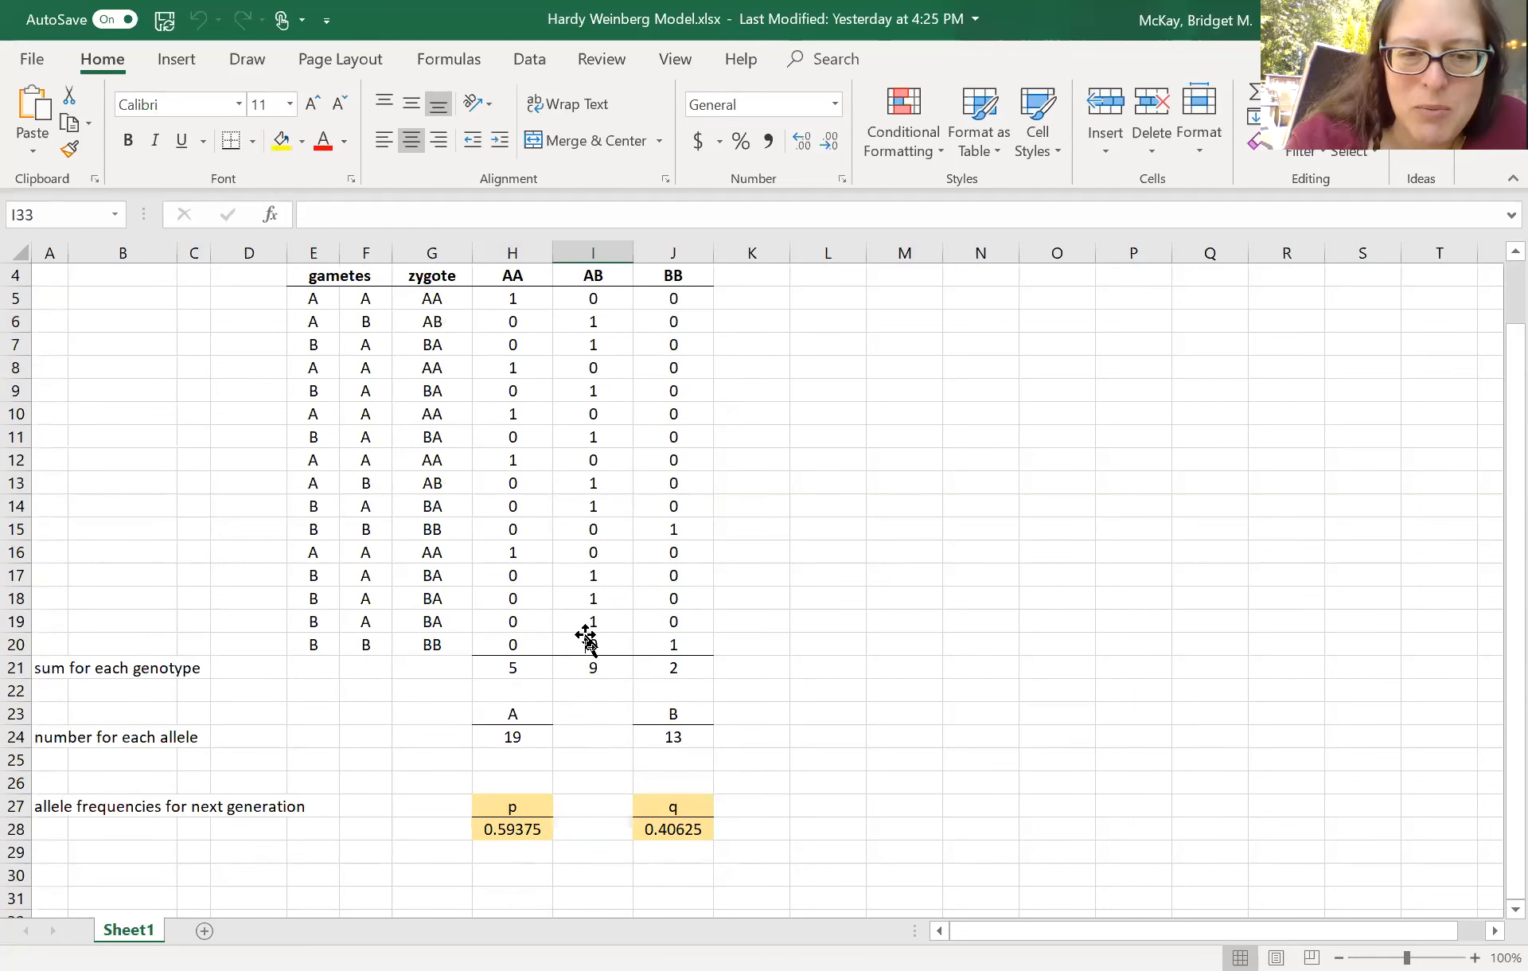
key("F9")
key("F9")
key("F9")
key("F9")
scroll(587, 634, "up", 1)
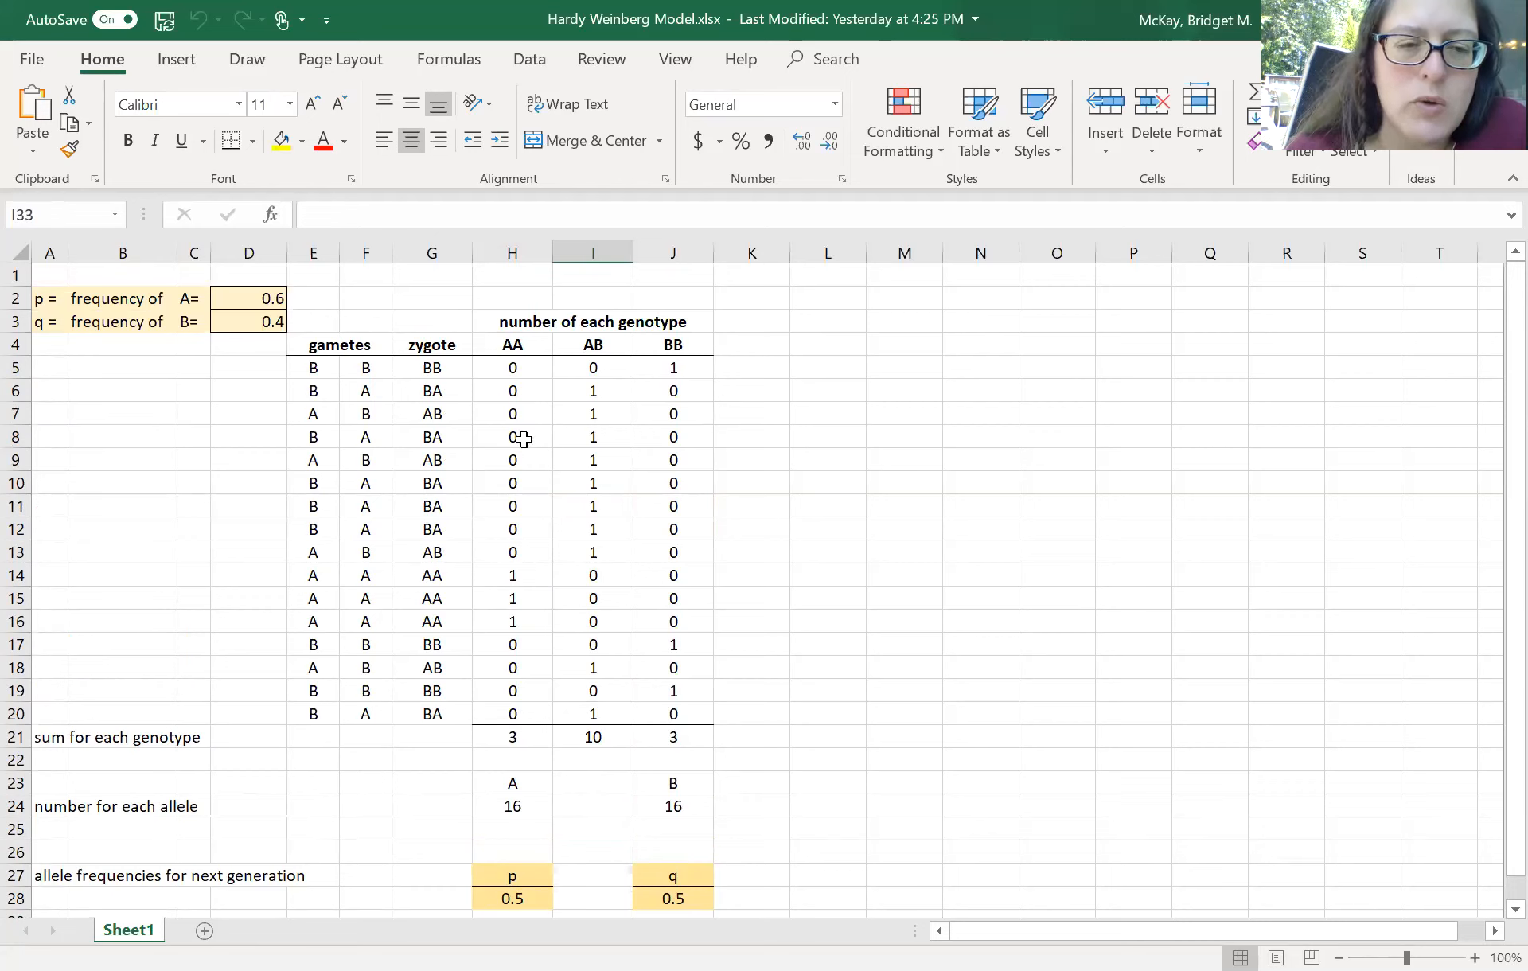
- Insert a 2-D clustered column chart of the genotype sums in H21:J21 and place it beside the data table
left_click_drag(513, 735, 670, 742)
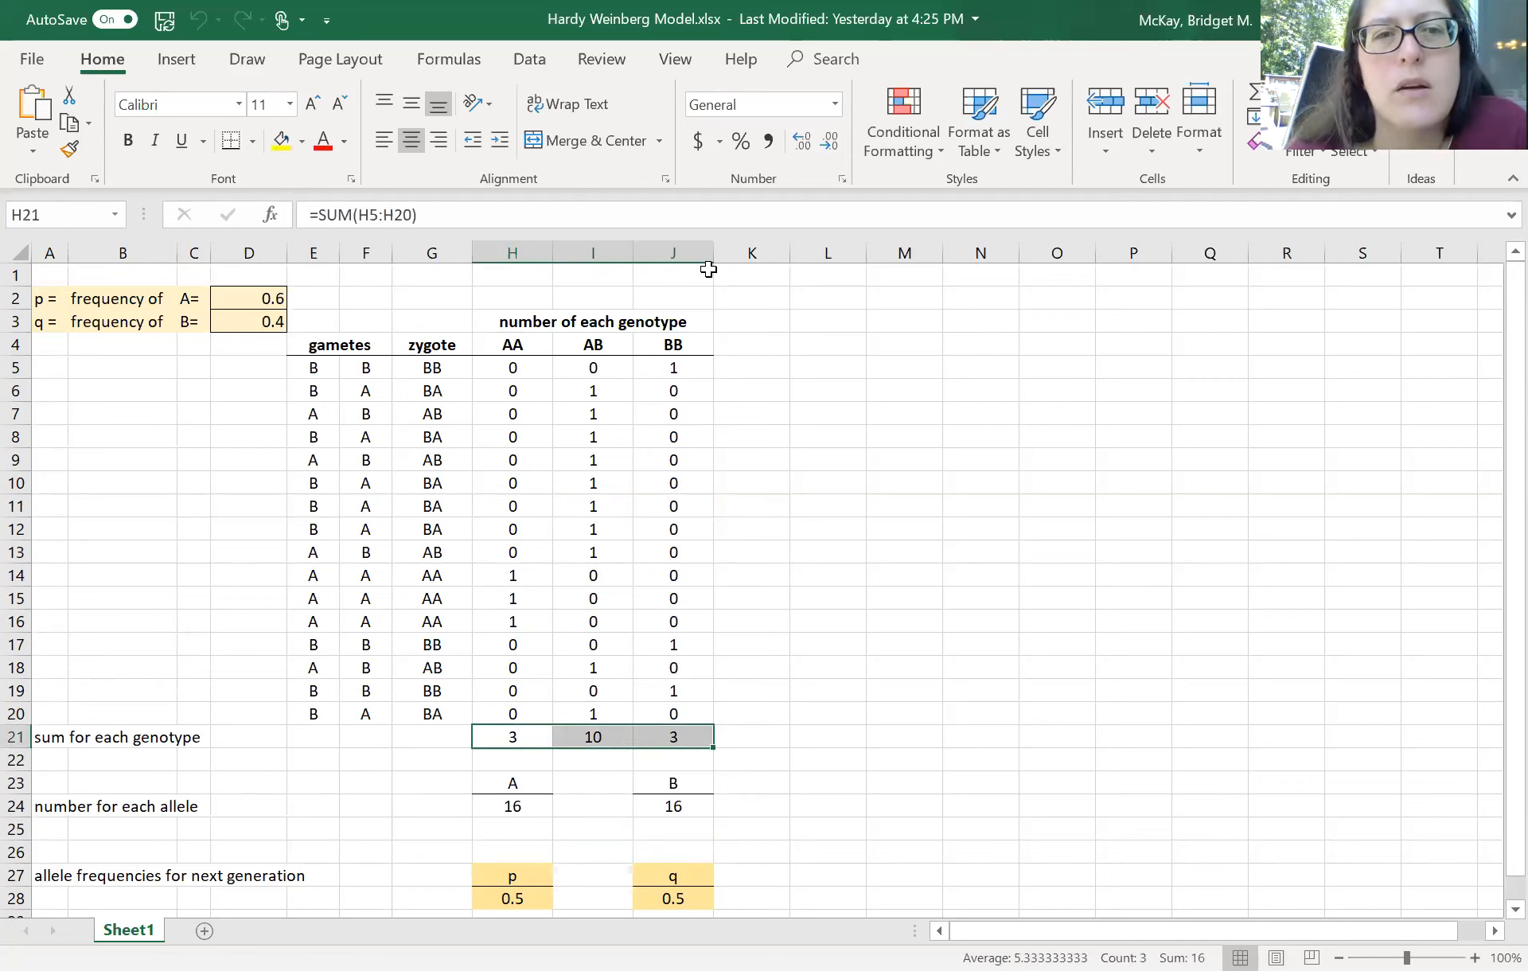
left_click(171, 59)
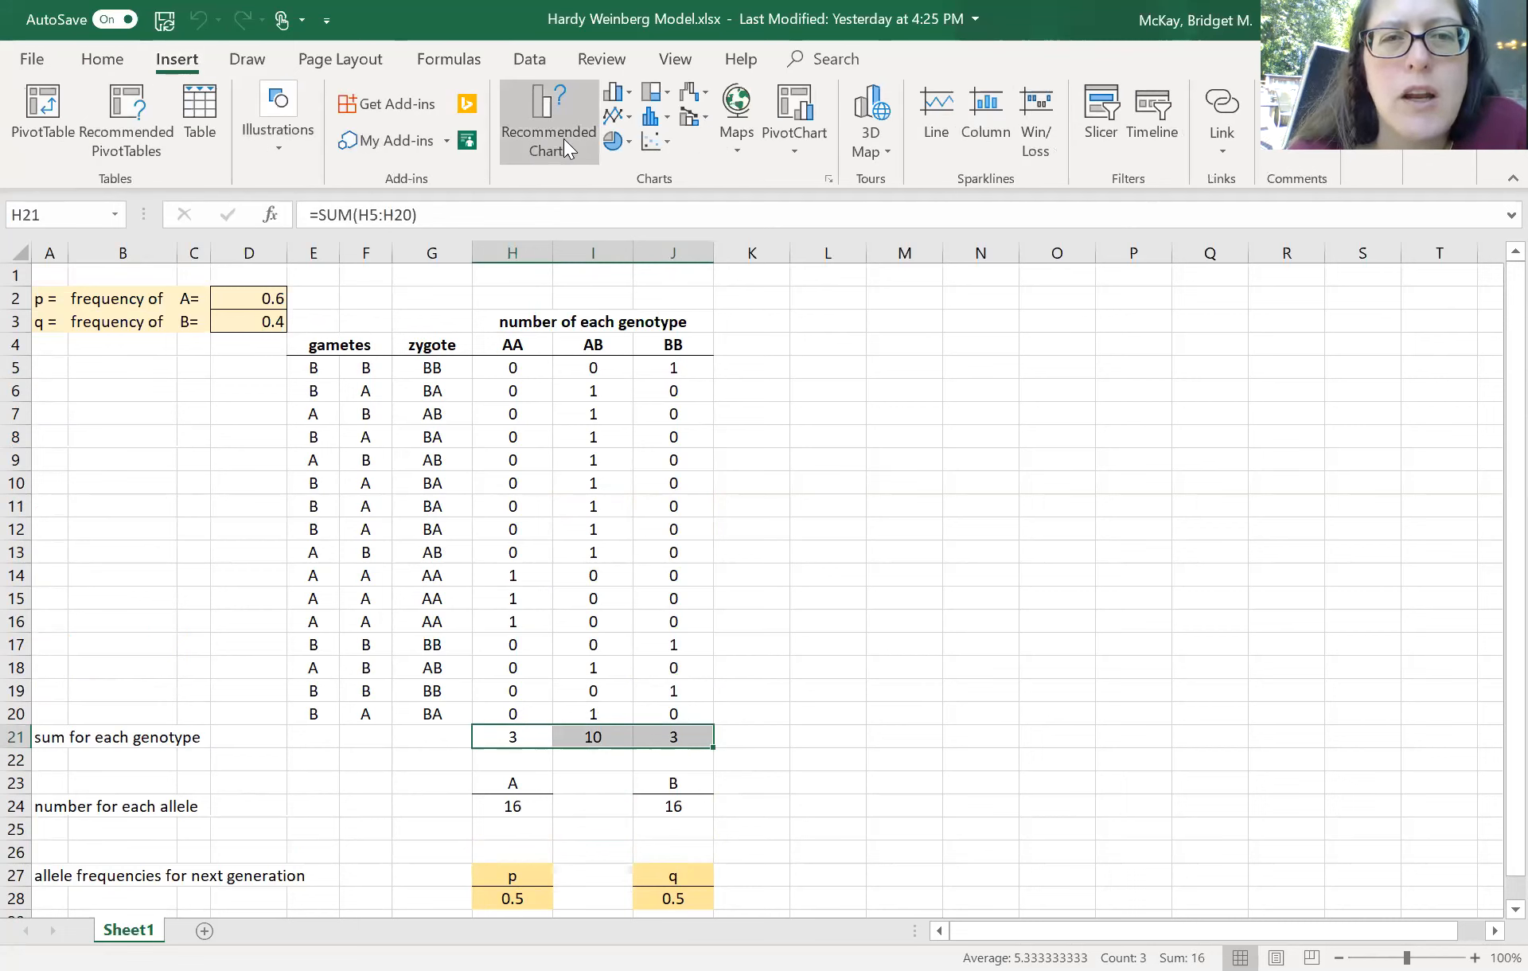
left_click(610, 105)
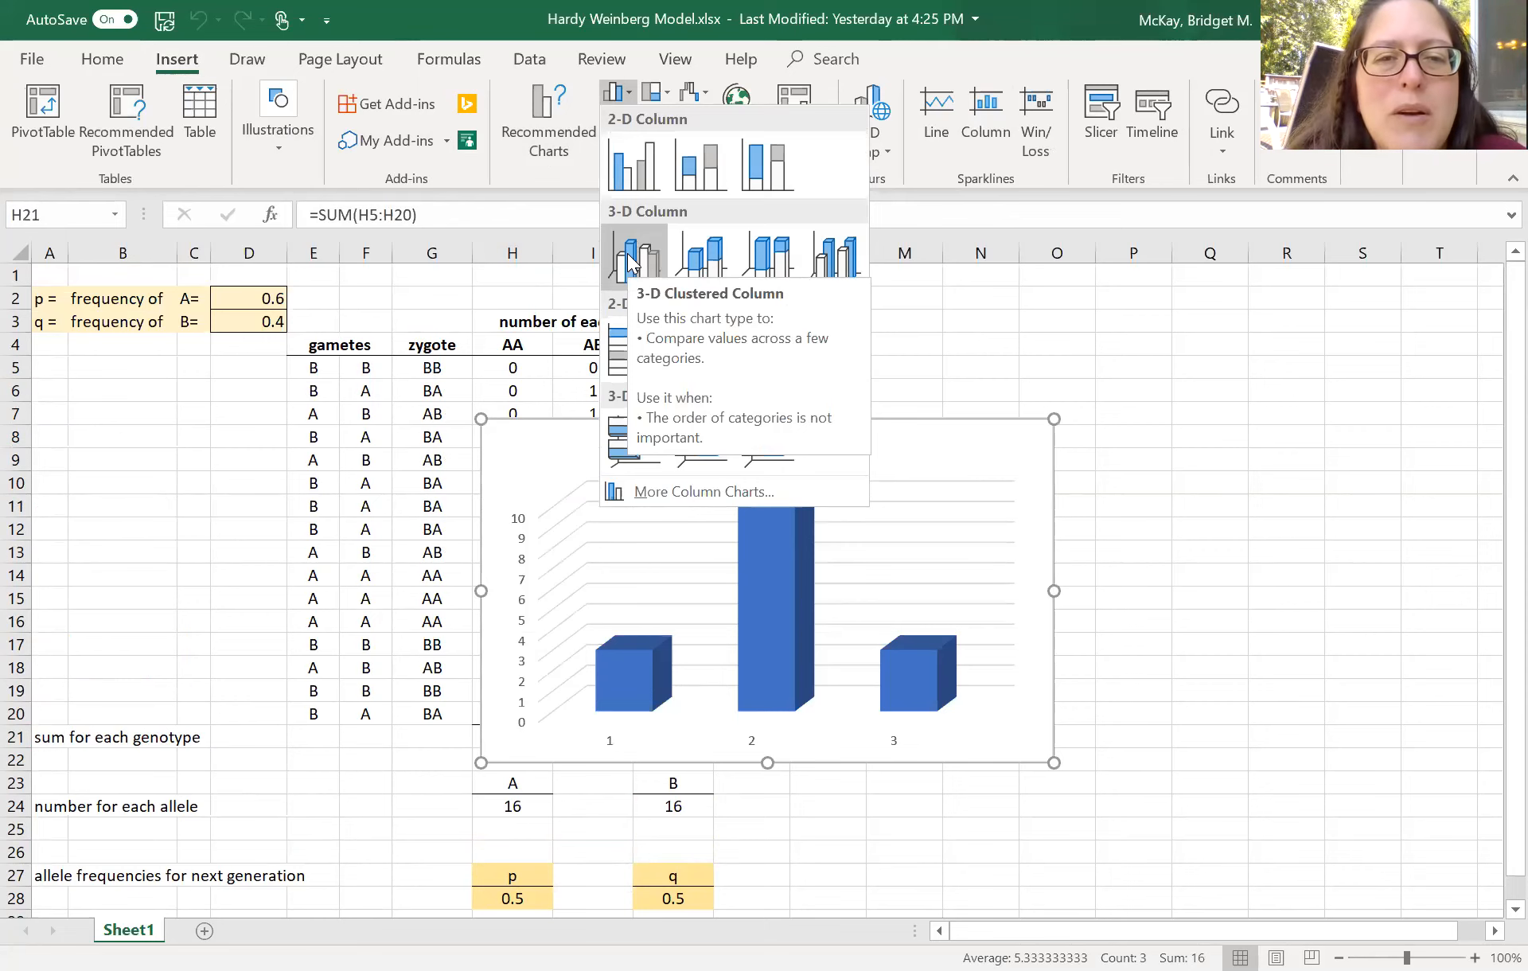
left_click(616, 183)
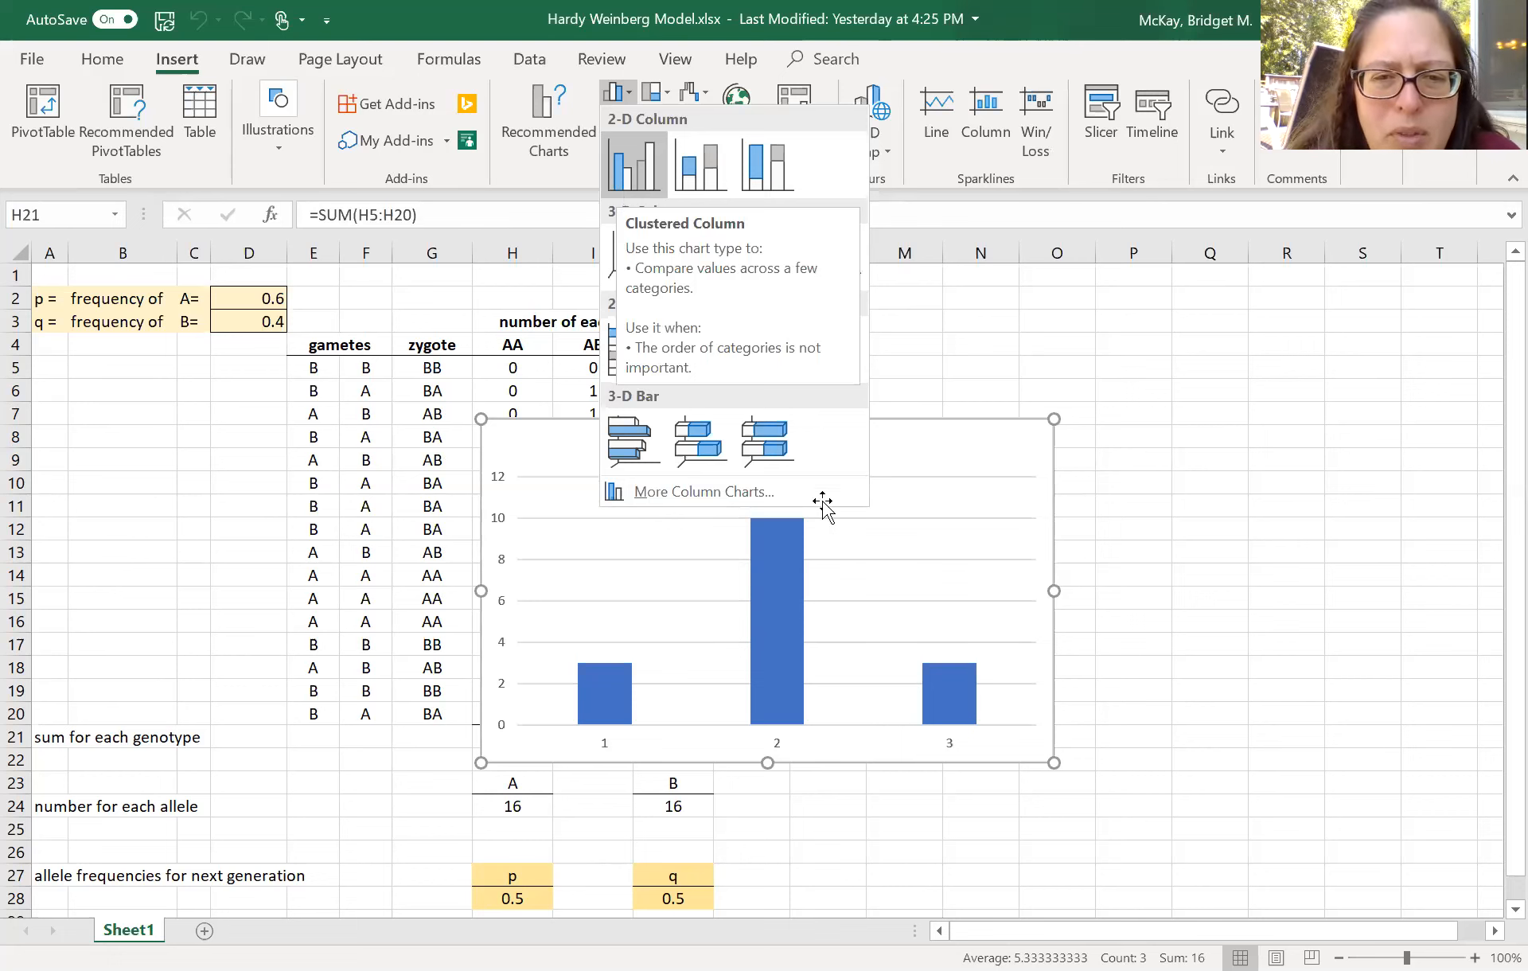
left_click_drag(868, 458, 1128, 385)
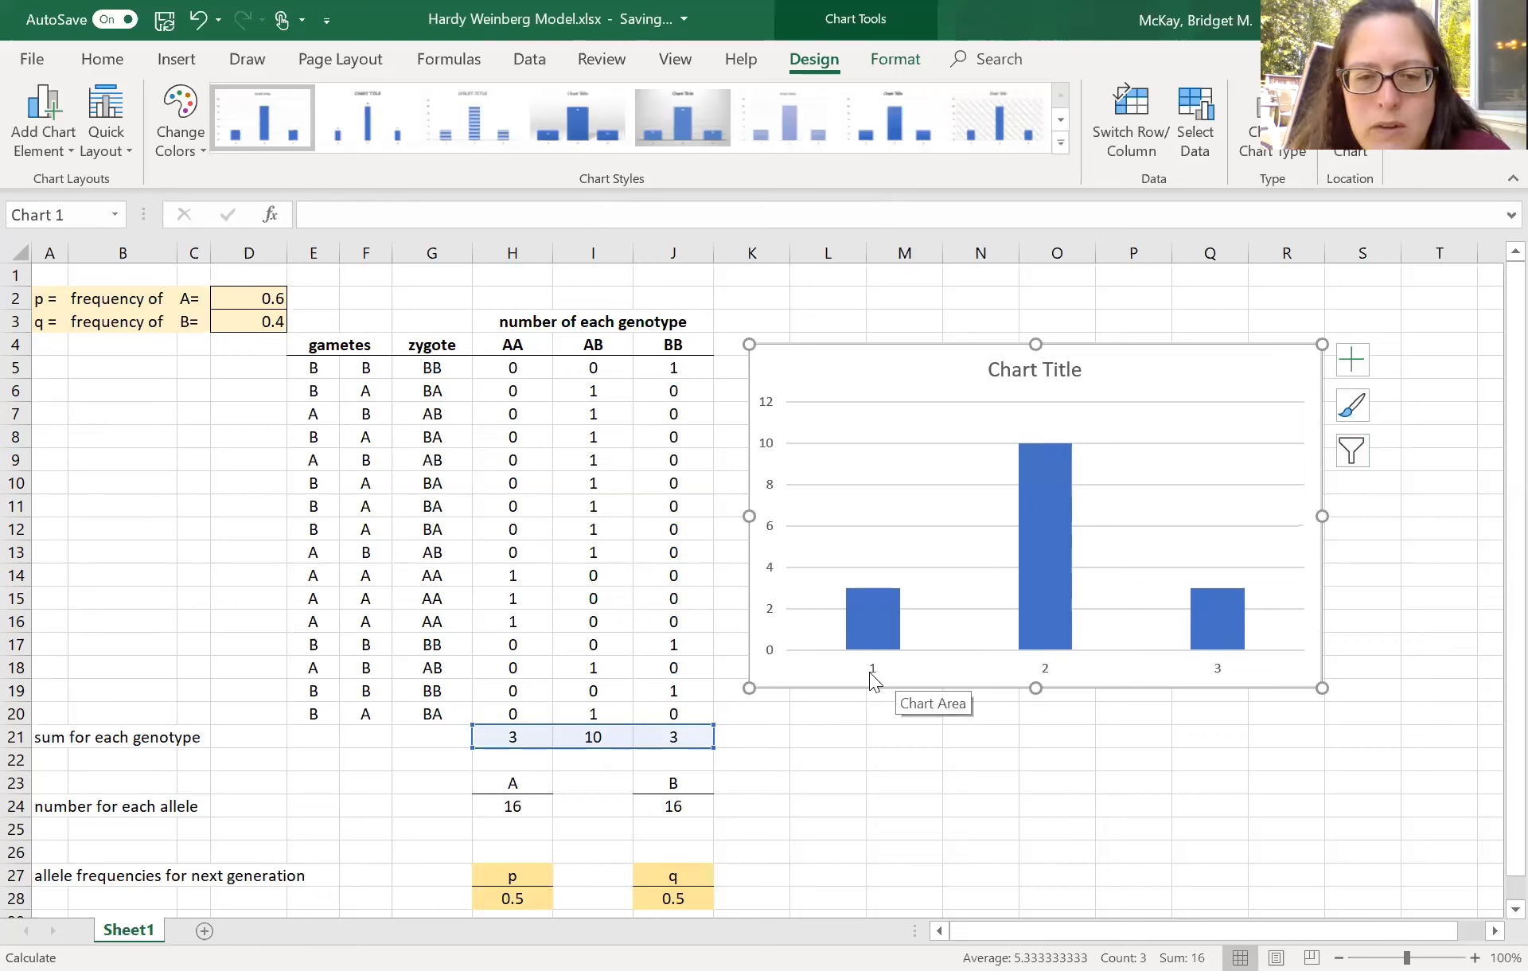
- Set the chart's horizontal axis labels to the genotype headings AA, AB and BB in H4:J4
right_click(1124, 507)
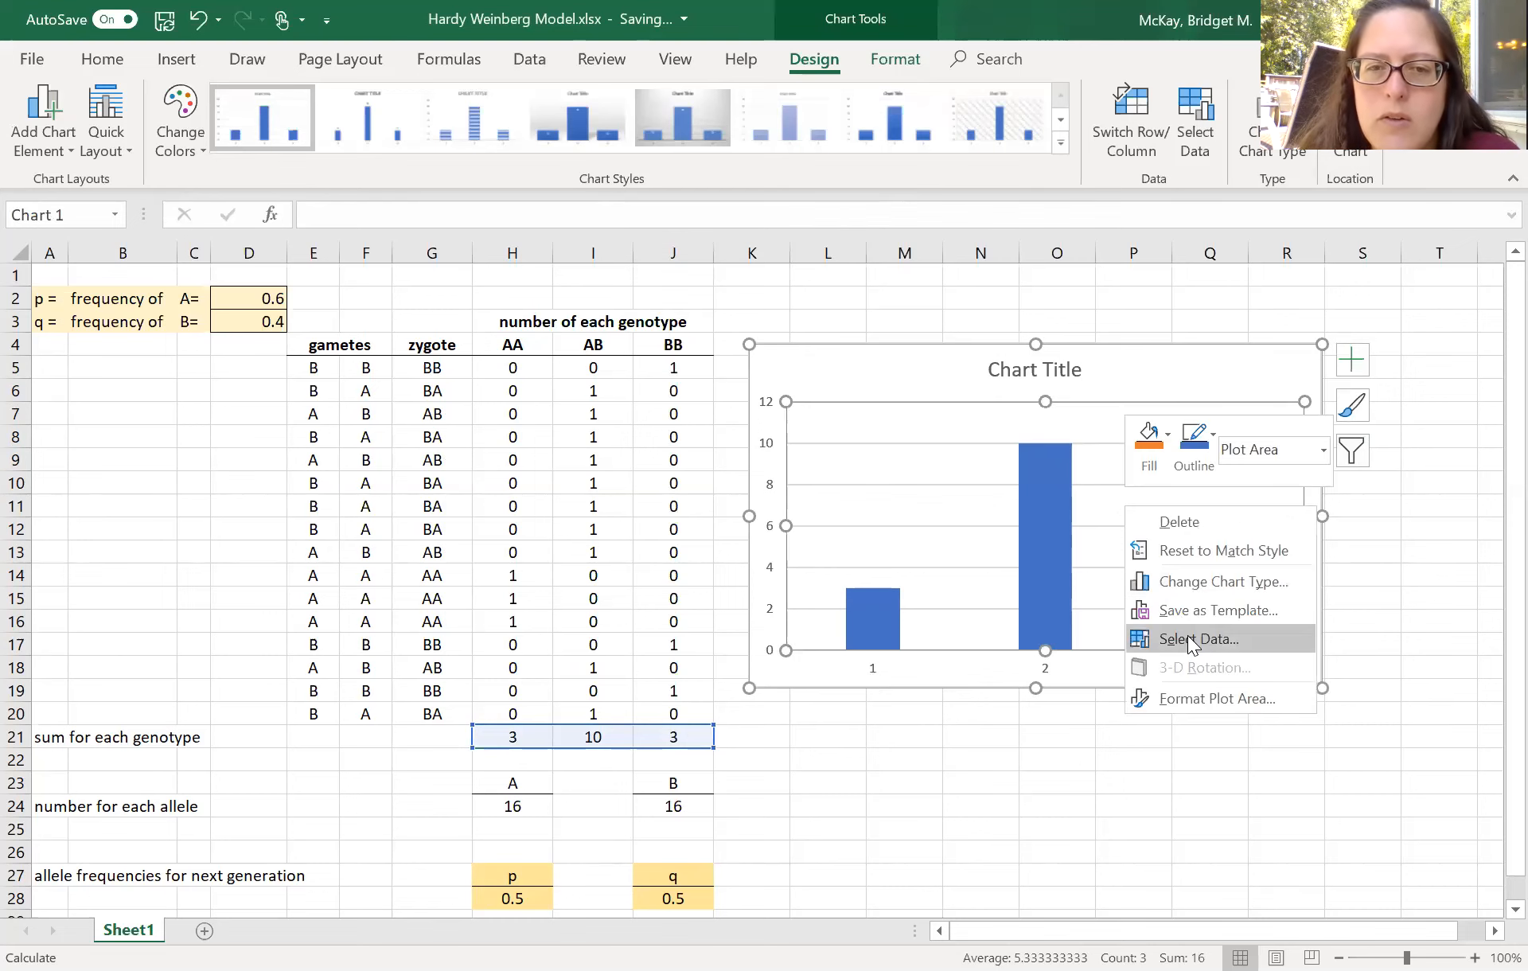
left_click(1188, 640)
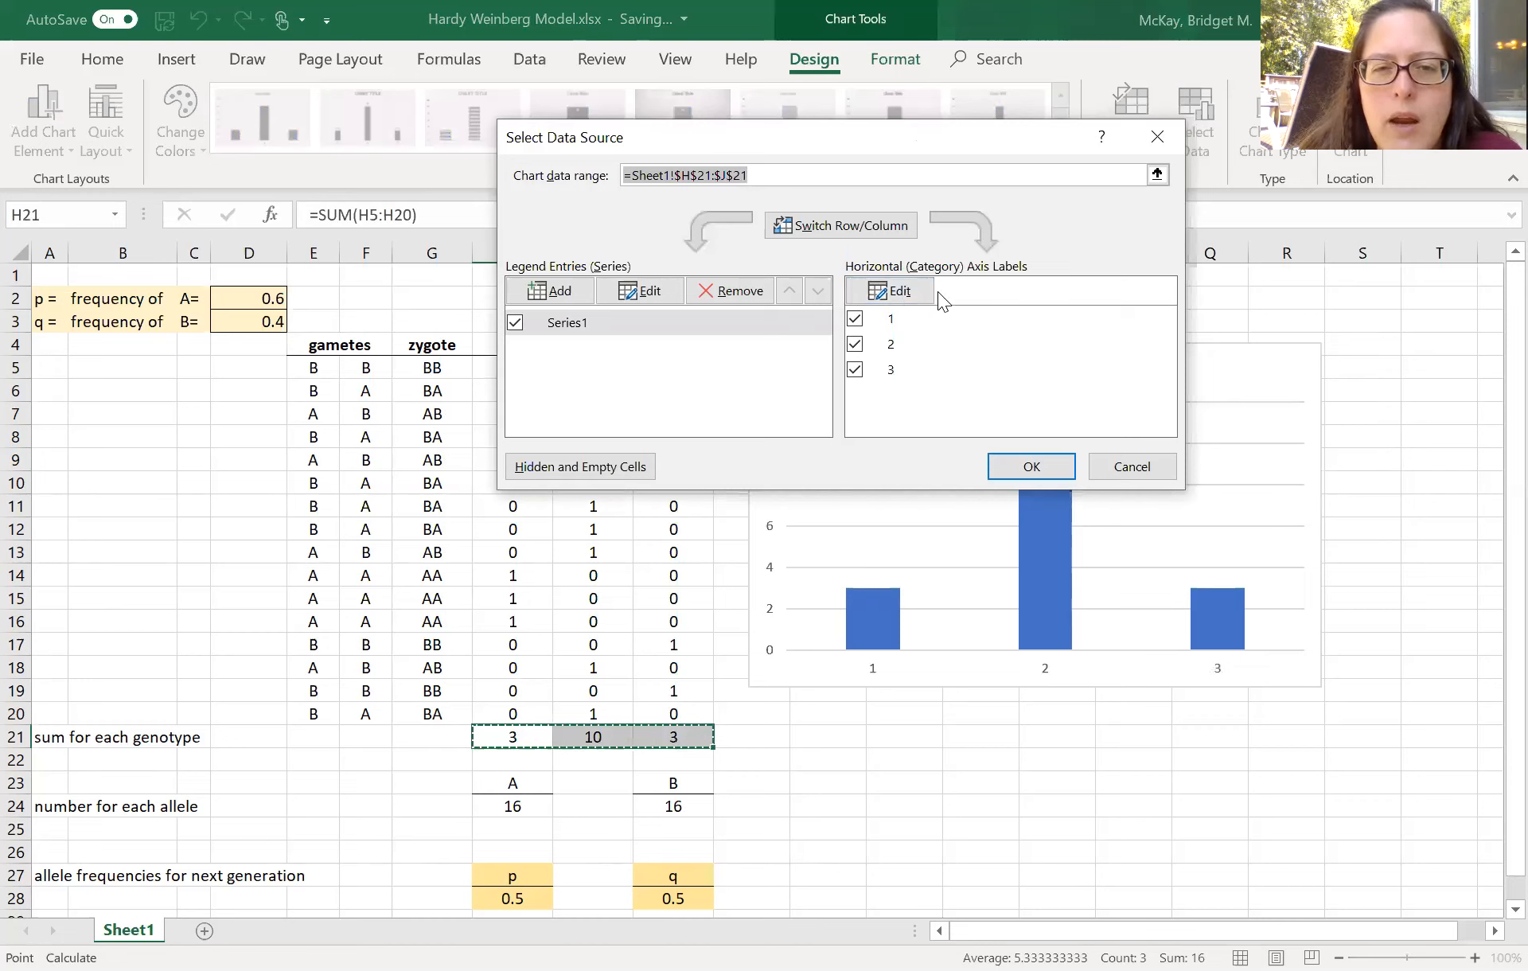
left_click(913, 293)
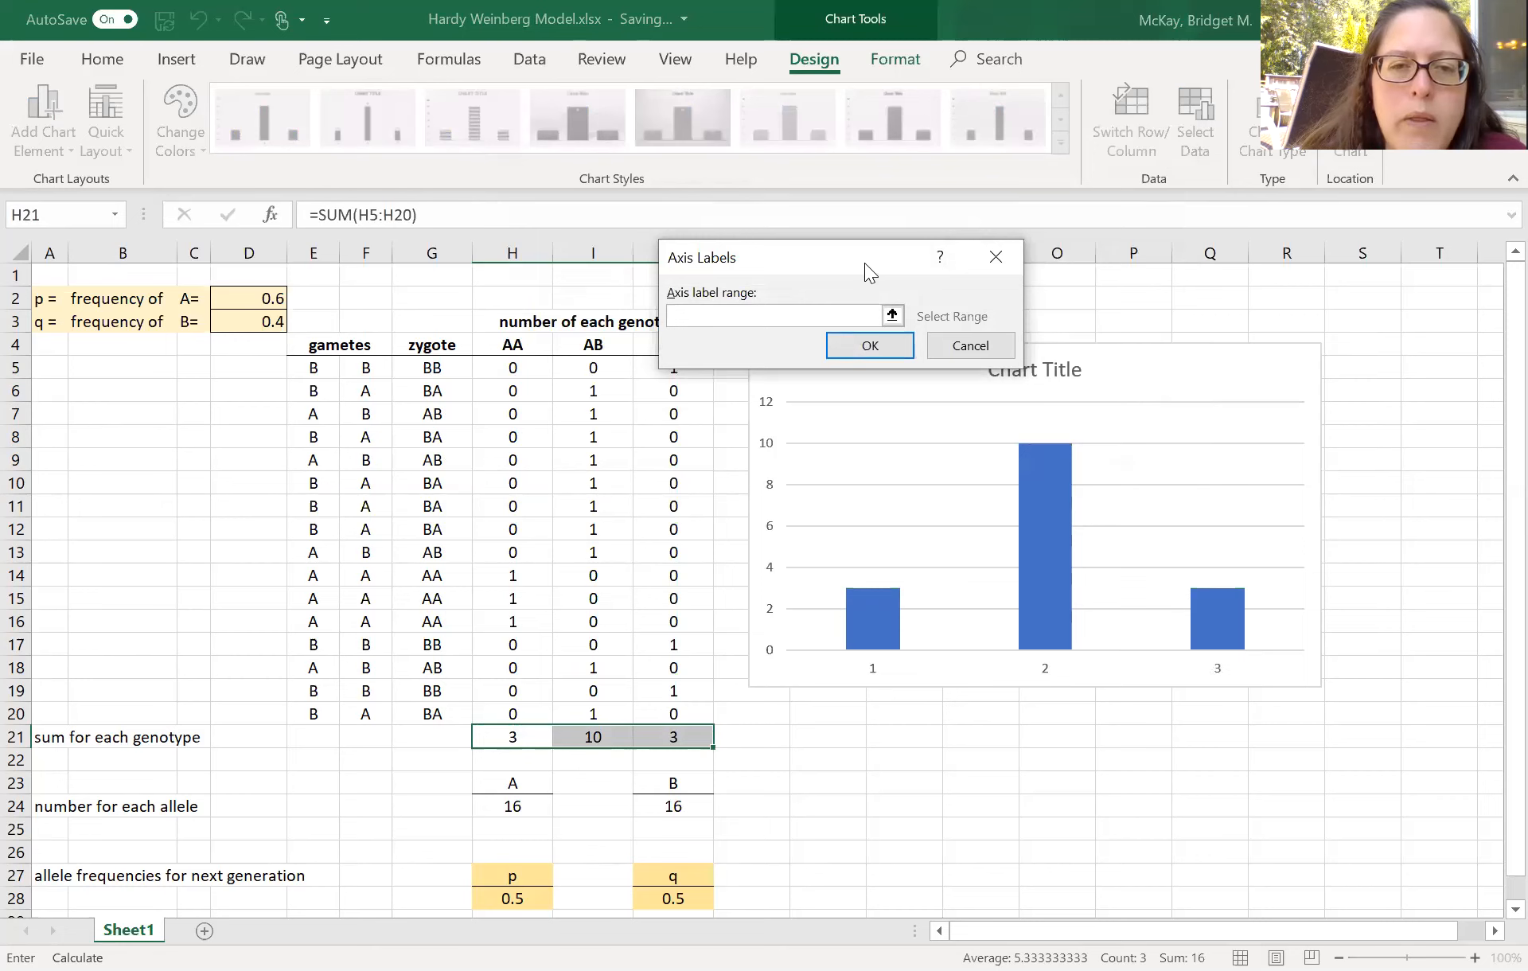
left_click_drag(865, 263, 951, 394)
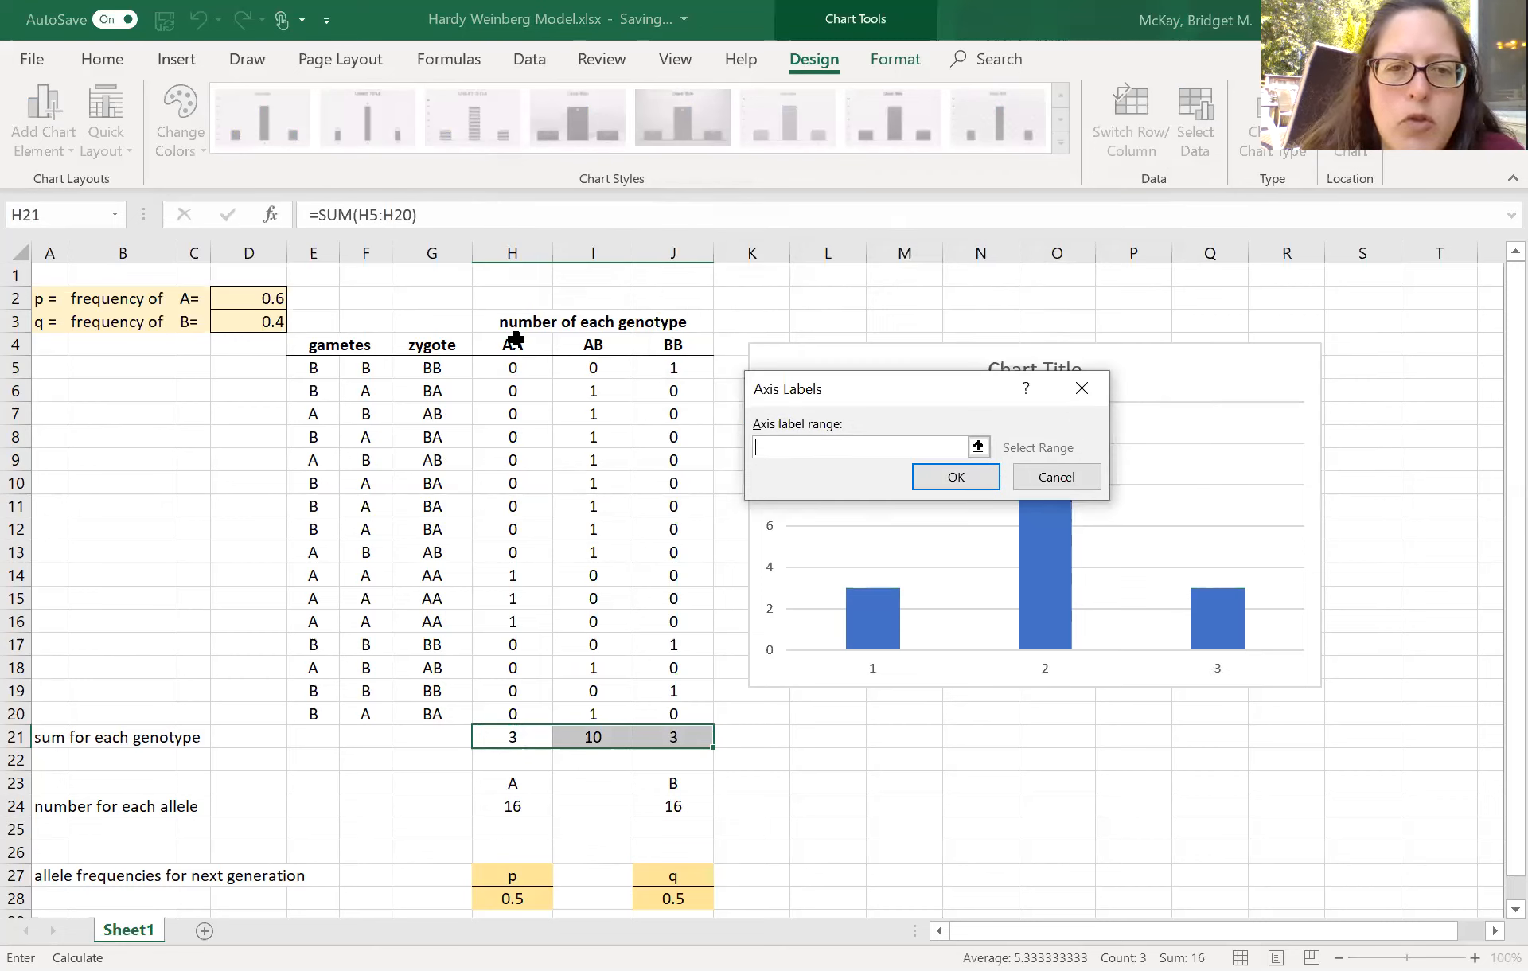
left_click_drag(515, 340, 652, 350)
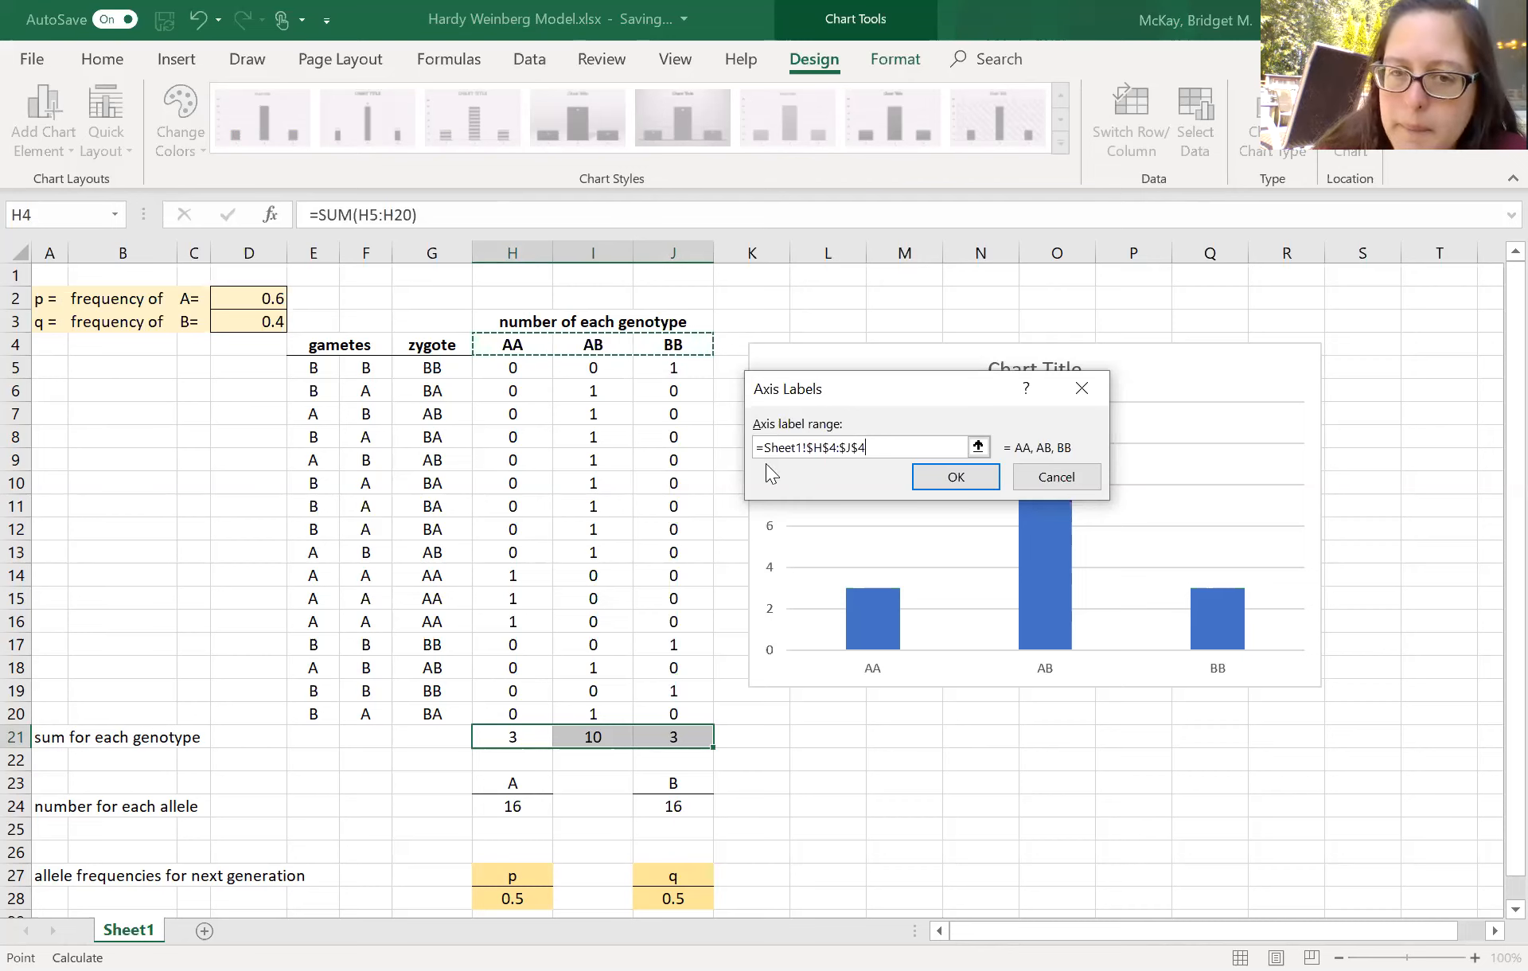
left_click(928, 474)
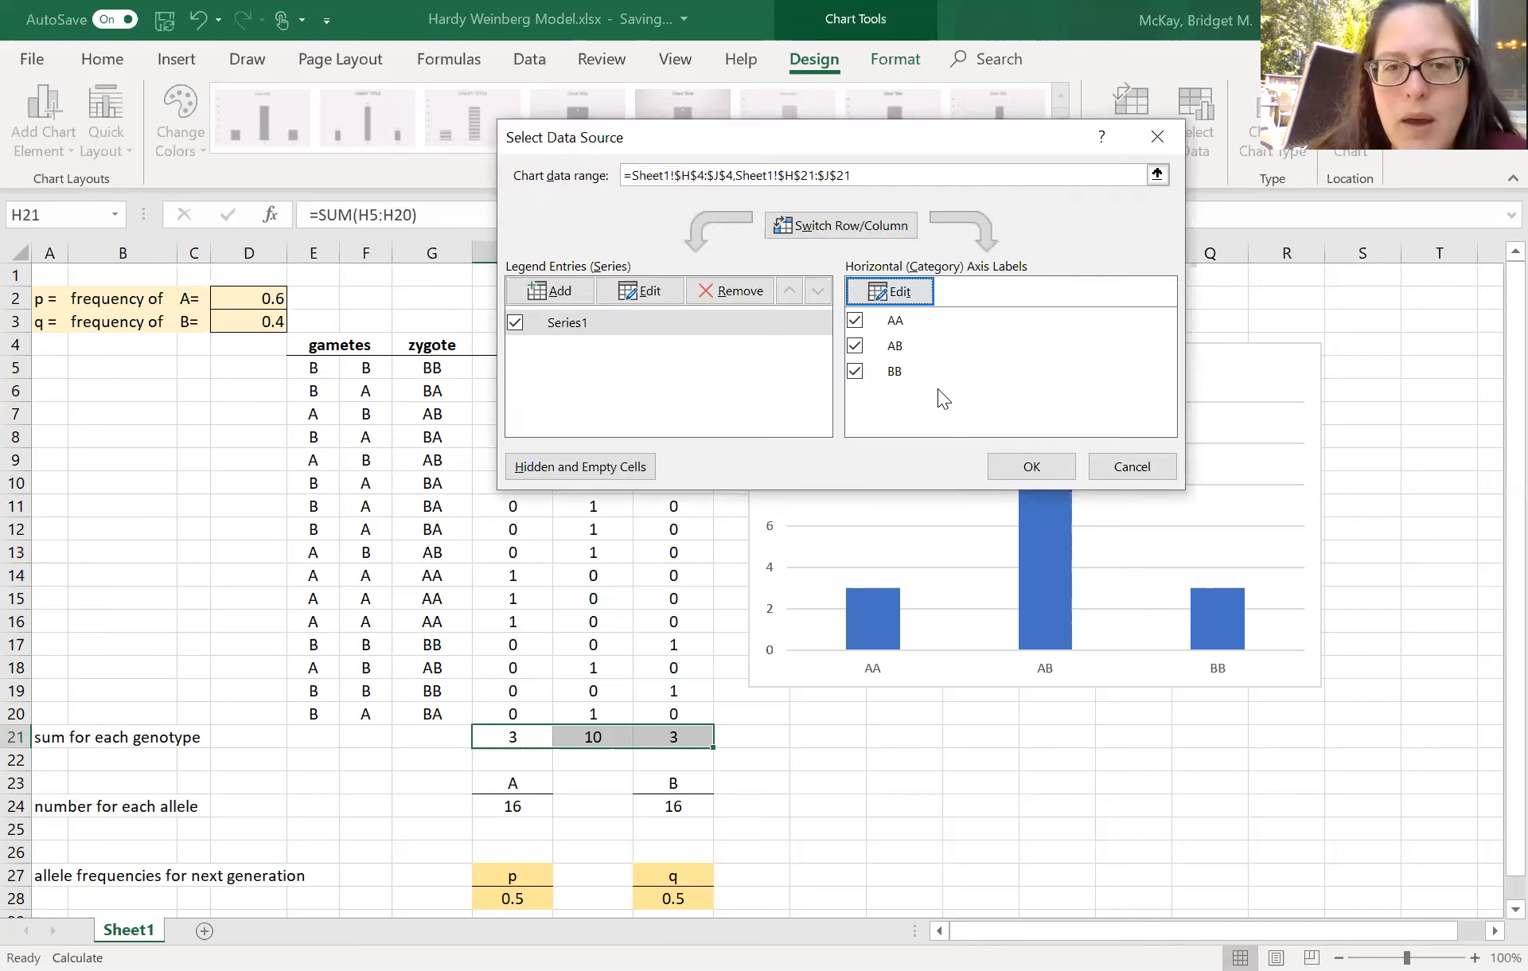
left_click(995, 469)
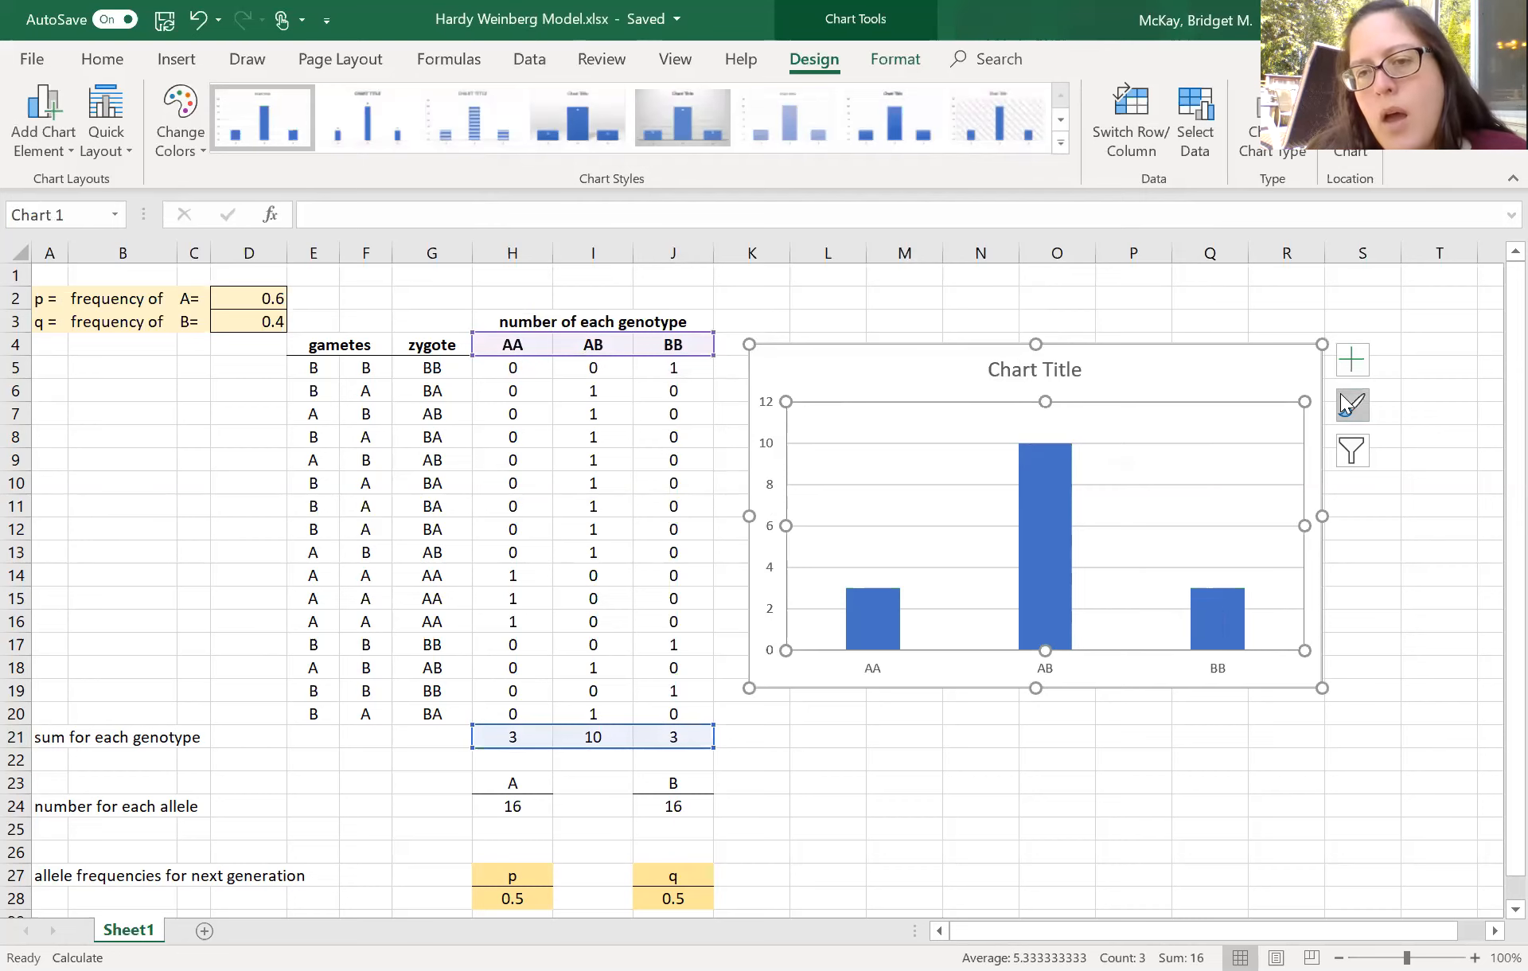
- Add axis titles to the horizontal and vertical axes of the genotype column chart
left_click(1352, 360)
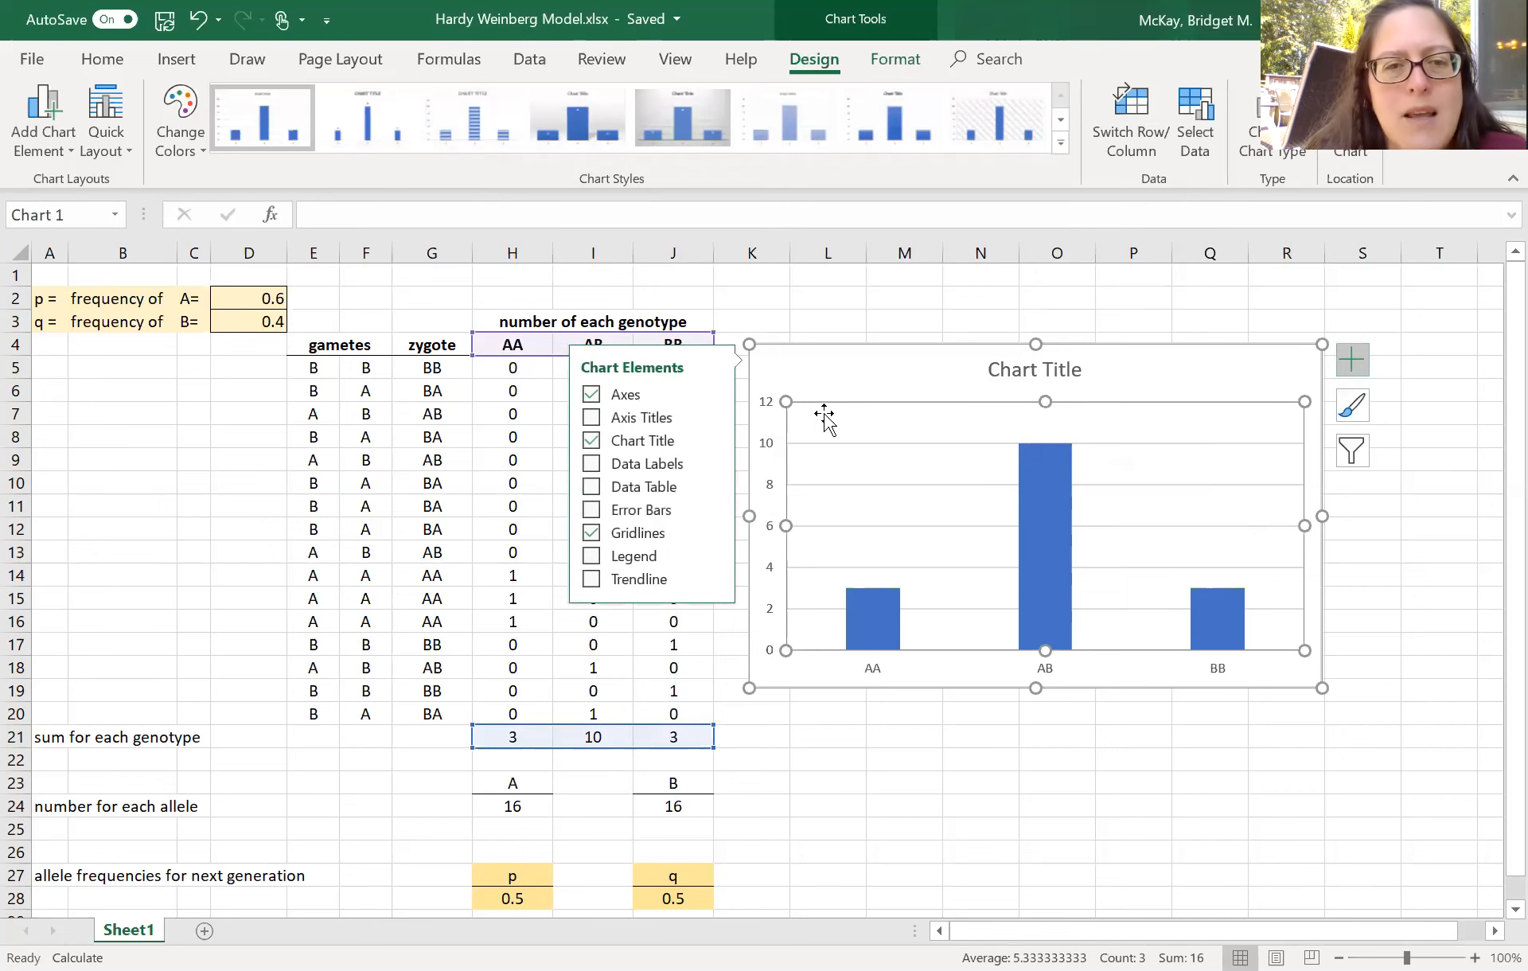
left_click(667, 425)
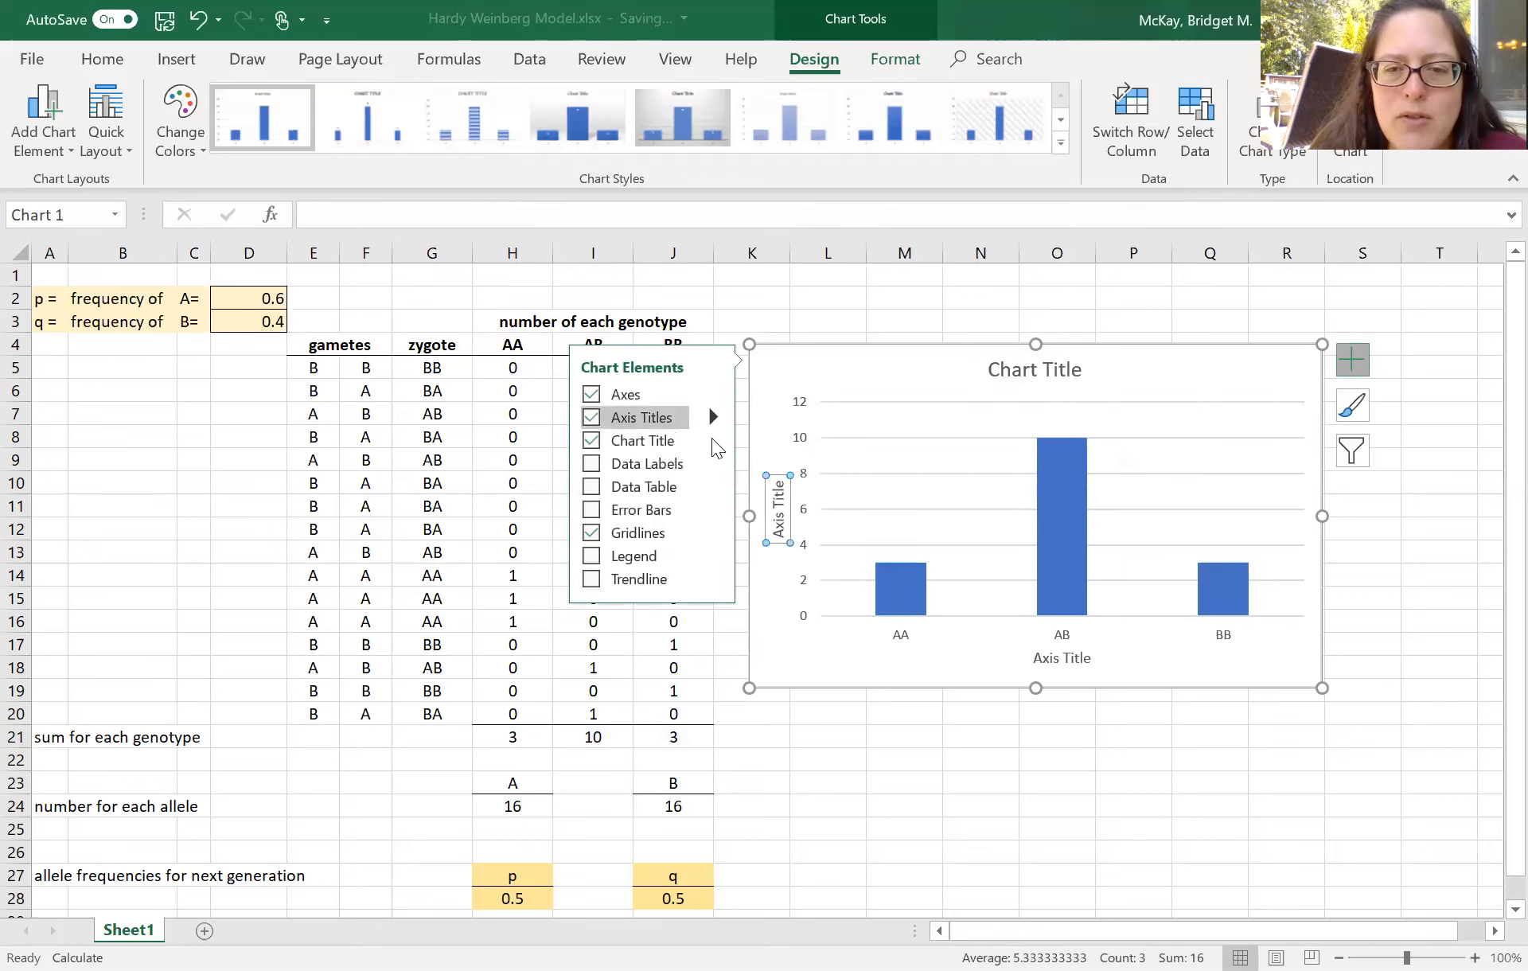
double_click(1069, 660)
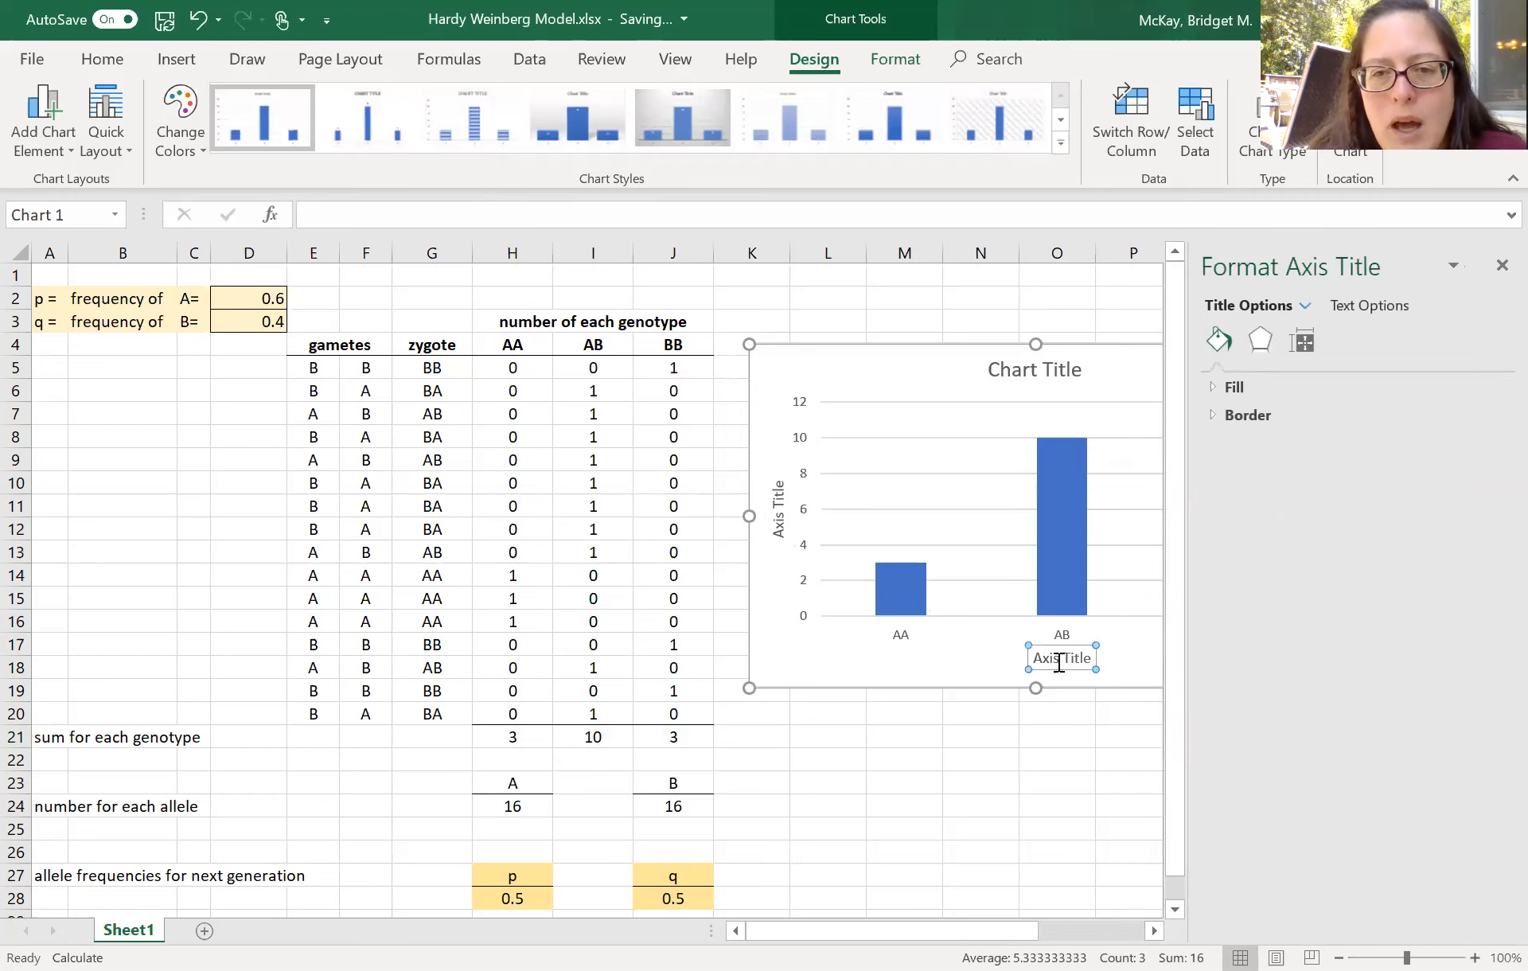
triple_click(1059, 660)
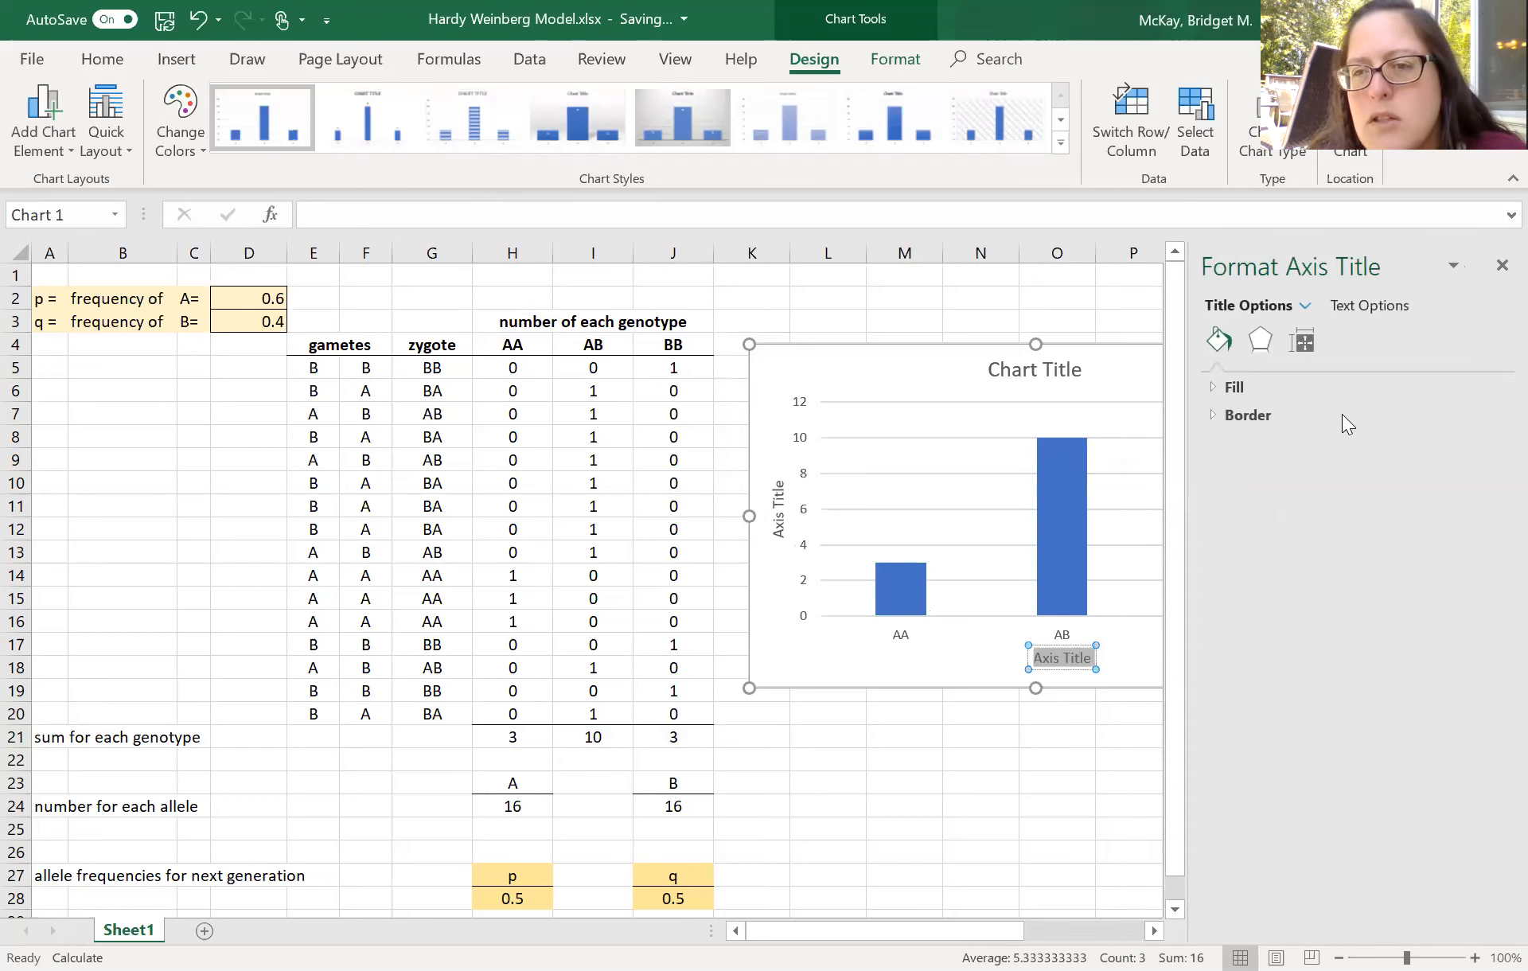
left_click(1495, 269)
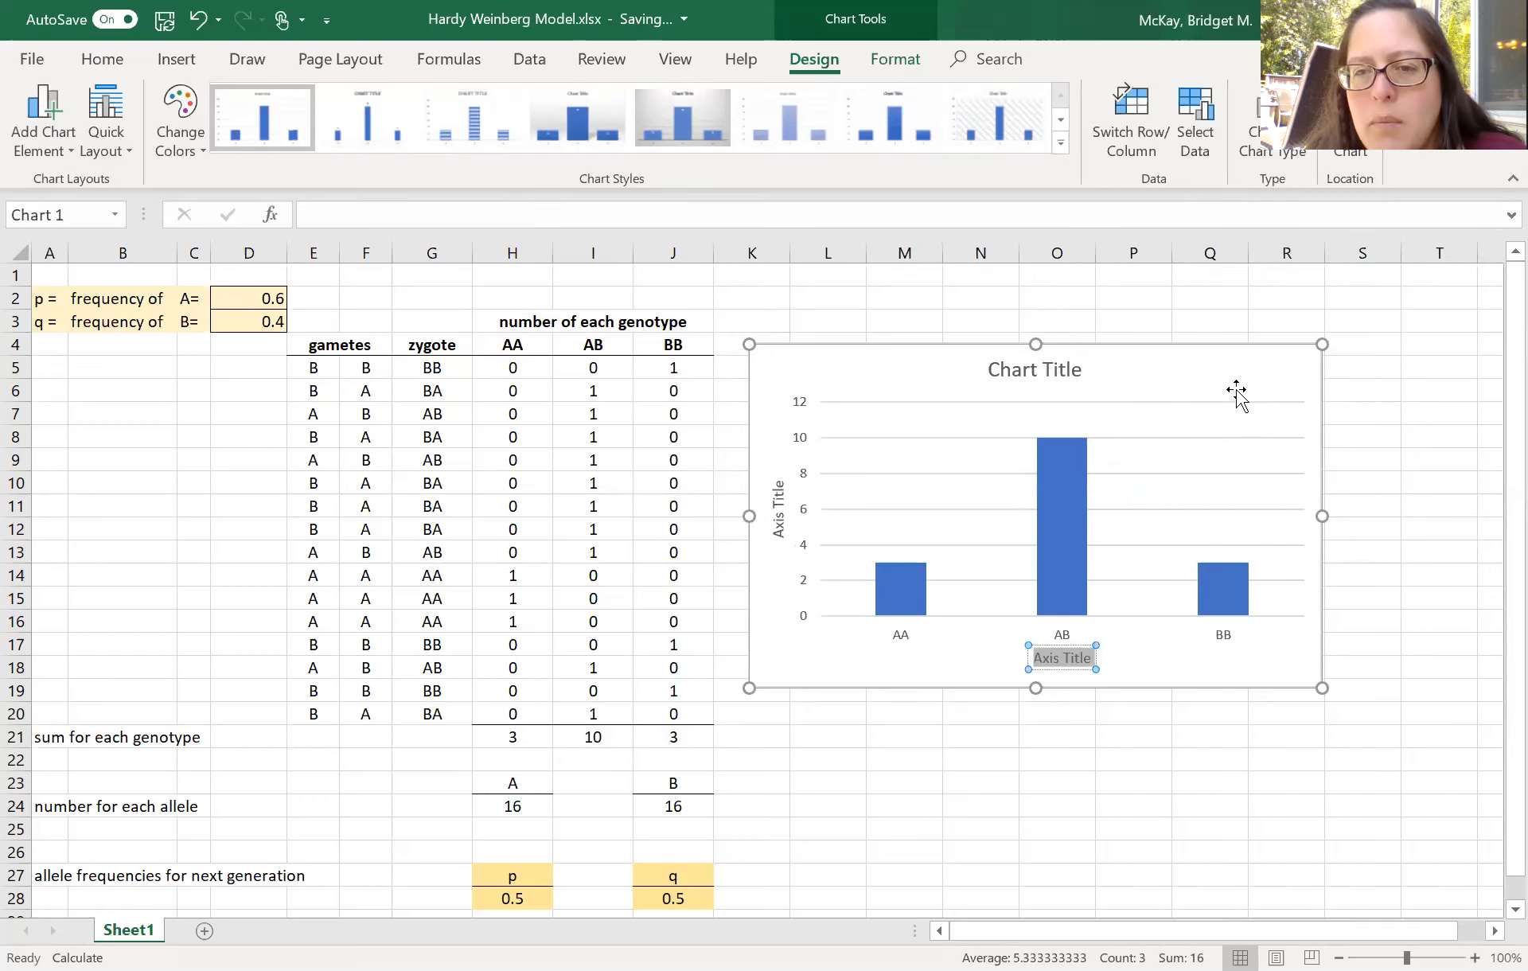
left_click(1238, 399)
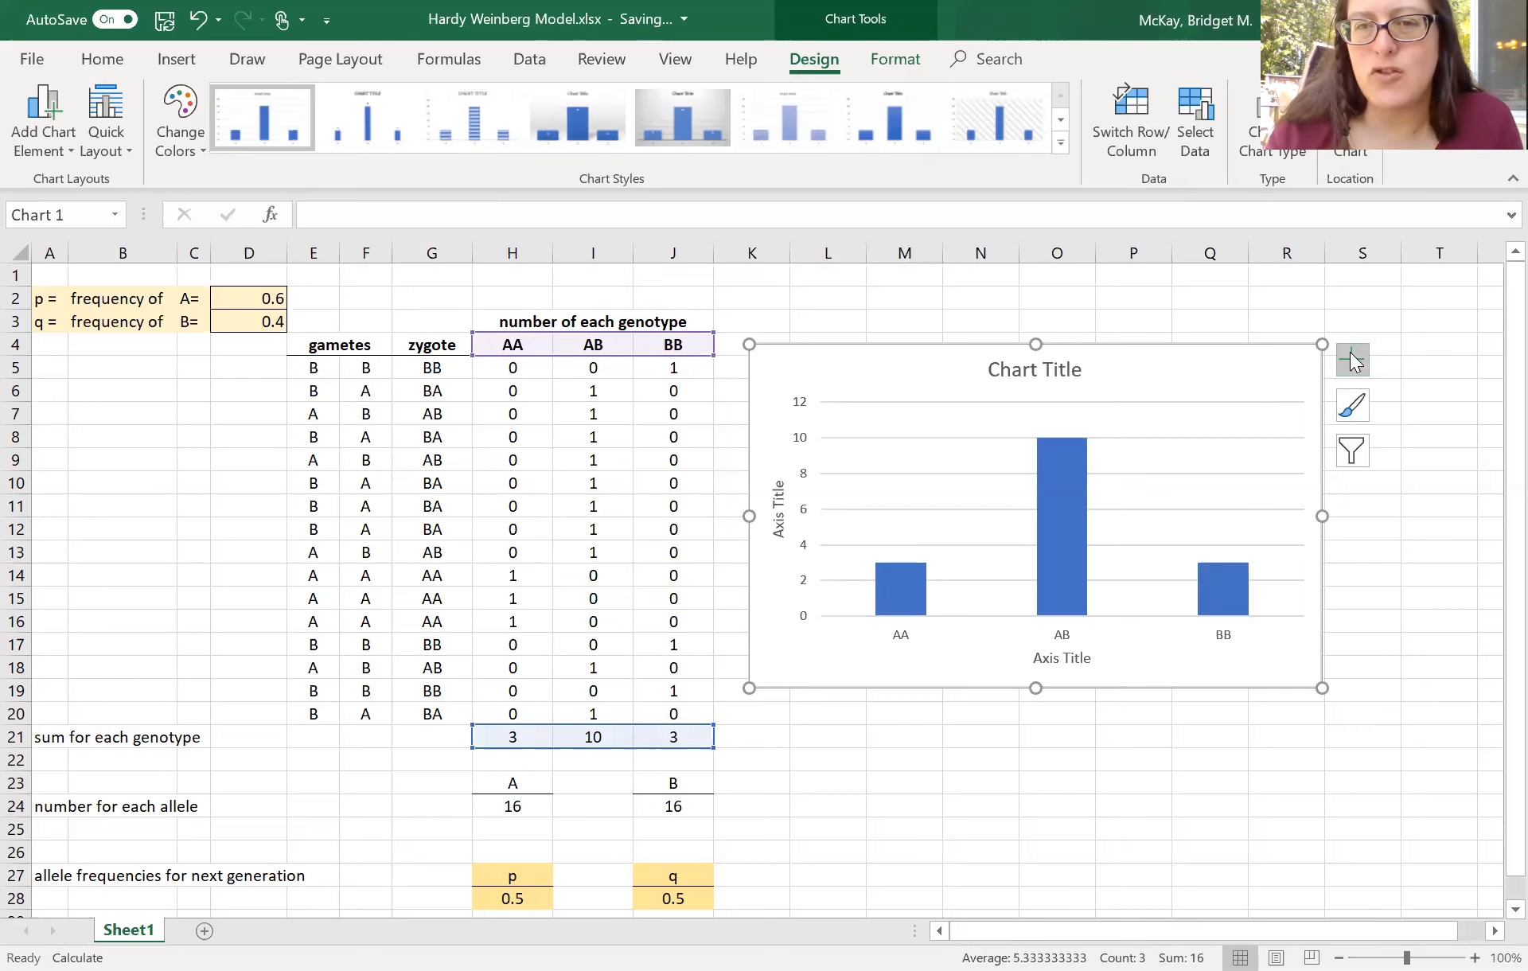
- Move the chart slightly down beside the table and change its horizontal axis title to "Genotypes"
left_click_drag(1246, 363, 1249, 420)
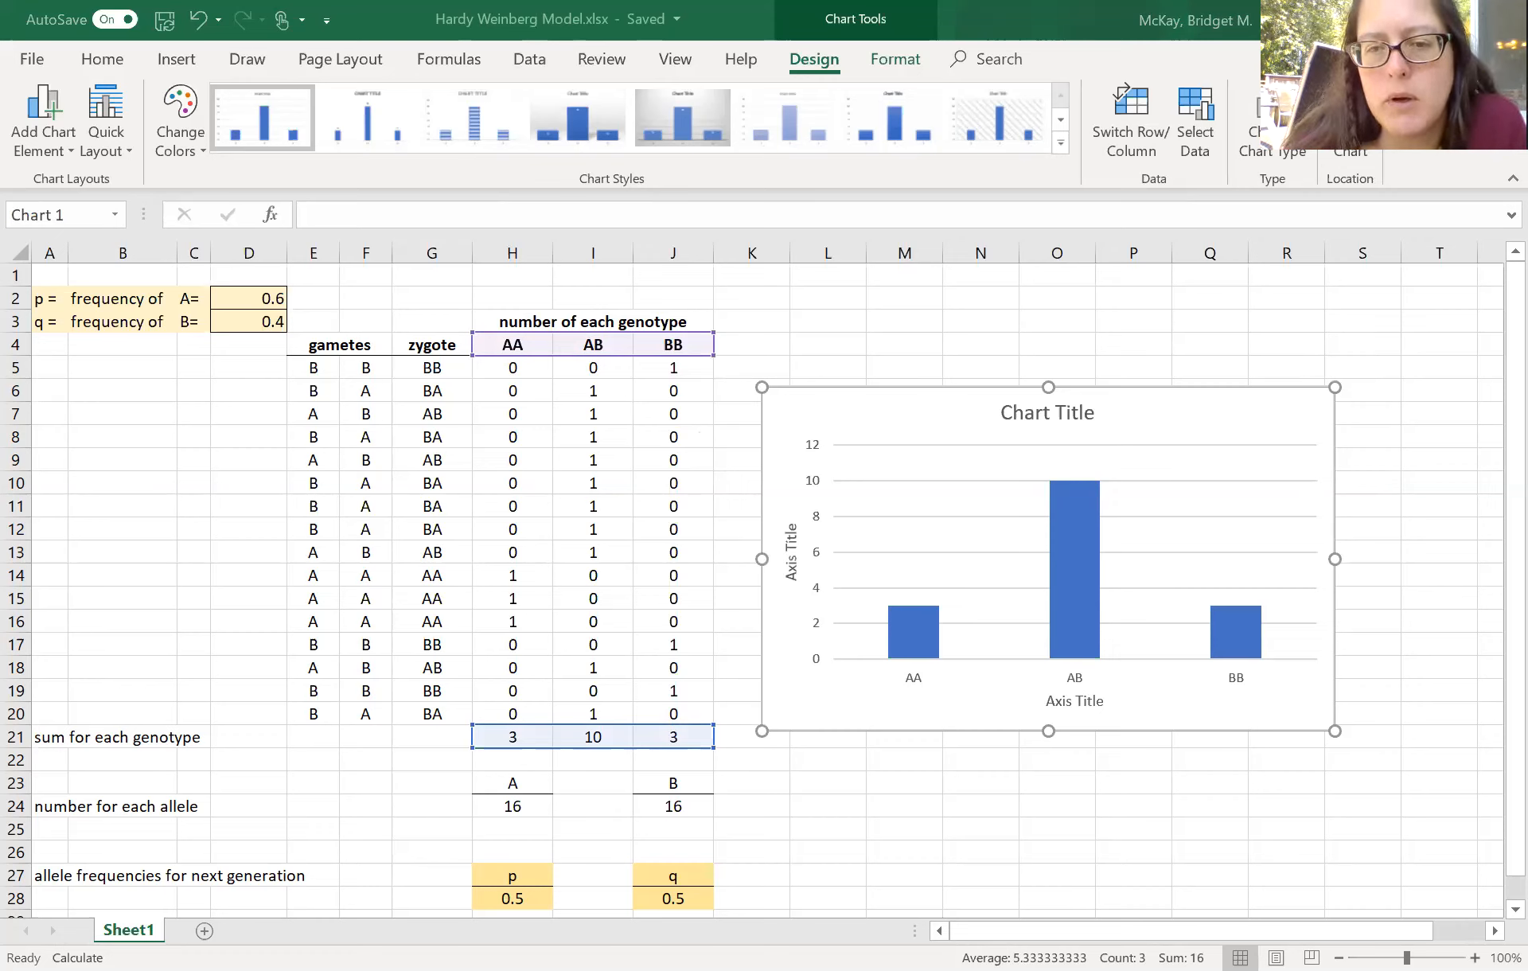
double_click(1080, 702)
left_click_drag(1106, 700, 1040, 685)
key("ctrl+z")
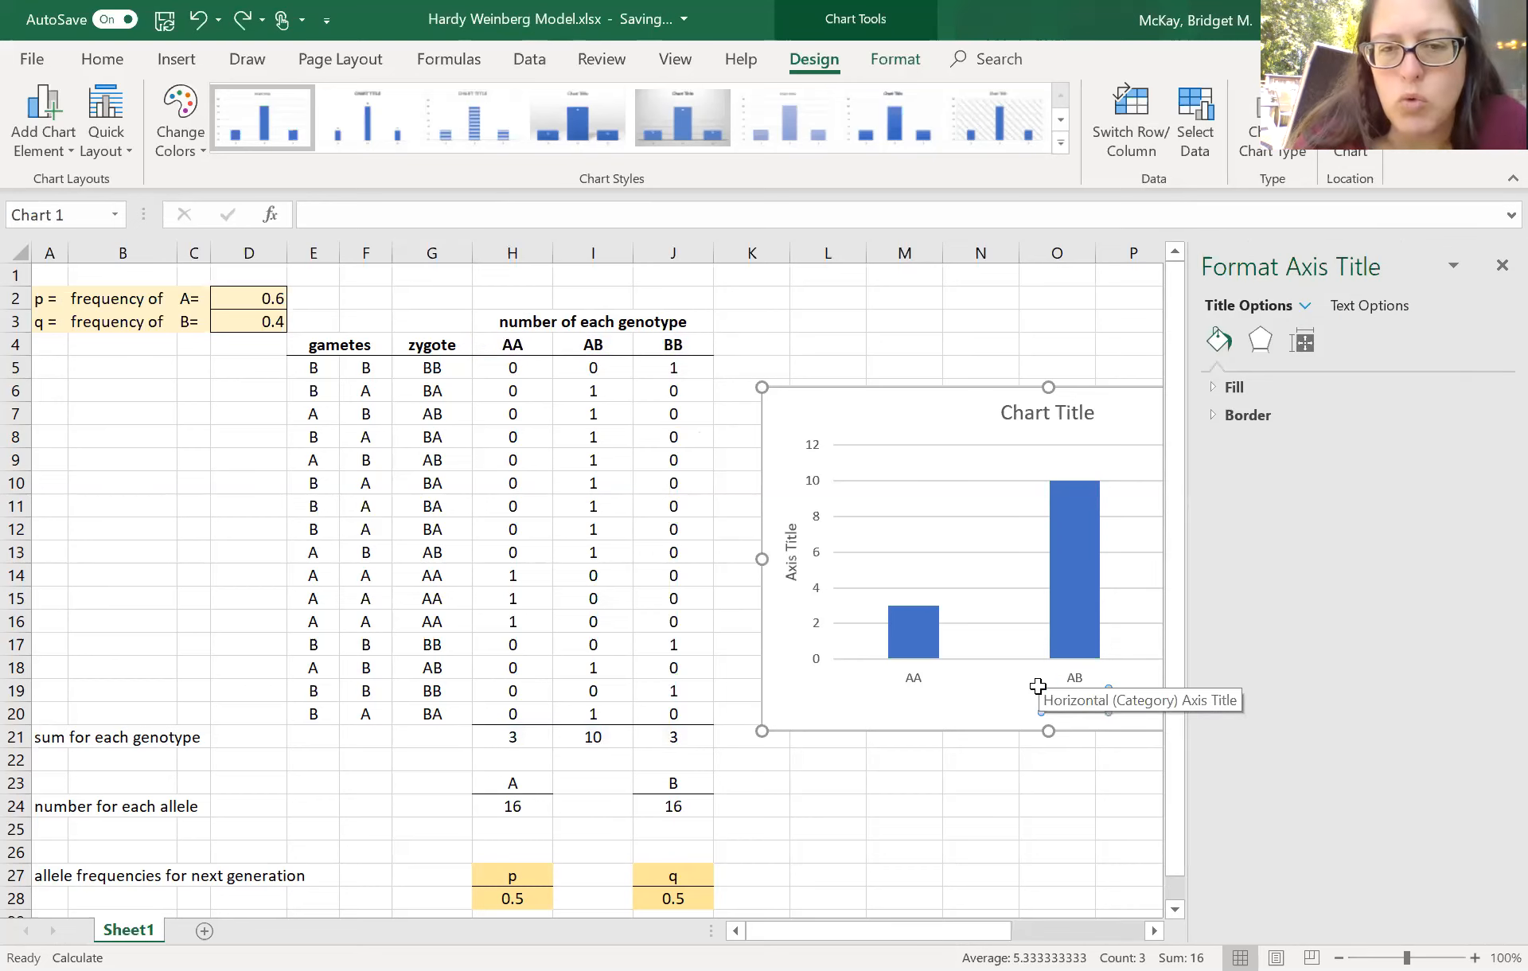
double_click(1084, 702)
key("BackSpace")
key("BackSpace")
key("BackSpace")
key("BackSpace")
key("BackSpace")
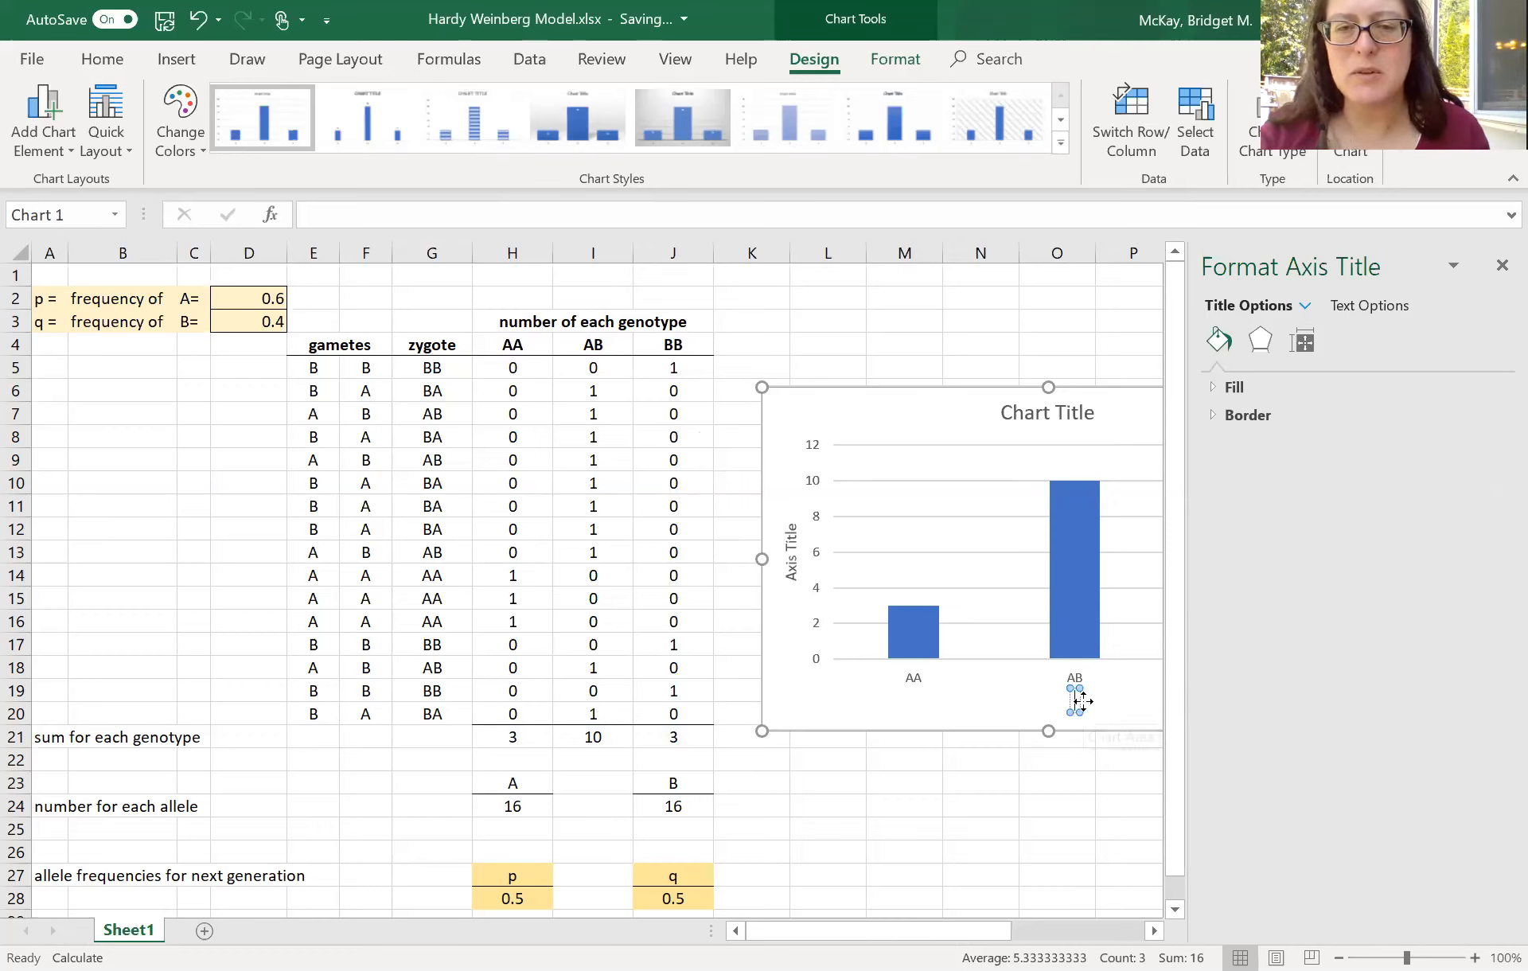
key("BackSpace")
type("Genotypes")
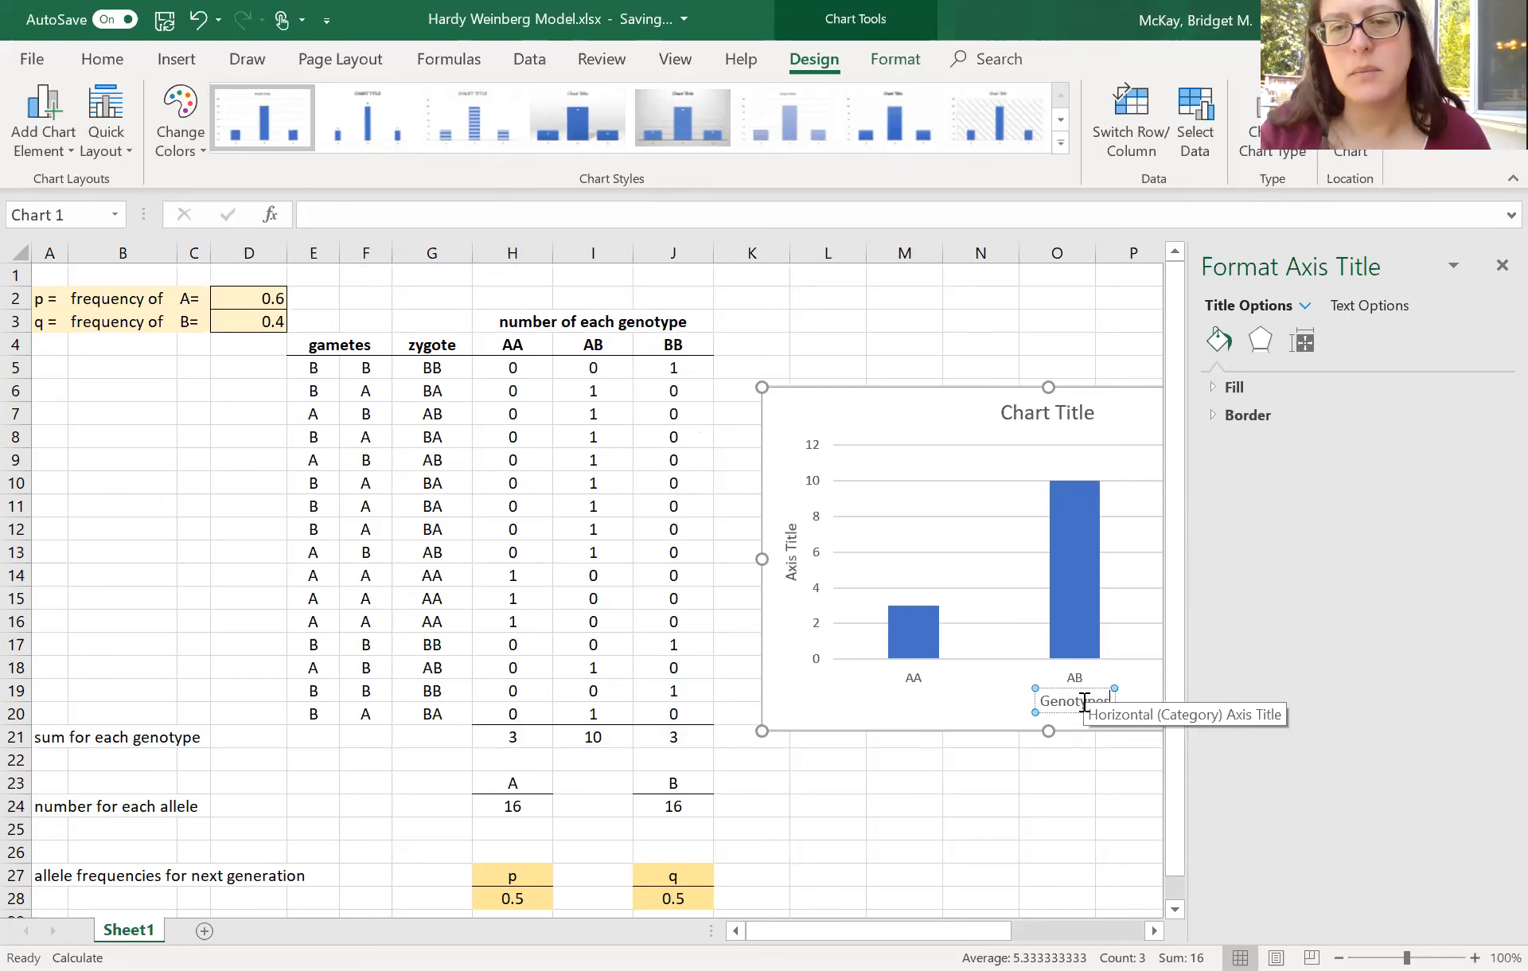
left_click(1116, 824)
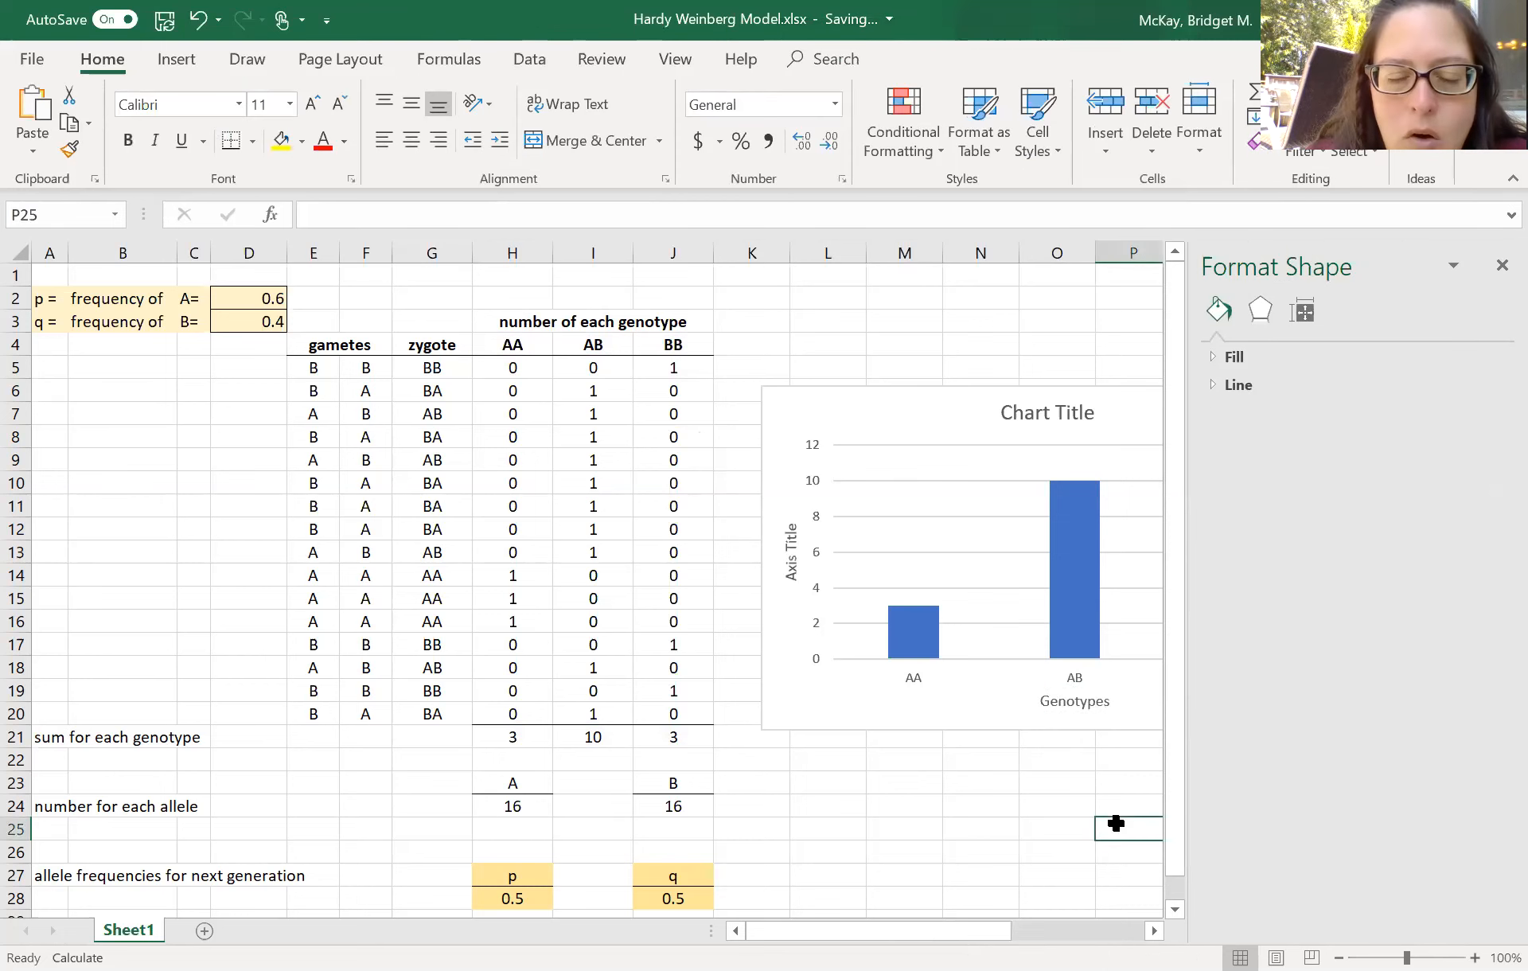
- Change the chart's vertical axis title to "Number of Individuals"
left_click(791, 570)
left_click(791, 570)
key("Delete")
key("Delete")
key("Delete")
key("Delete")
key("Delete")
key("Delete")
key("Delete")
key("Delete")
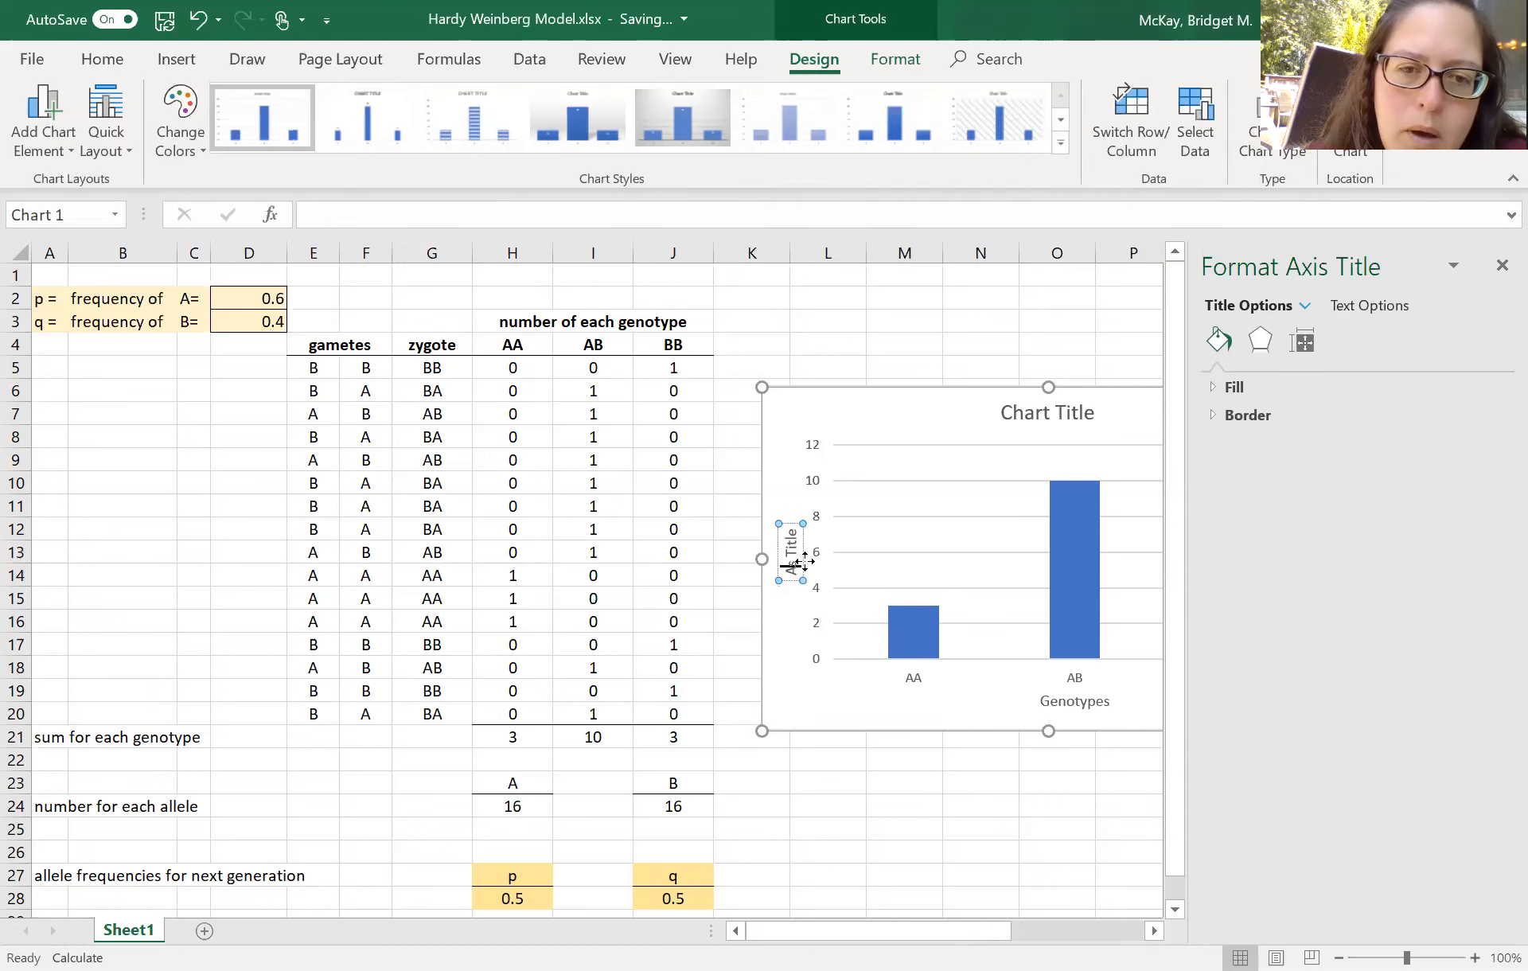
key("BackSpace")
type("Number")
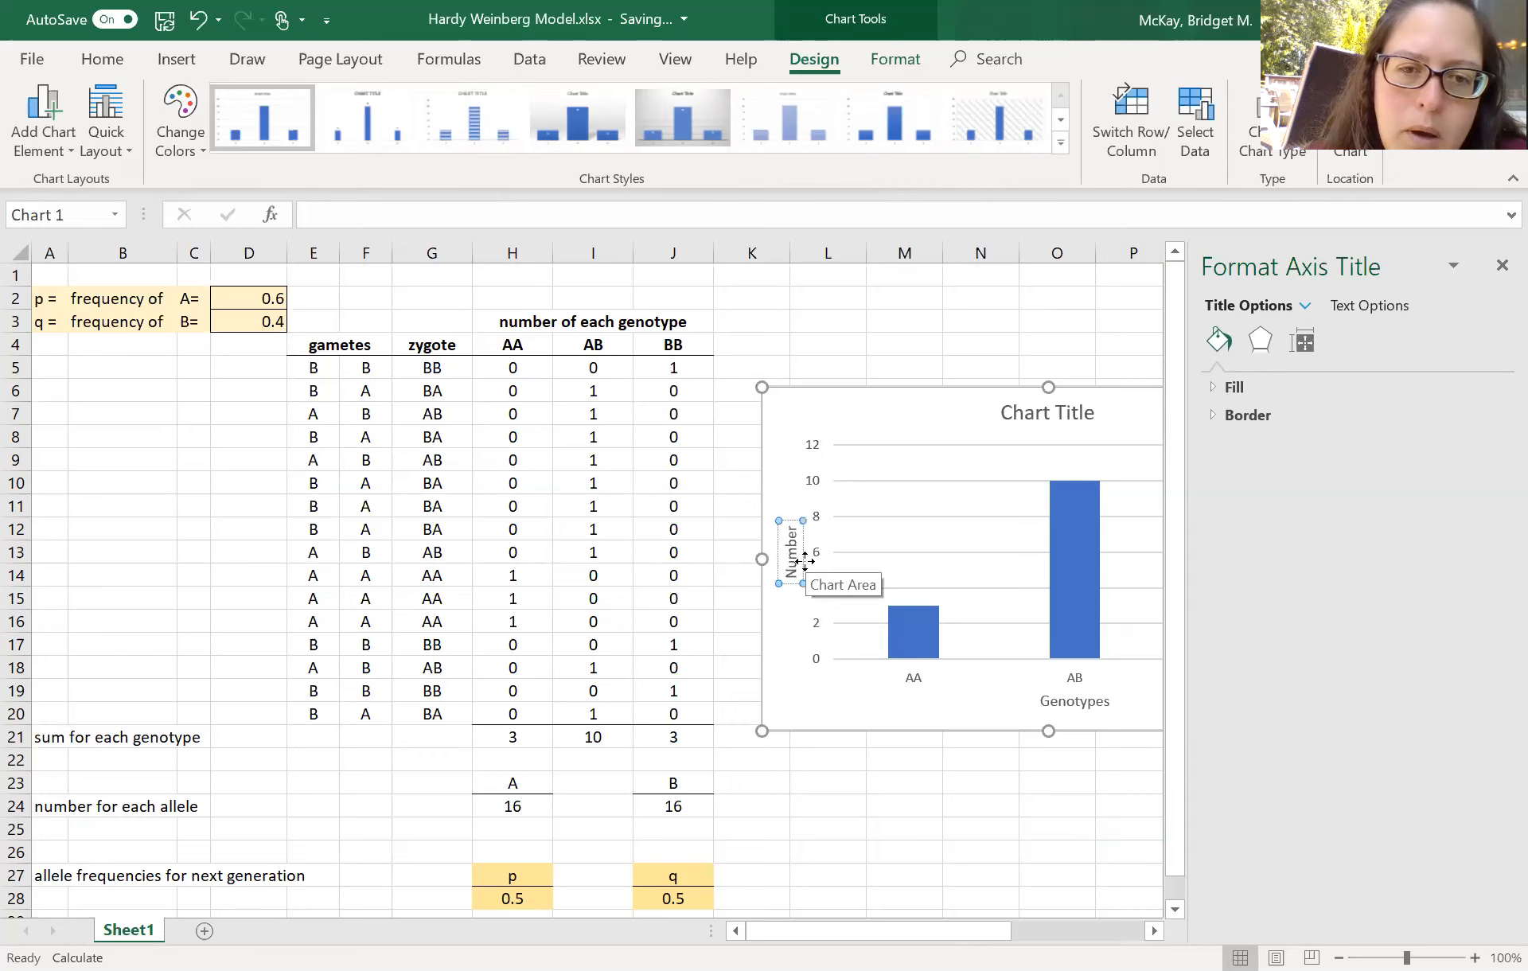
type(" of Individu")
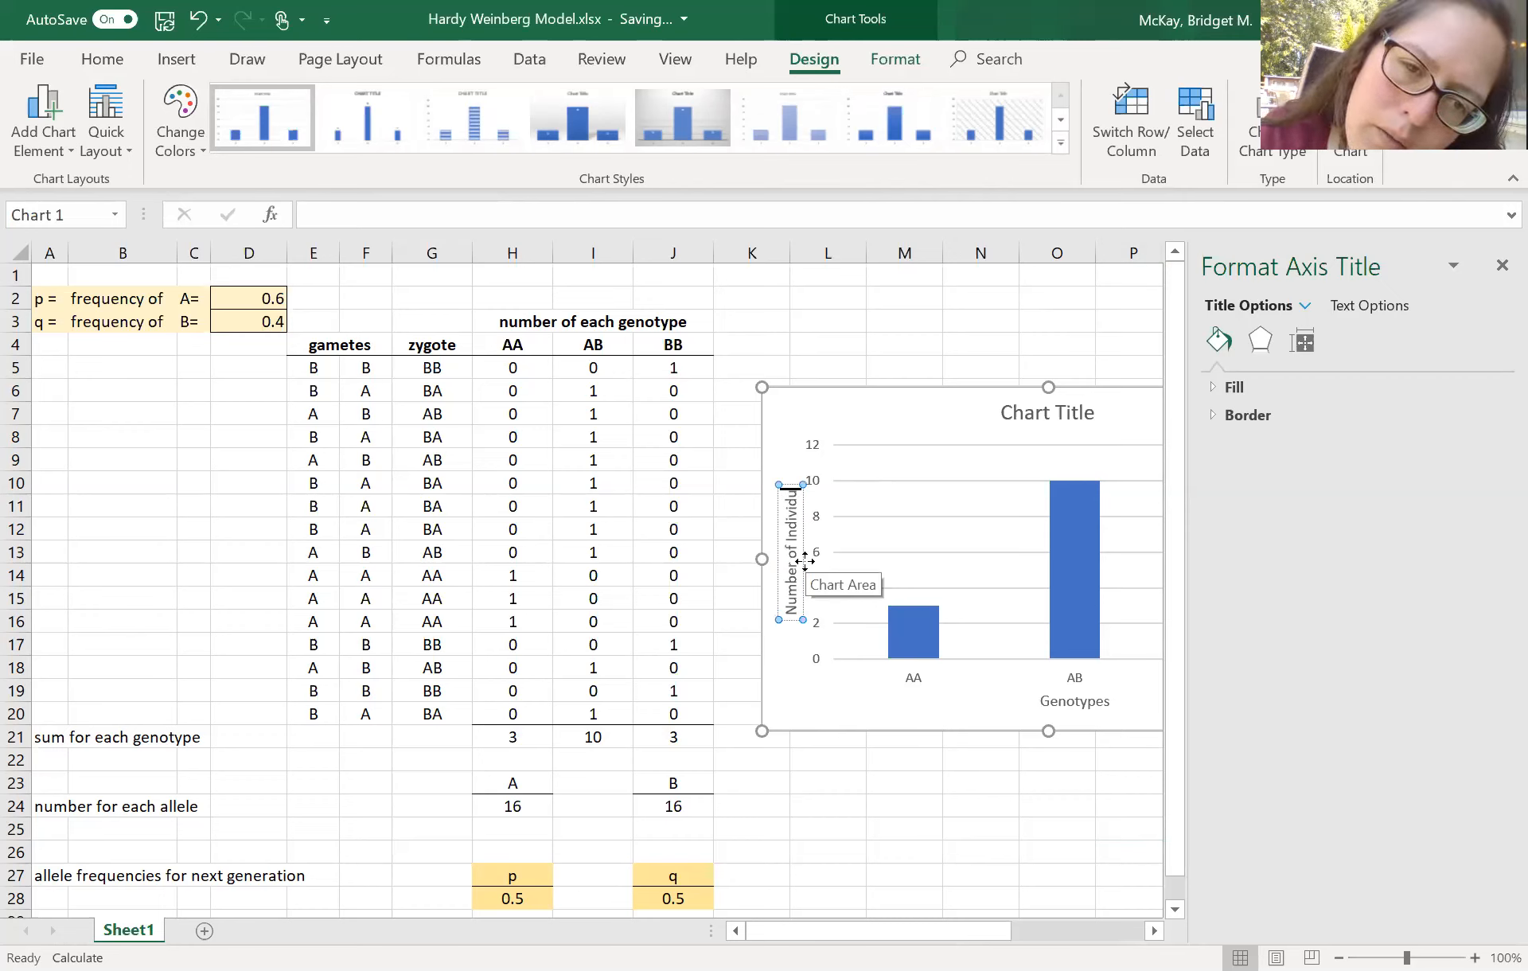
type("als")
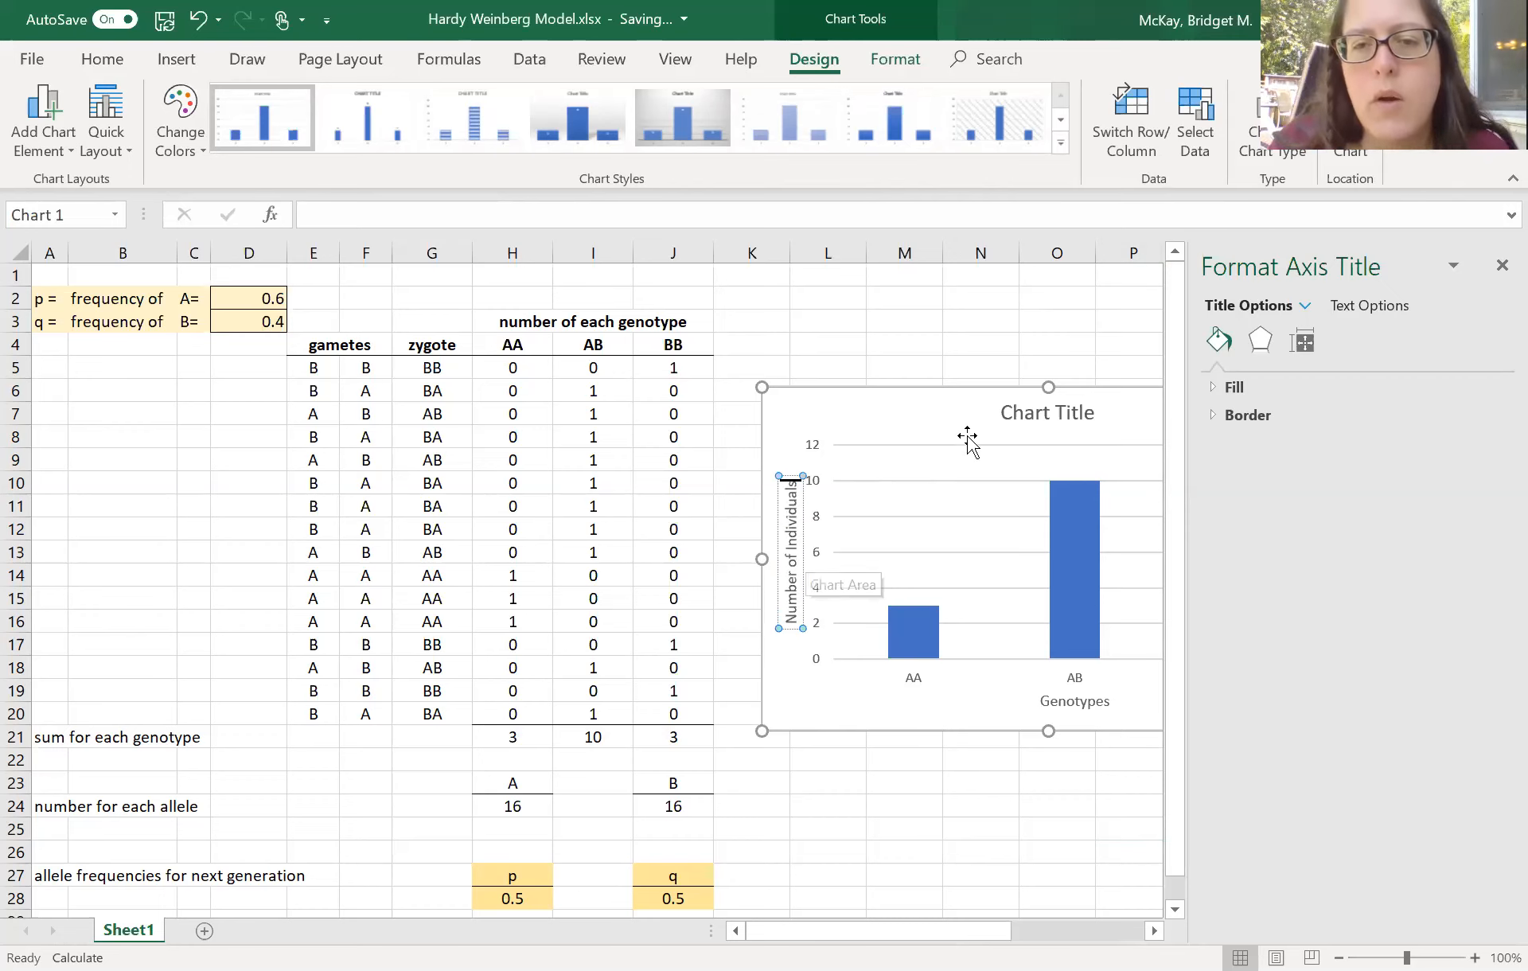
- Replace the chart title text with "Genotype Frequency in Next Gneration" and close the title's formatting options
left_click(1003, 410)
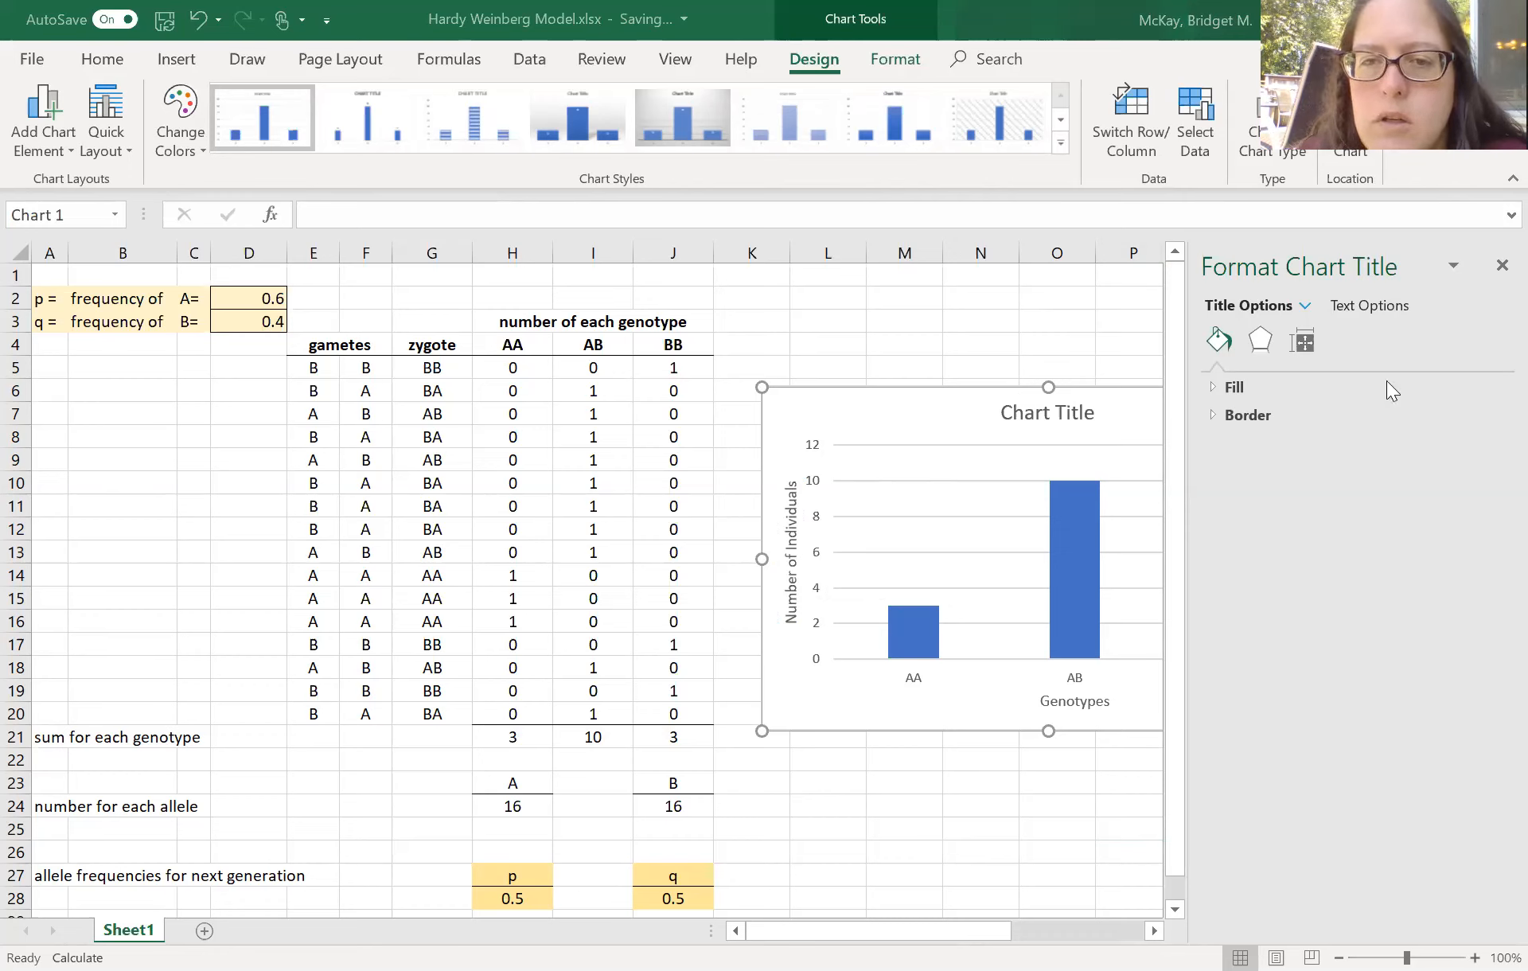
left_click(1092, 415)
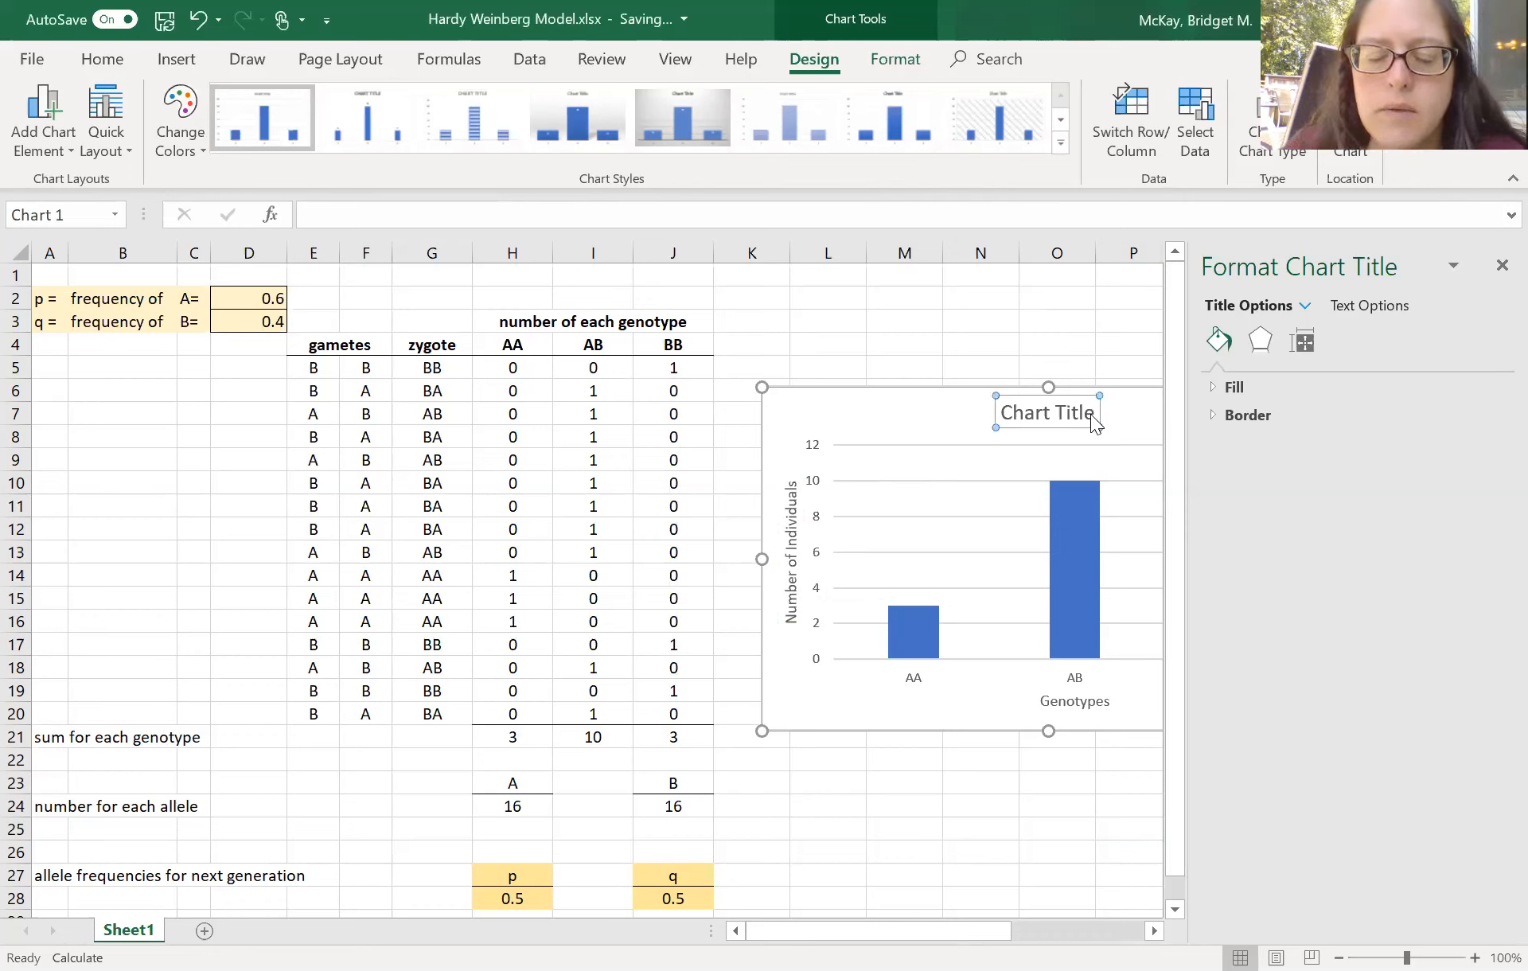
triple_click(1092, 416)
type("Ge")
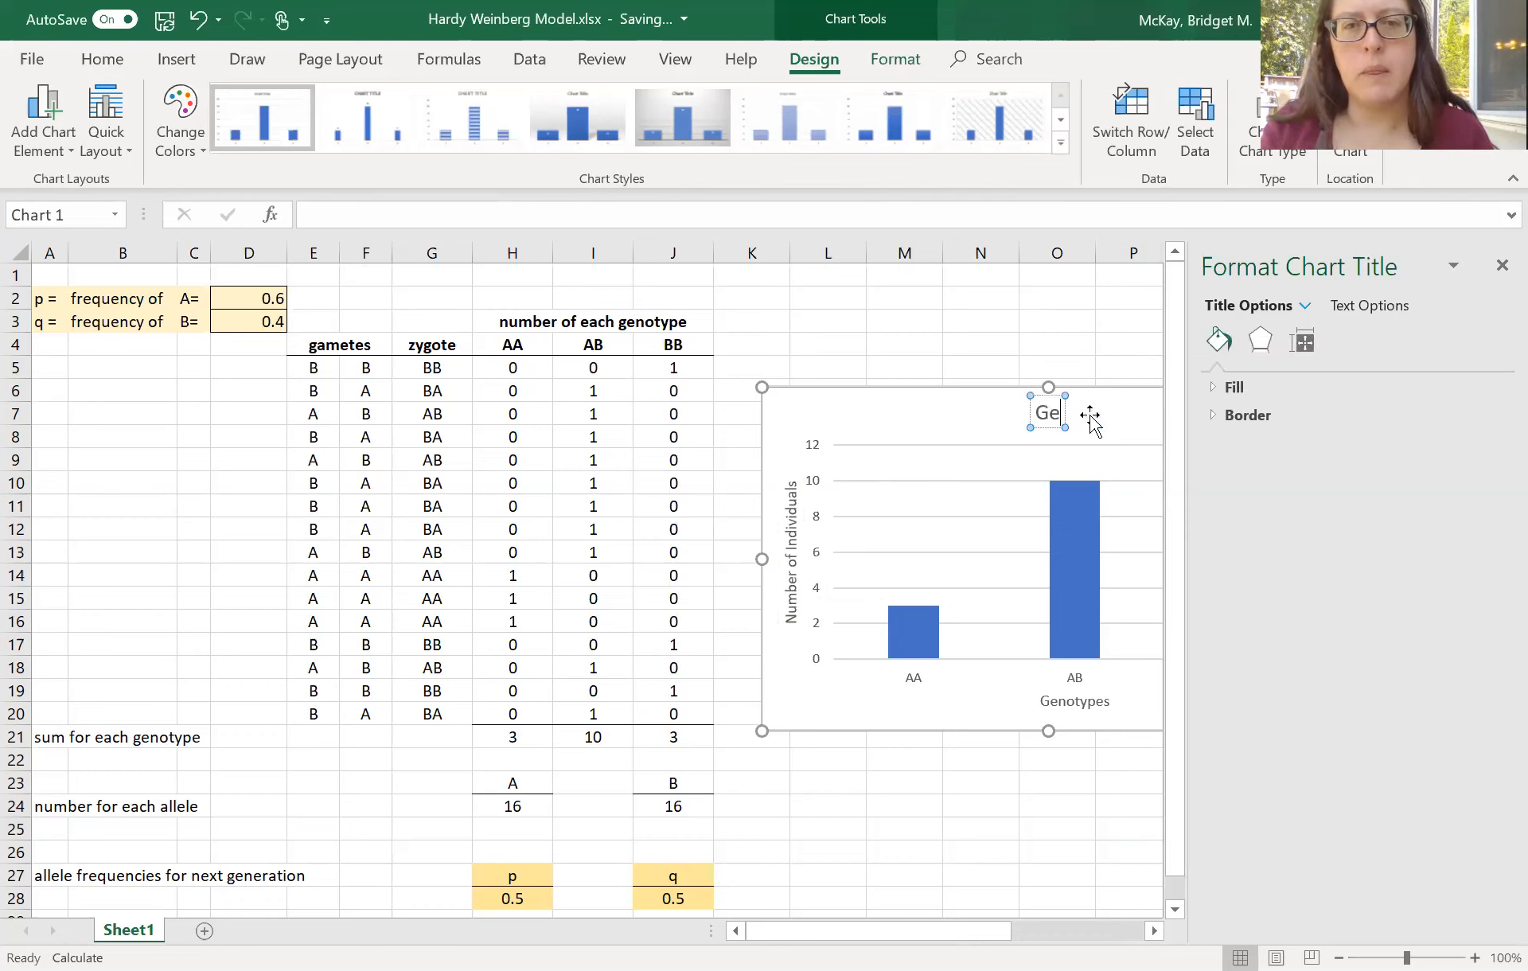
type("notype Fre")
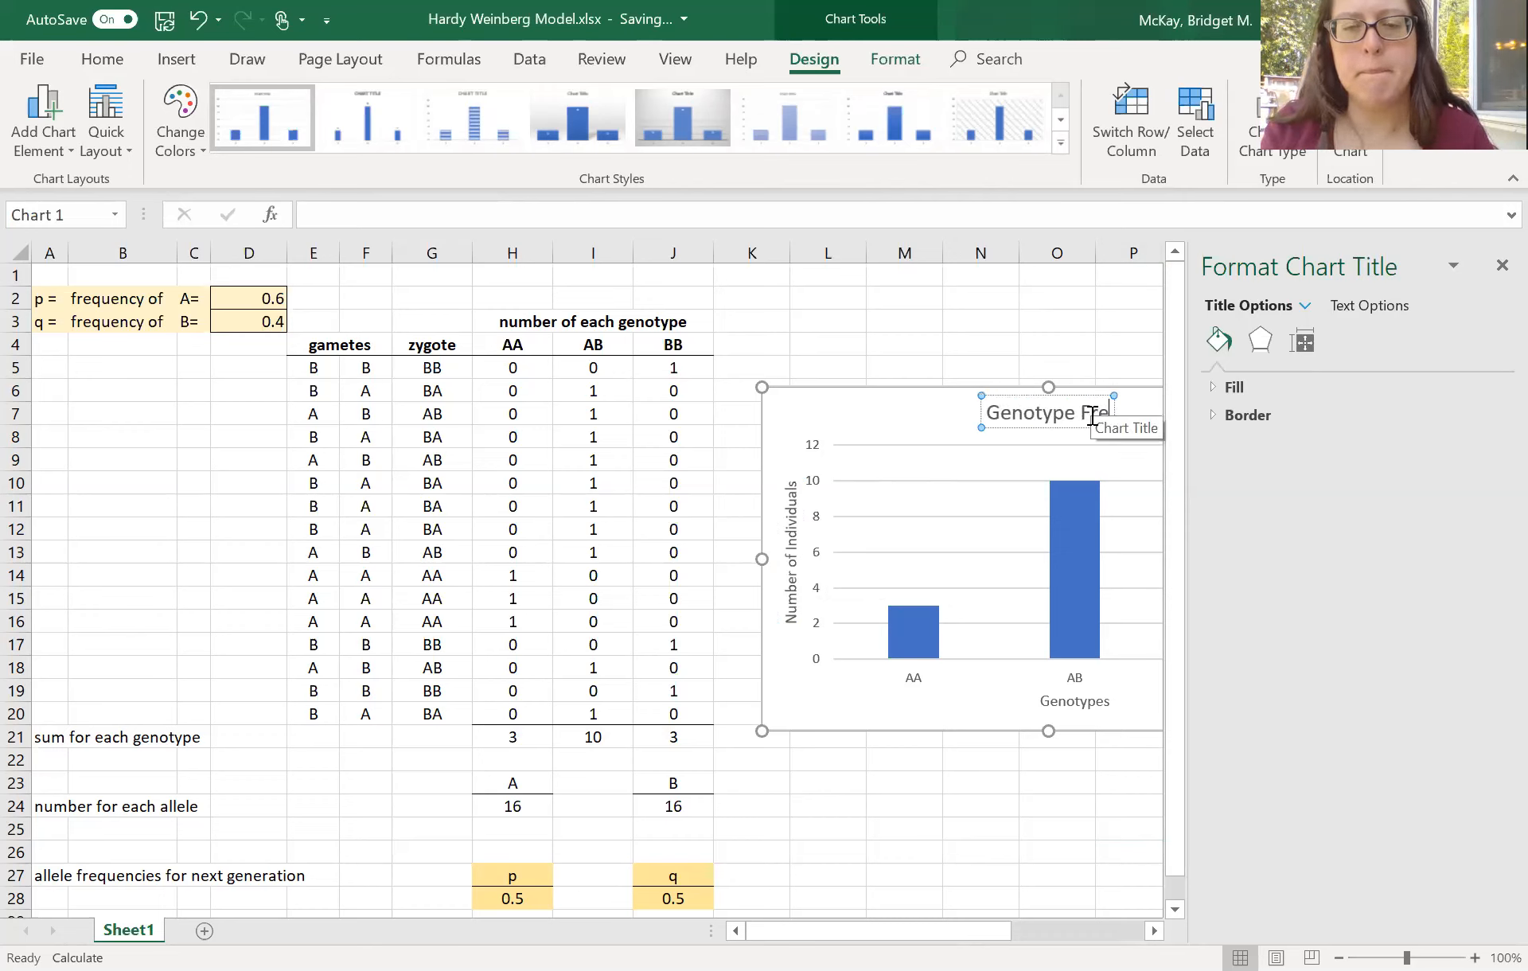
type("quency in Next Gne")
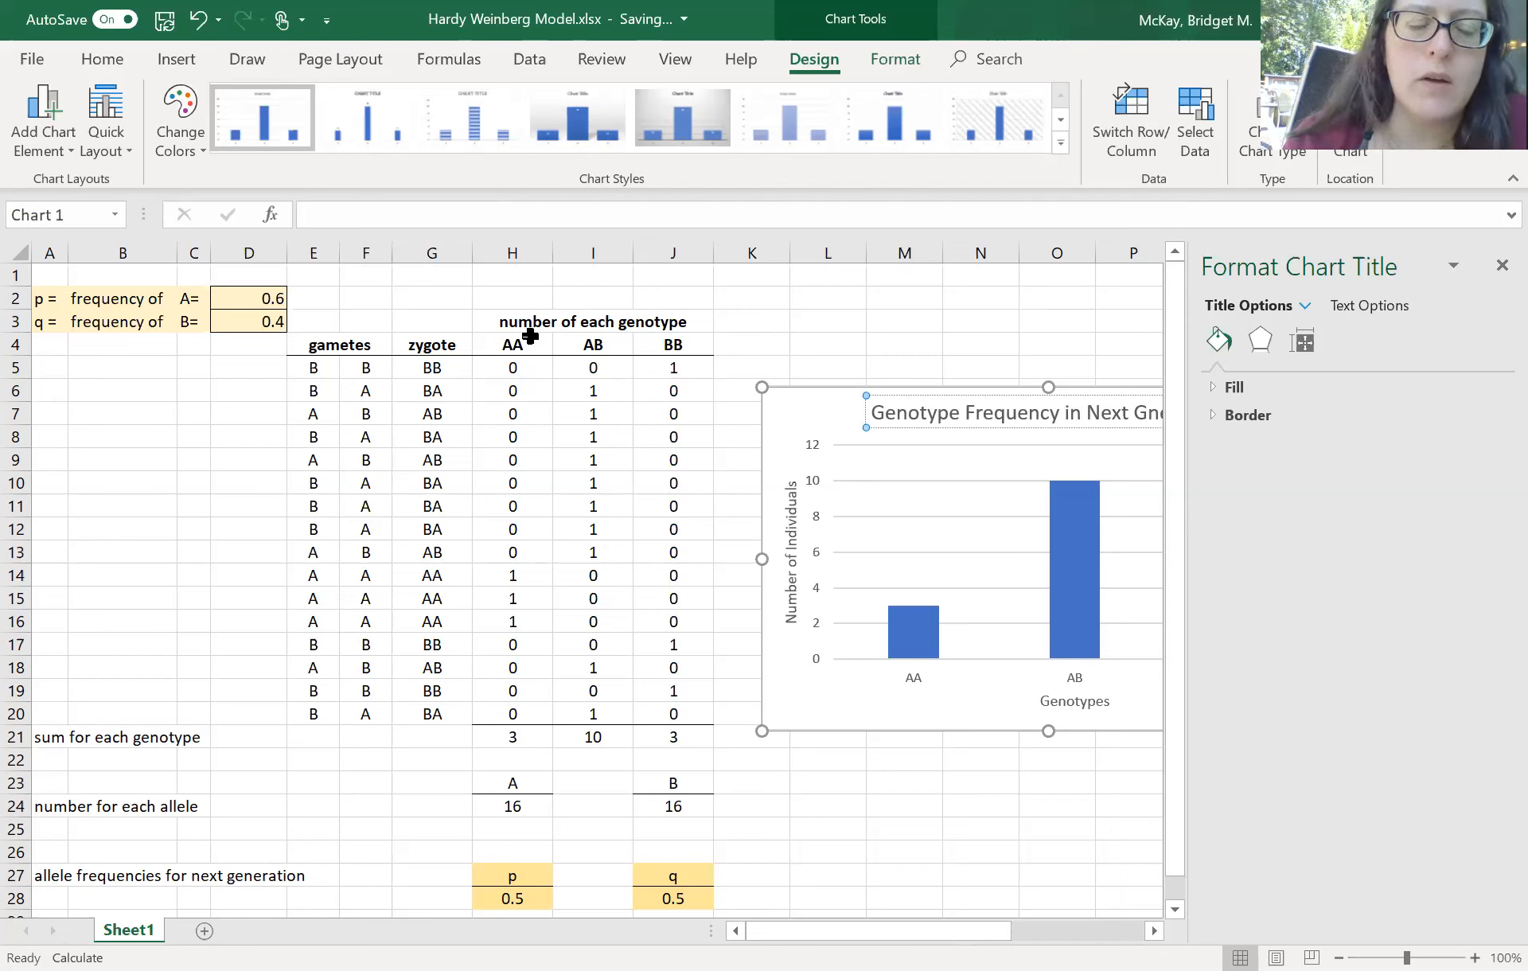
left_click(906, 778)
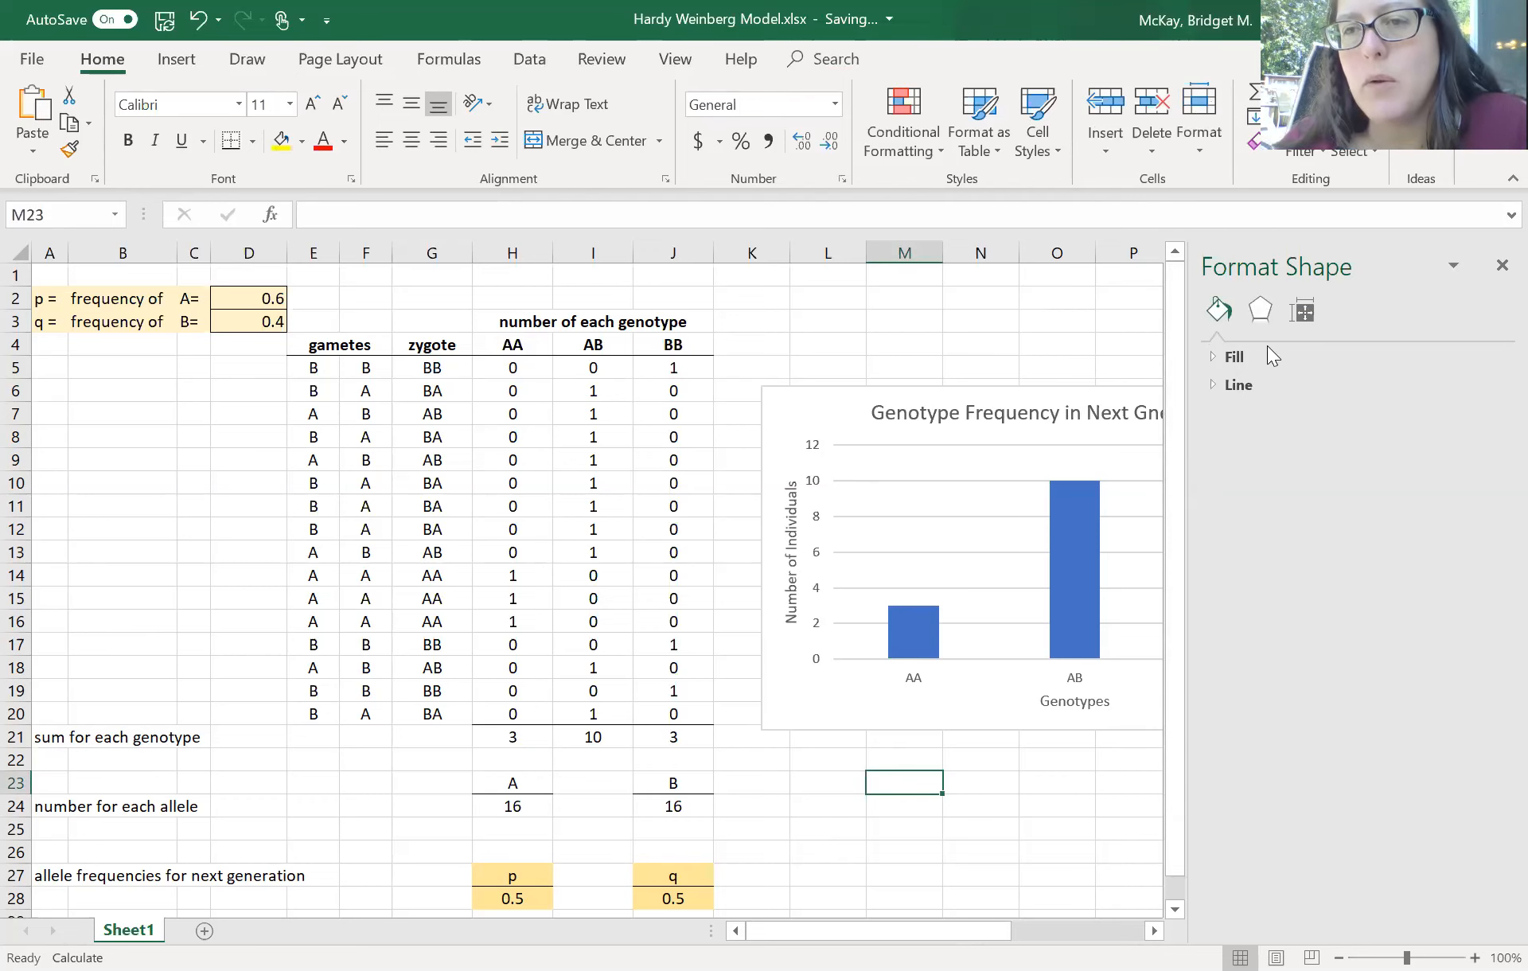
left_click(1490, 267)
left_click(1149, 338)
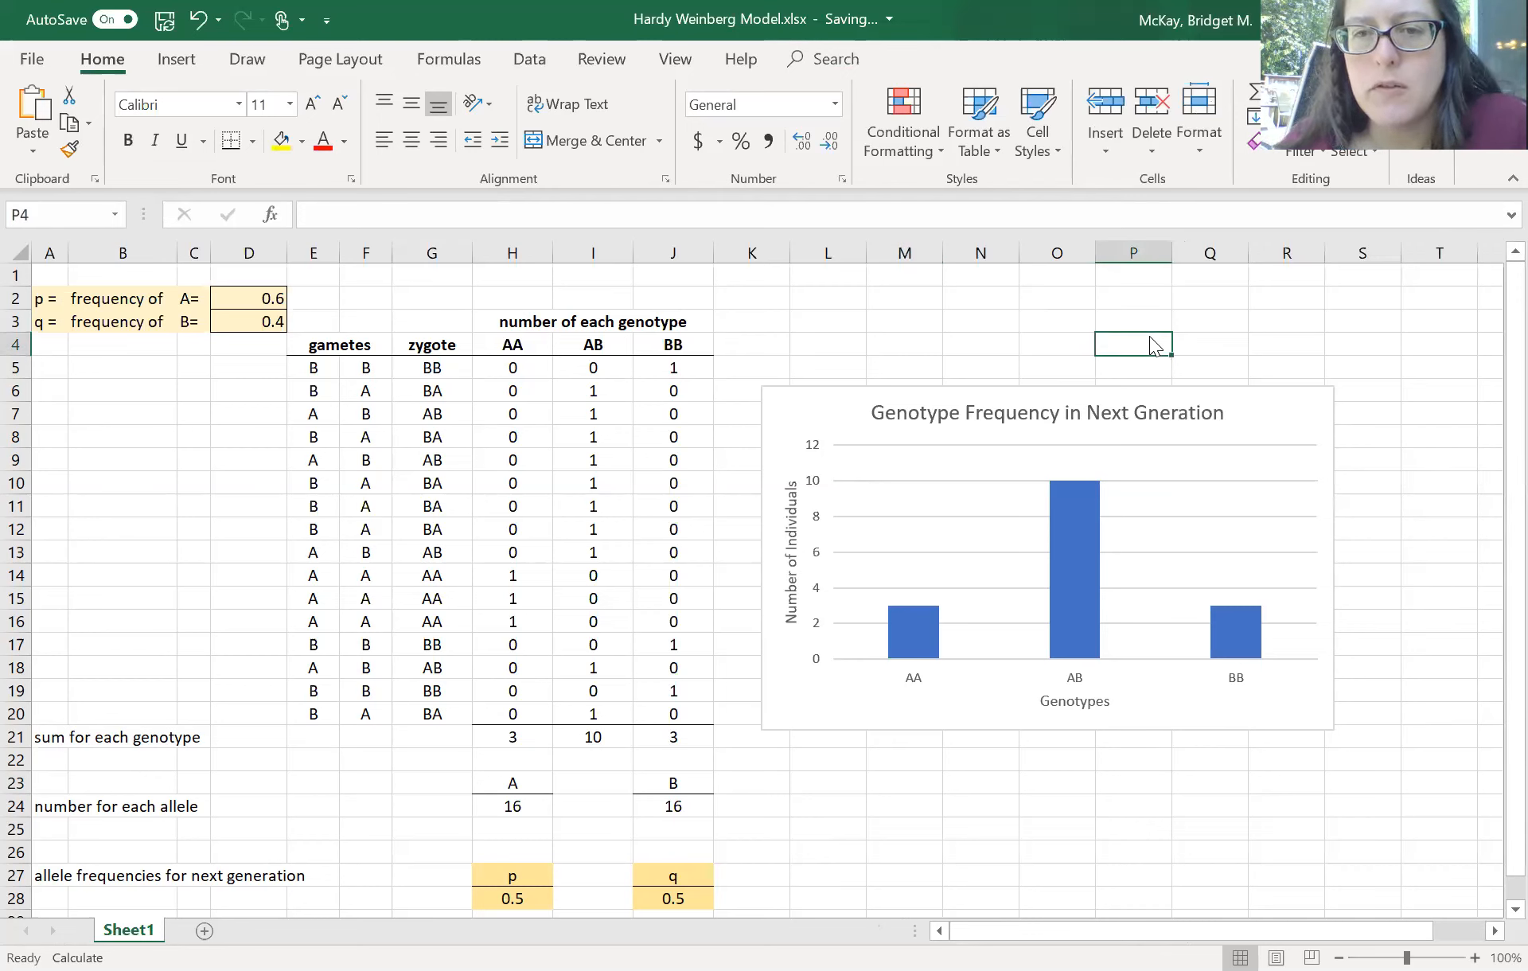
- Correct the misspelled last word of the chart title to "Generation"
left_click(1150, 412)
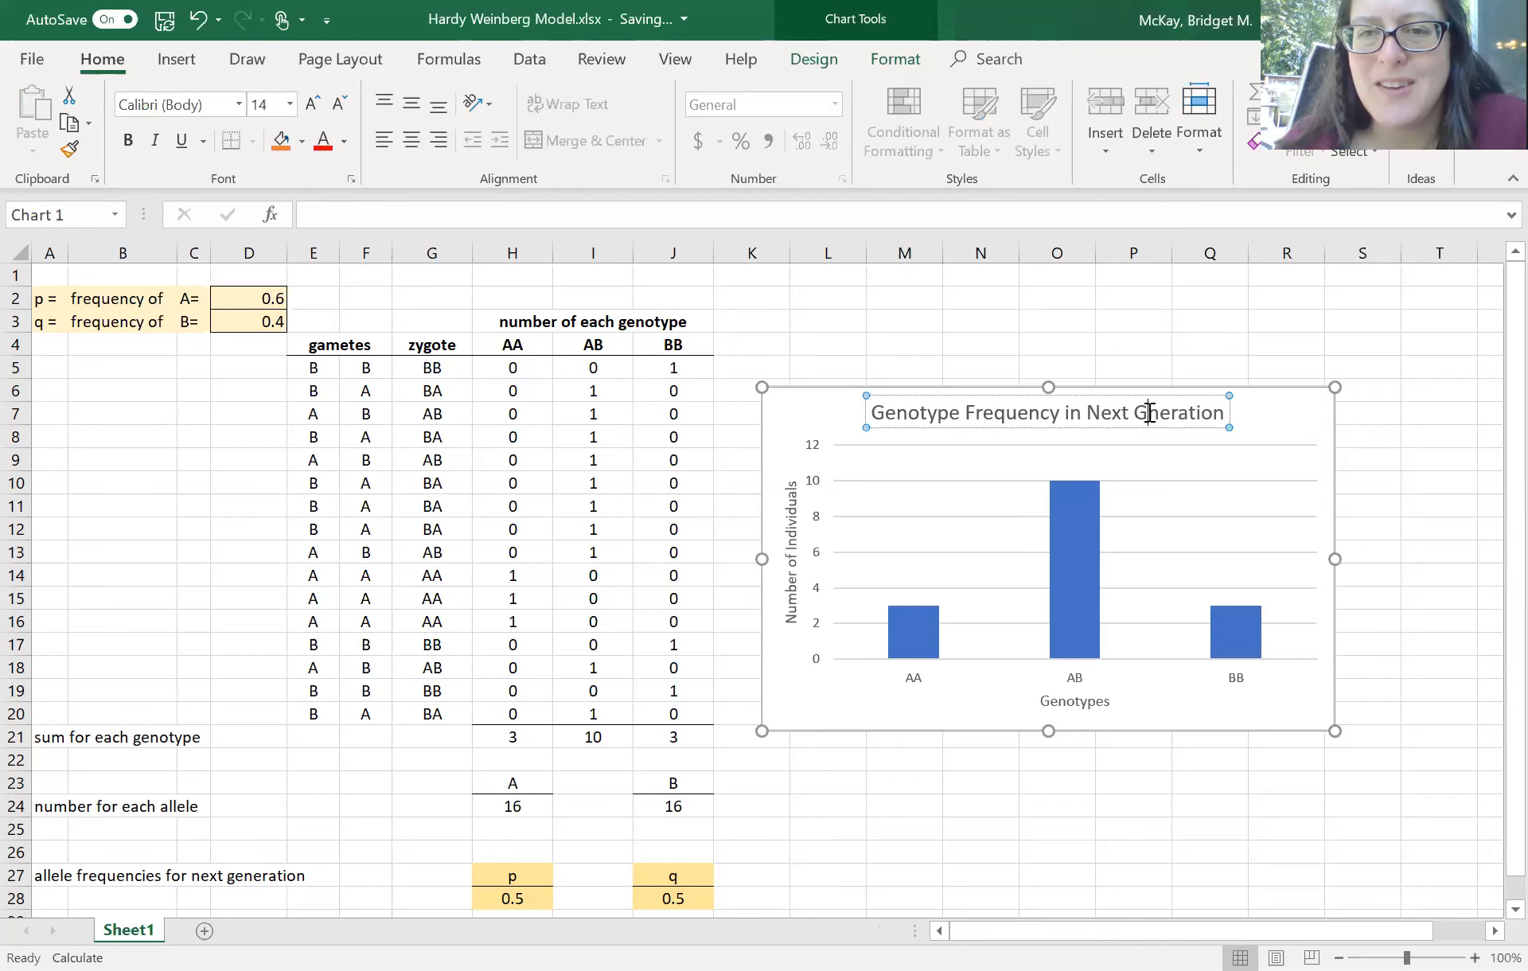
left_click(1149, 413)
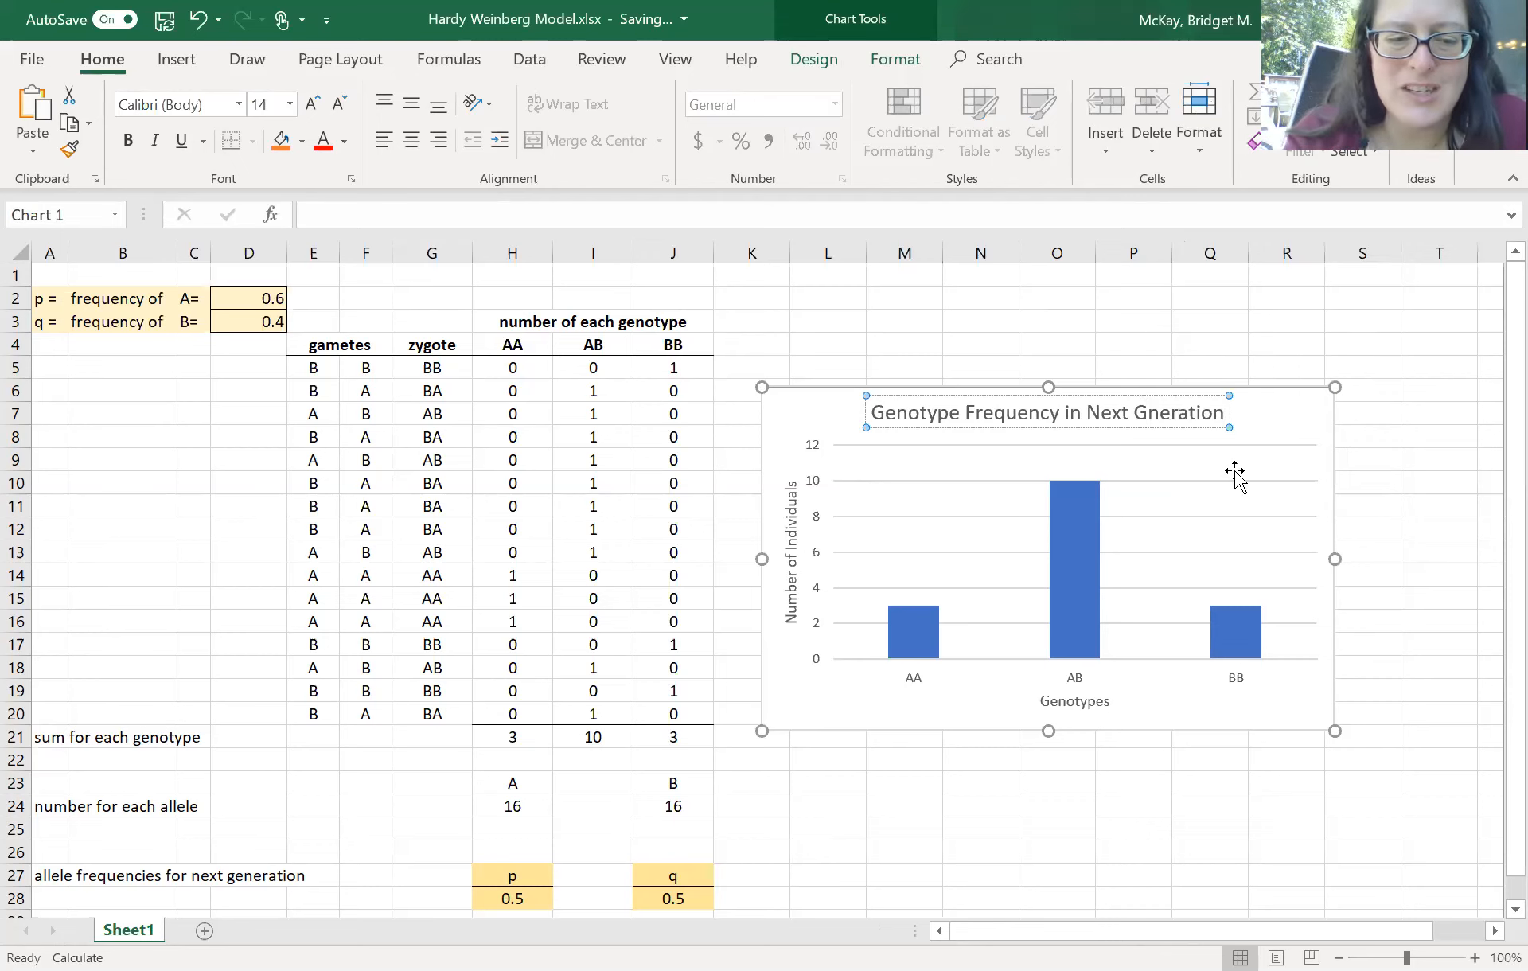
type("e")
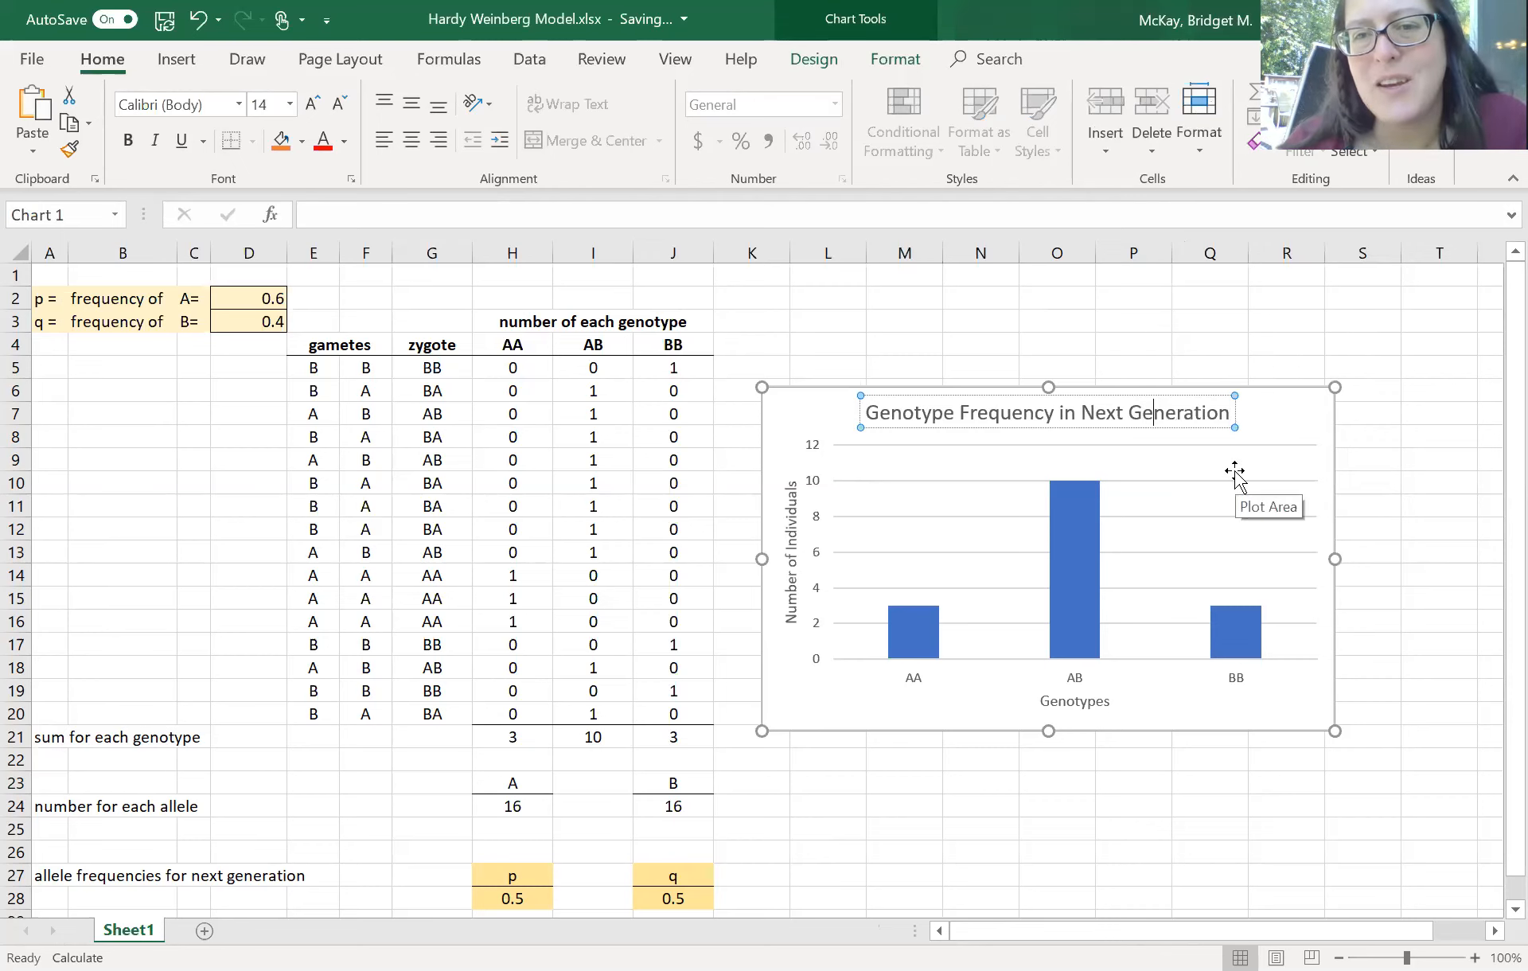
left_click(1371, 503)
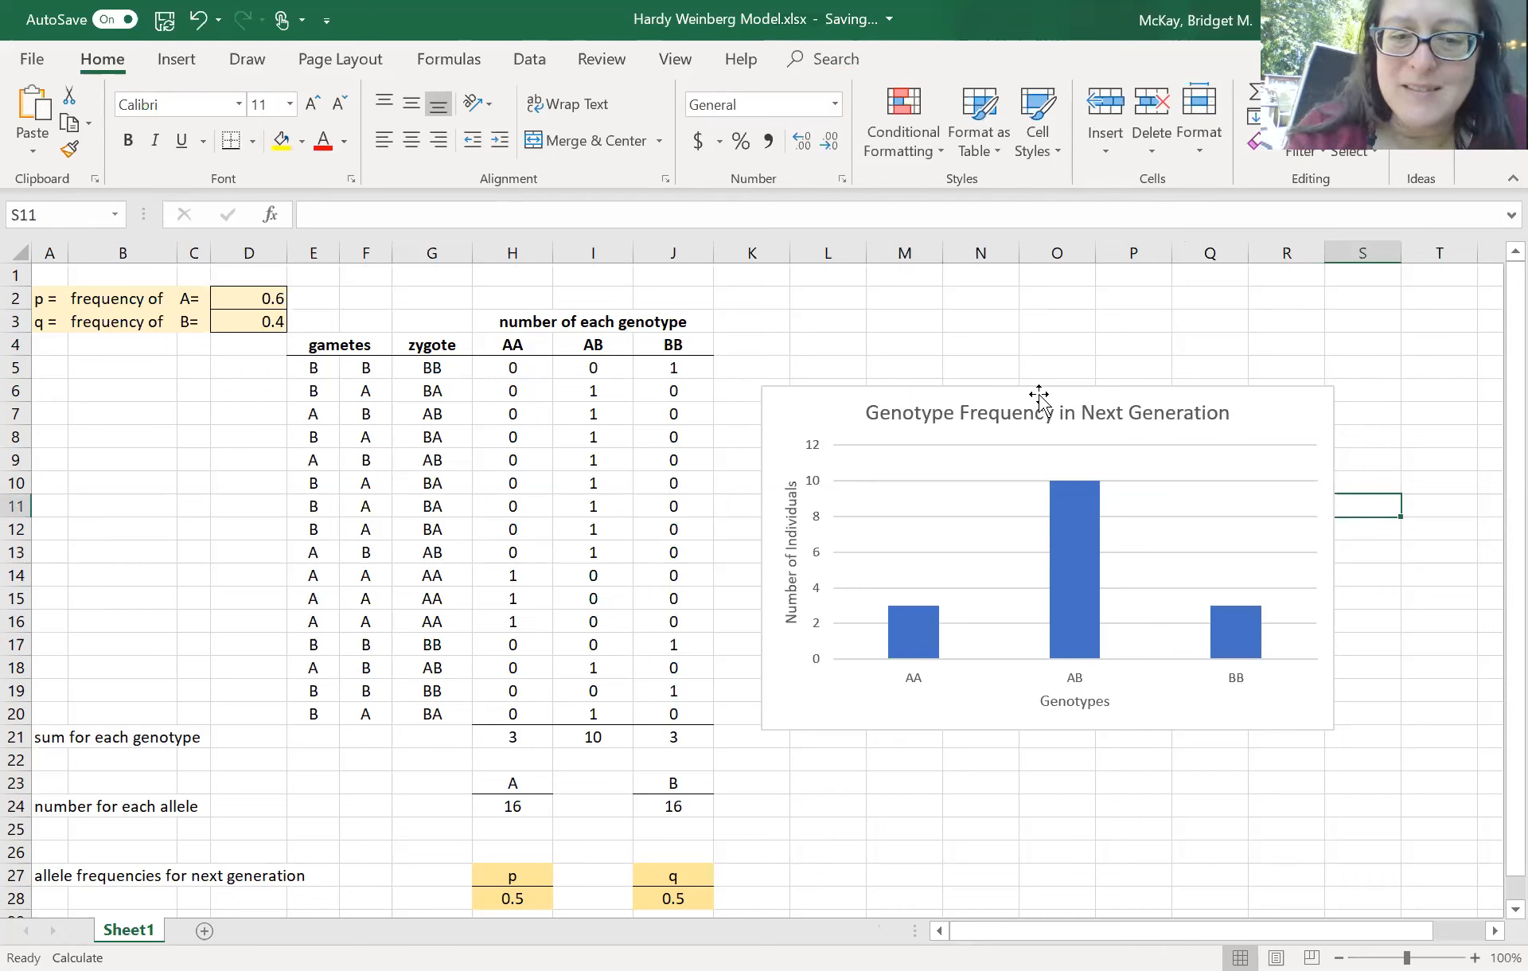
- Recalculate the worksheet three times to draw new random gametes and update the genotype chart
key("F9")
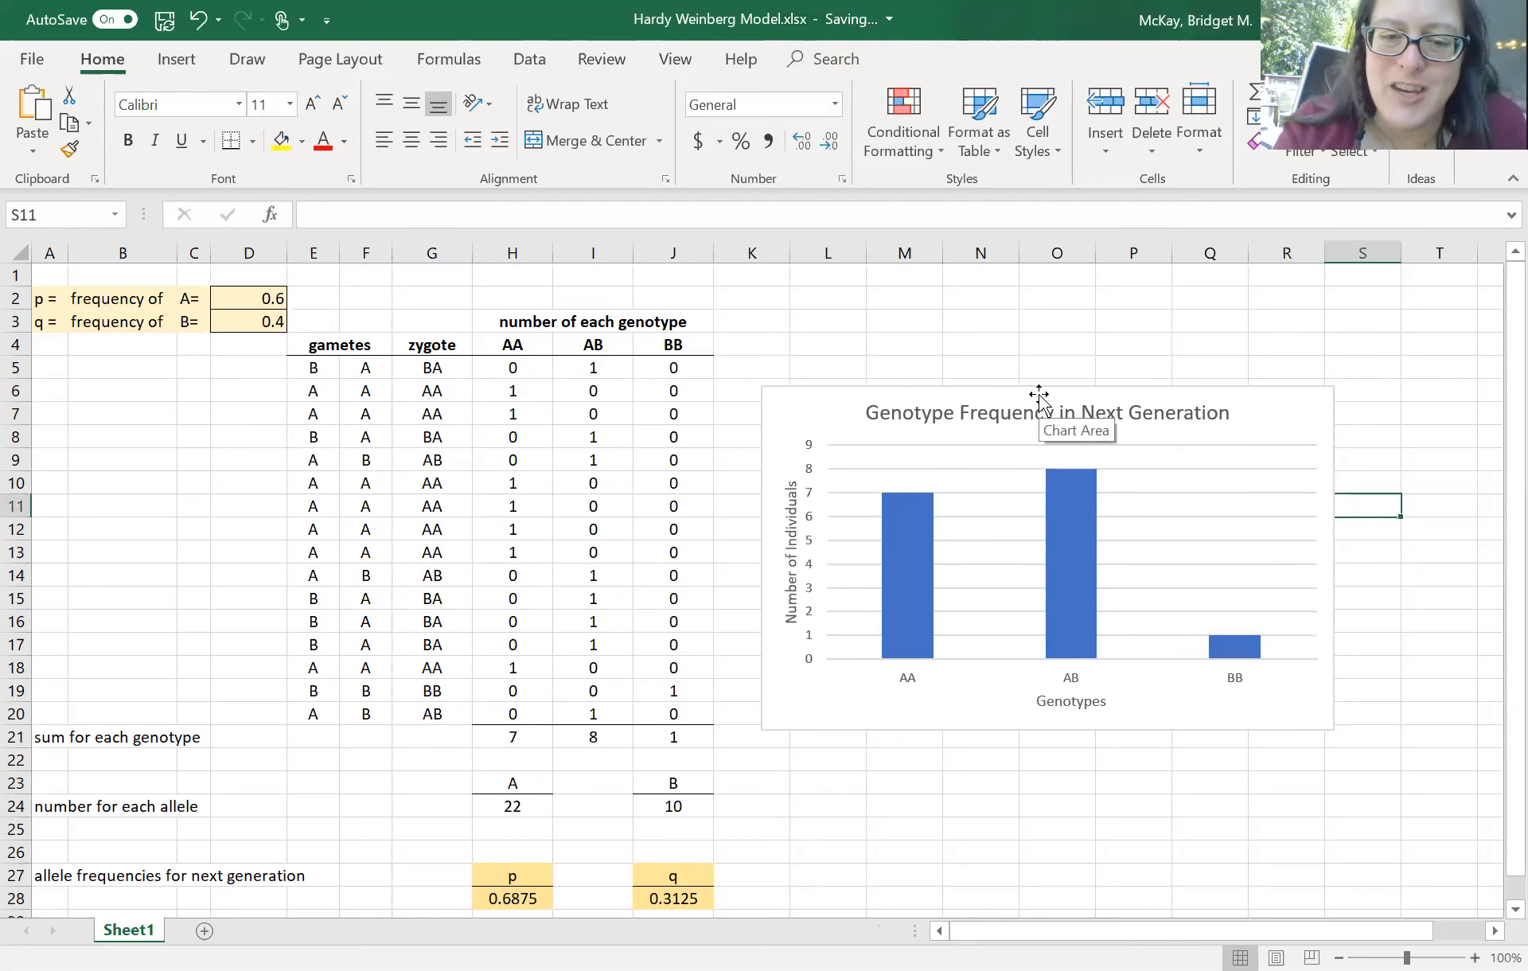
key("F9")
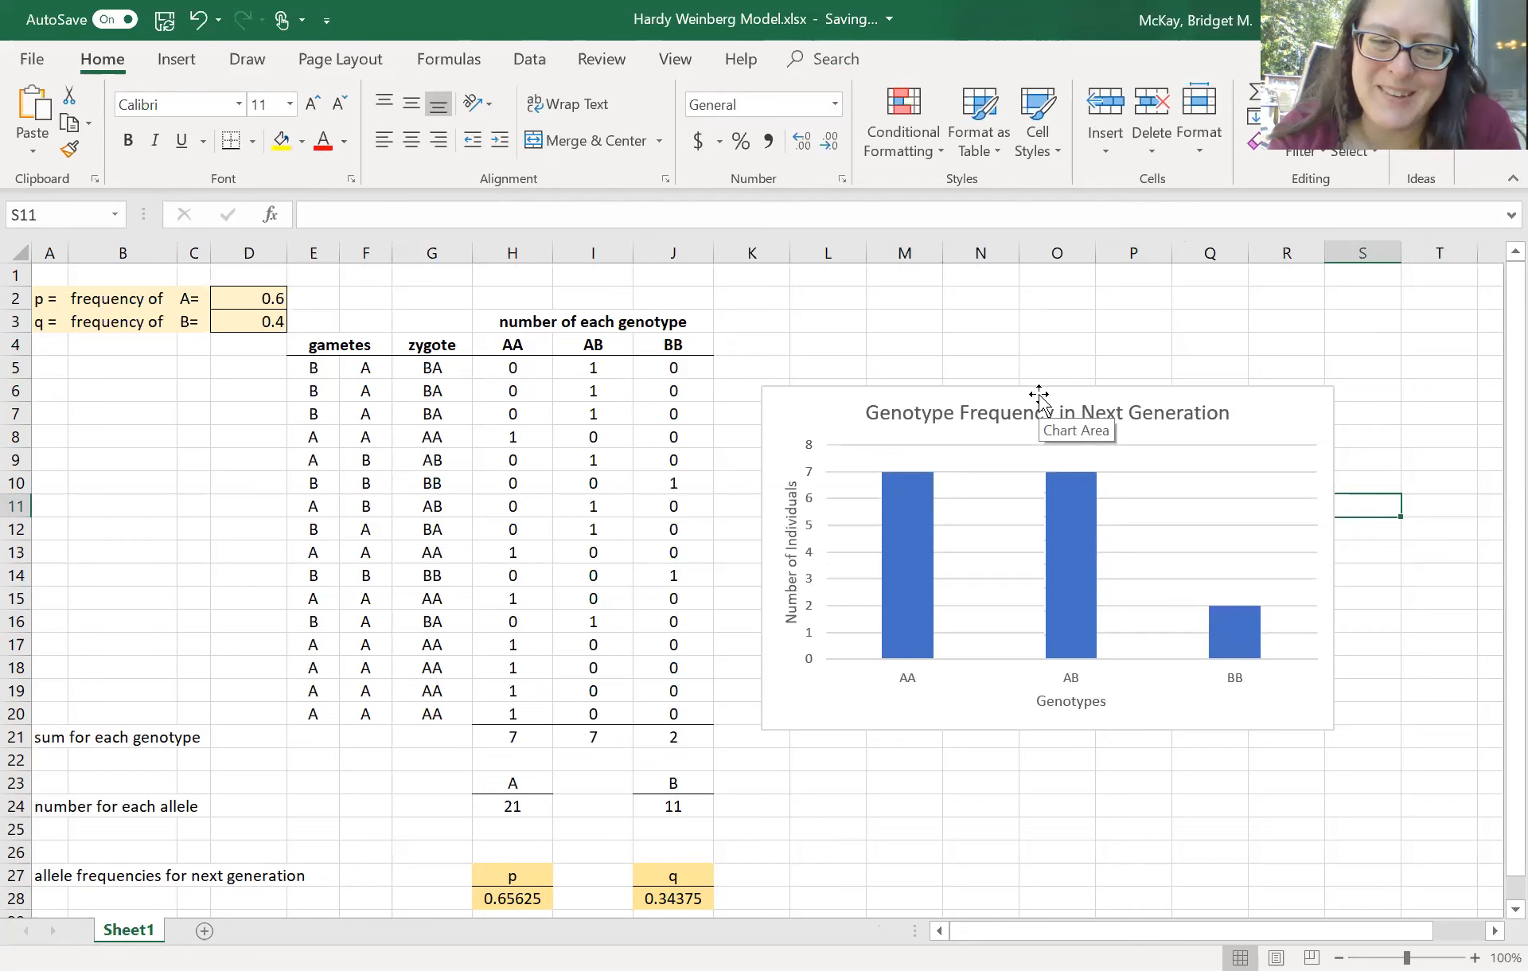
key("F9")
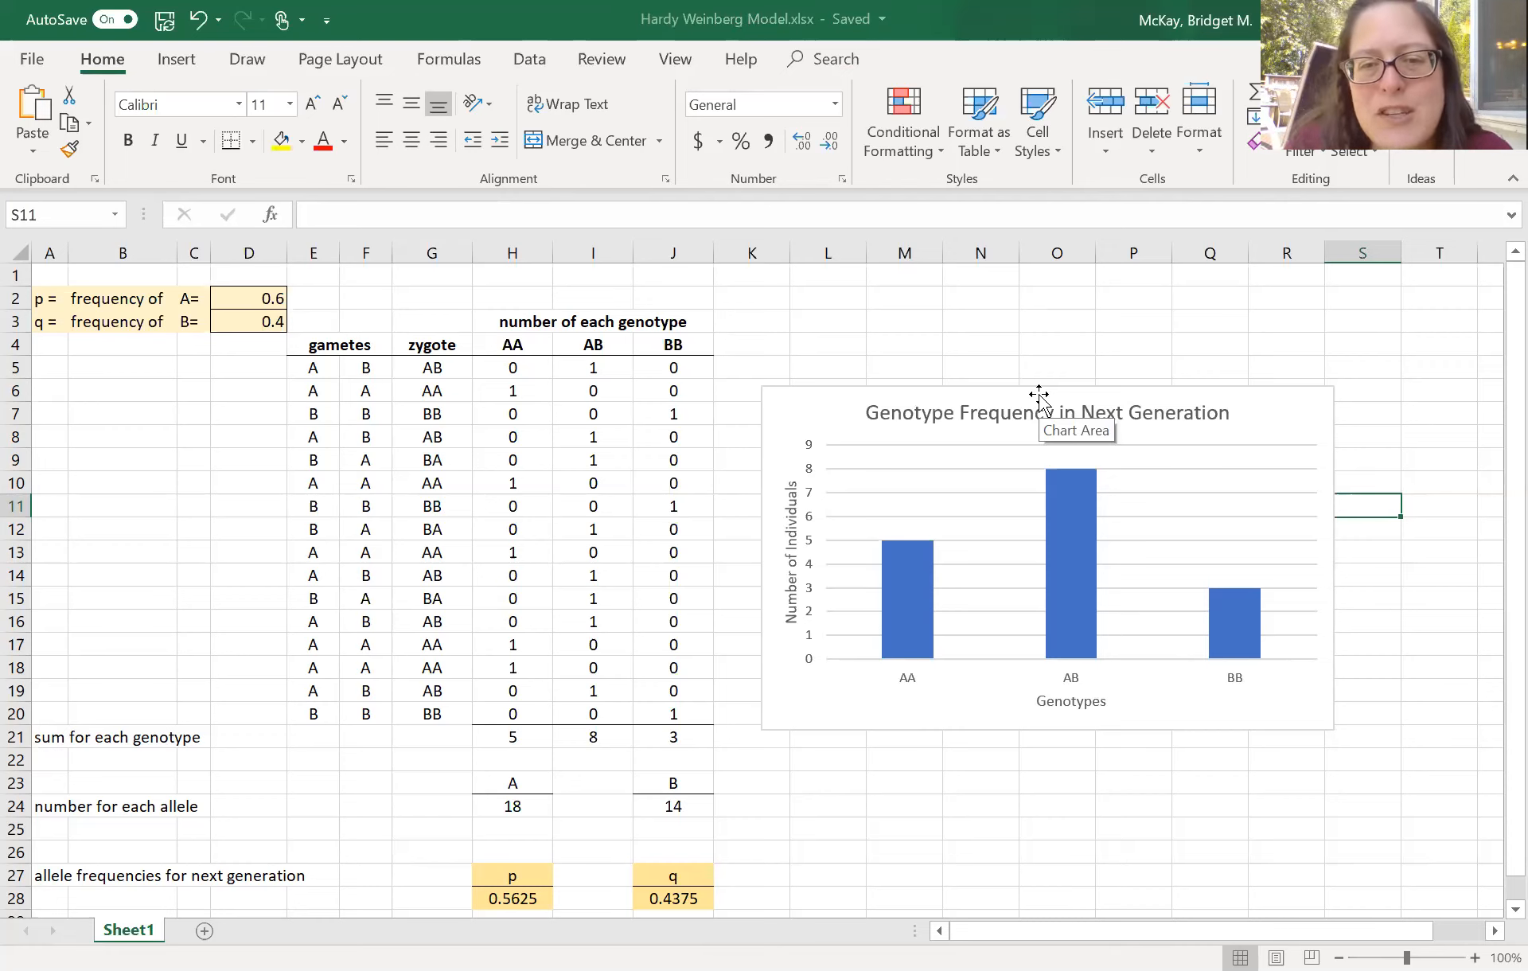
- Delete the chart's major horizontal gridlines and set the chart area's border to no line
double_click(1001, 492)
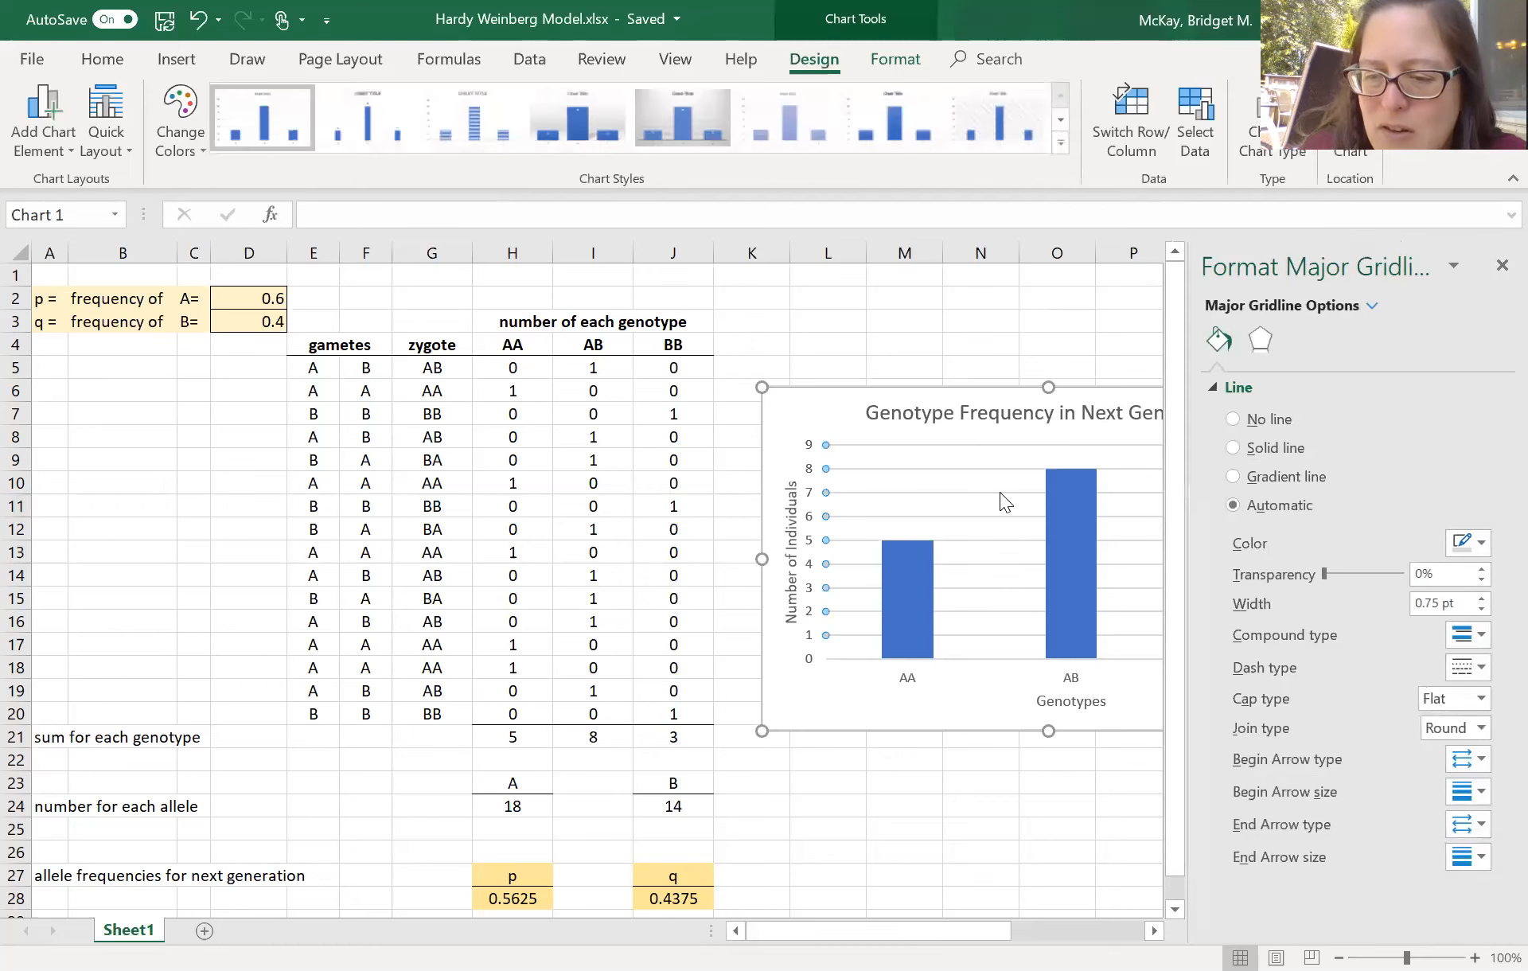
key("Escape")
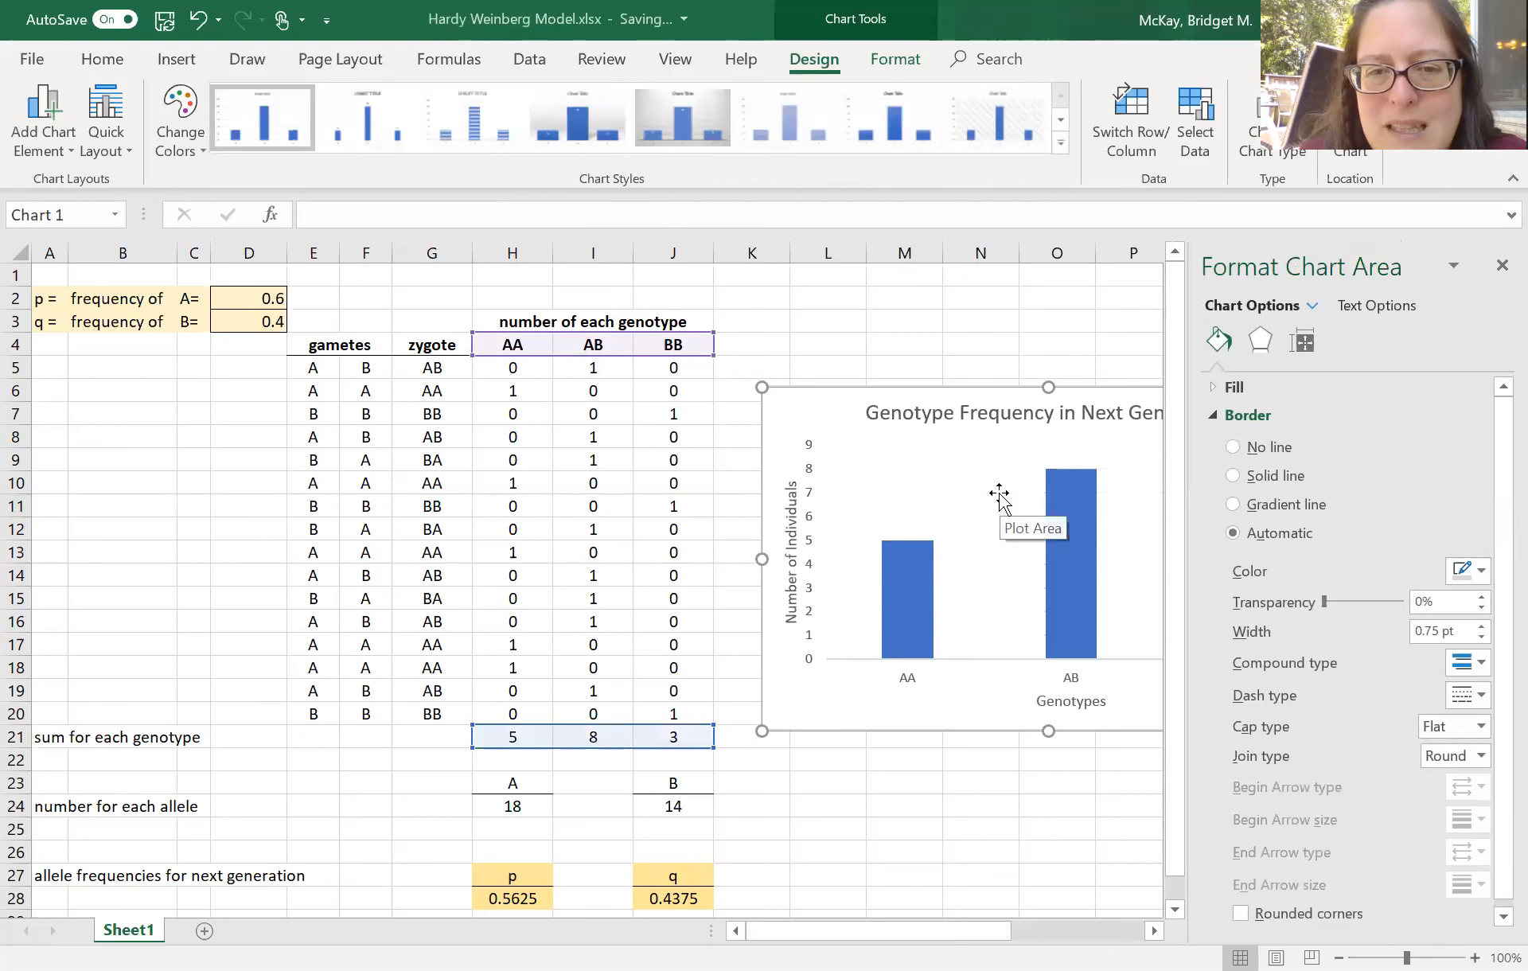
left_click(1033, 757)
left_click(1000, 724)
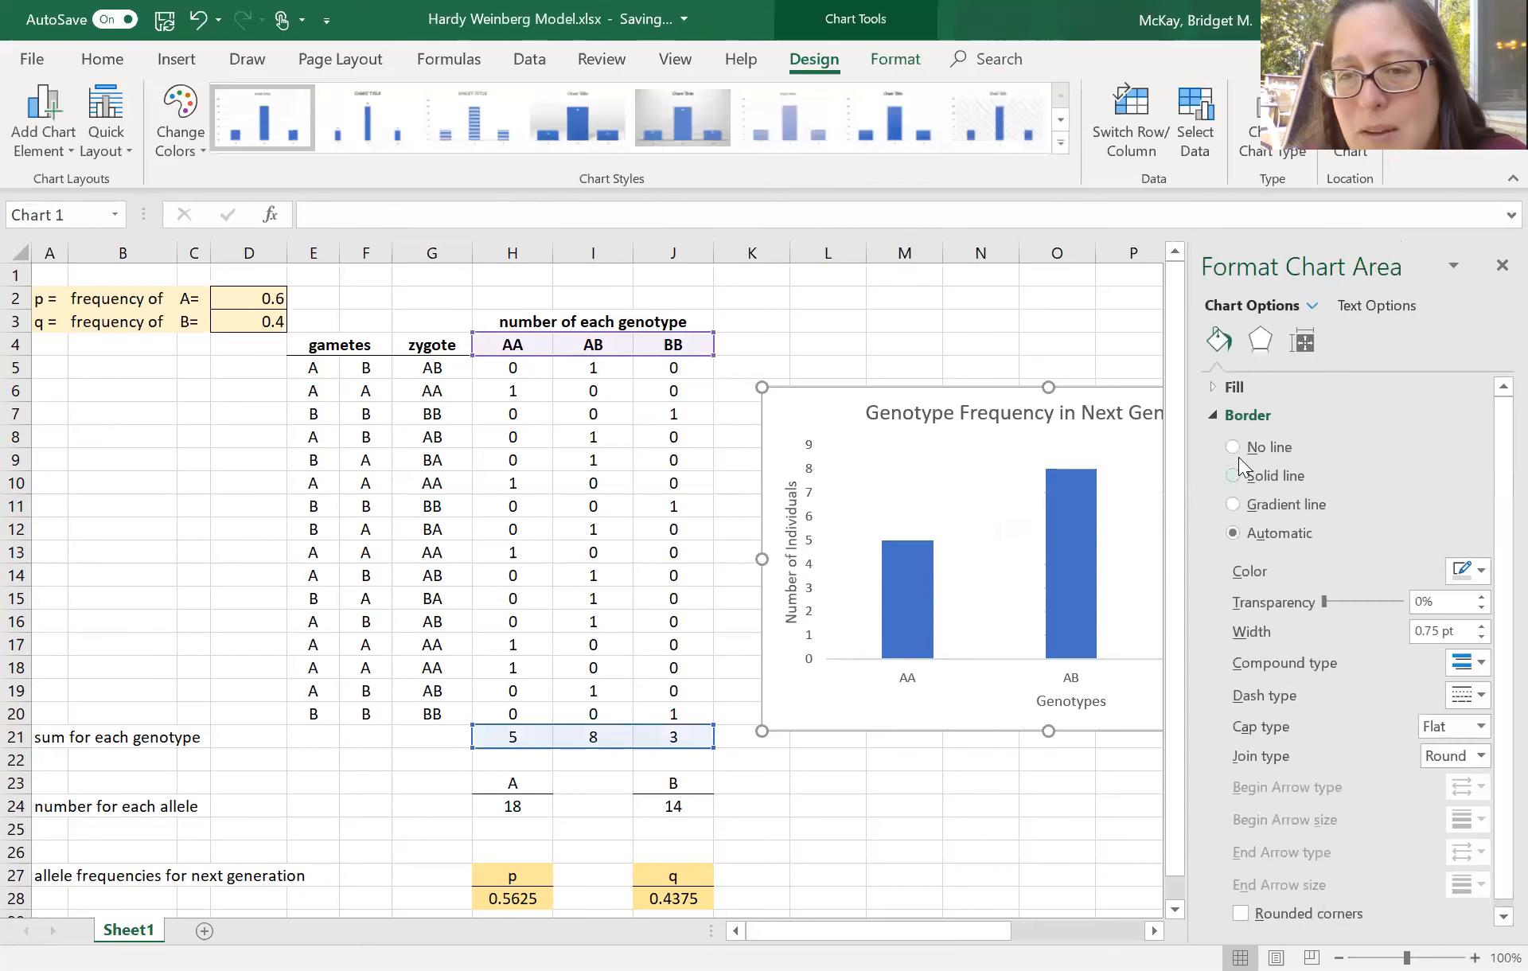
left_click(1242, 448)
left_click(1032, 787)
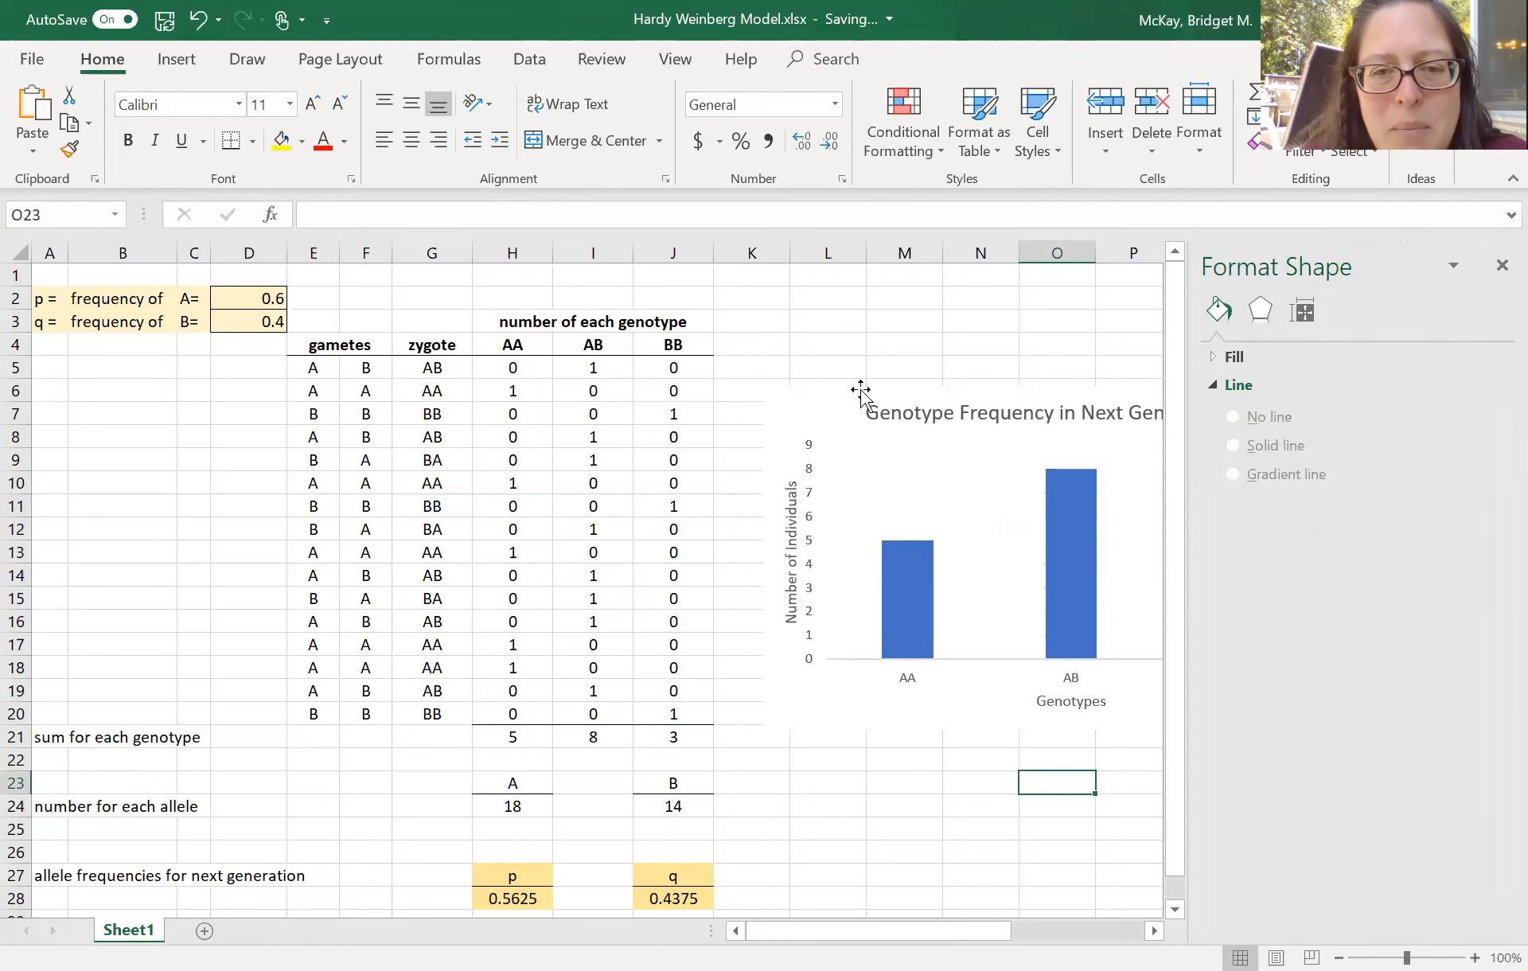
- Try a gold border on the genotype columns and replace it with a solid black one
scroll(861, 390, "right", 3)
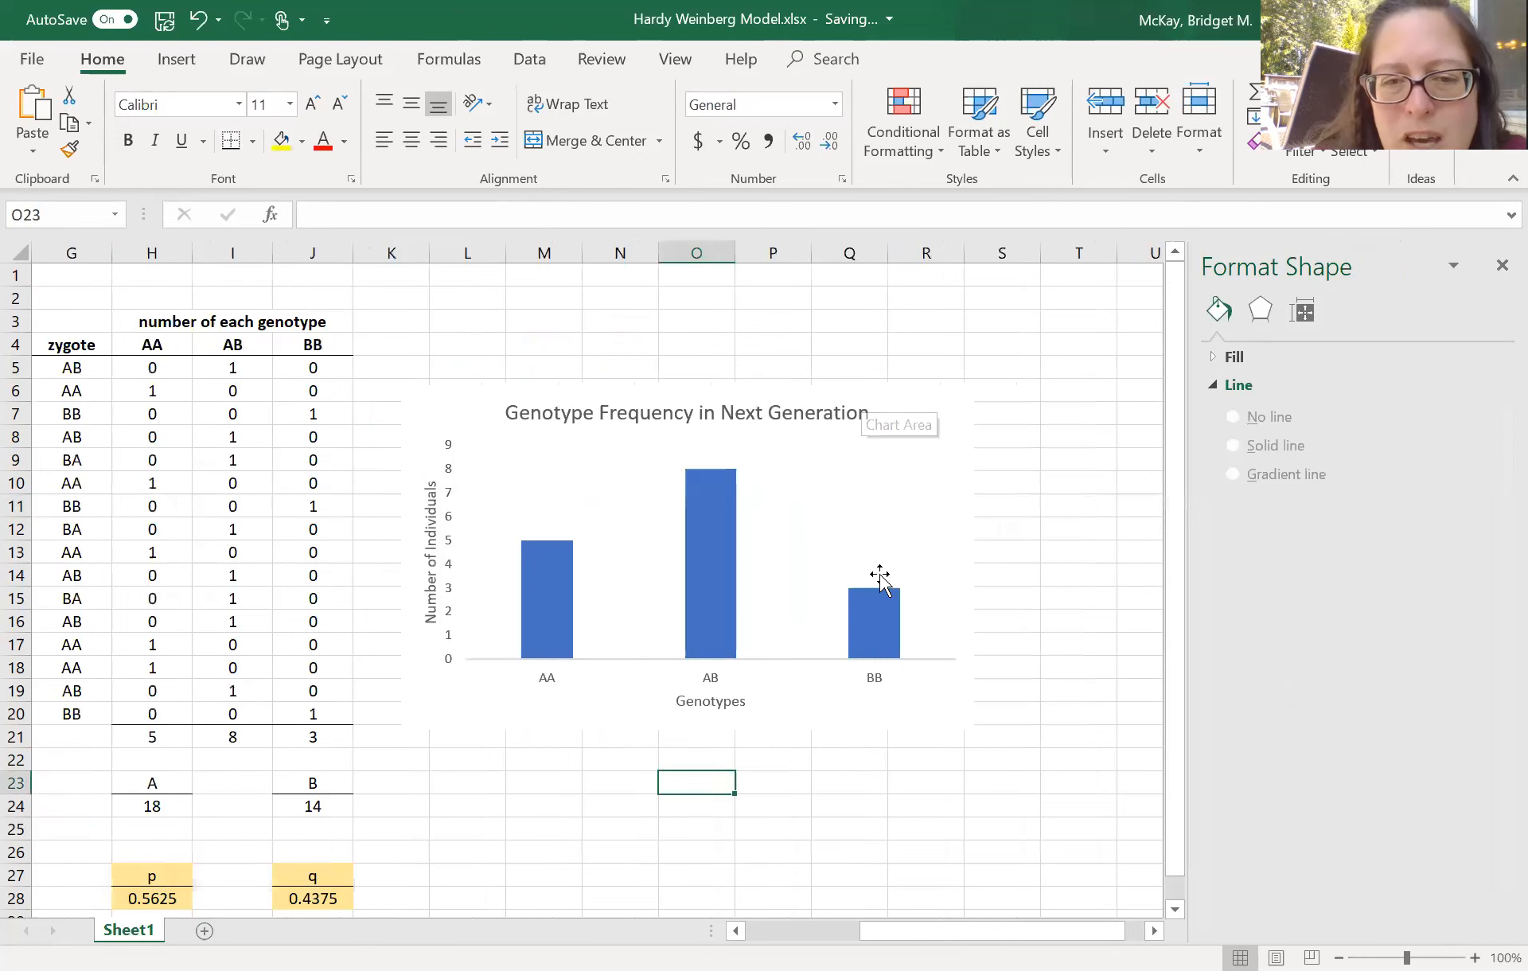
left_click(873, 605)
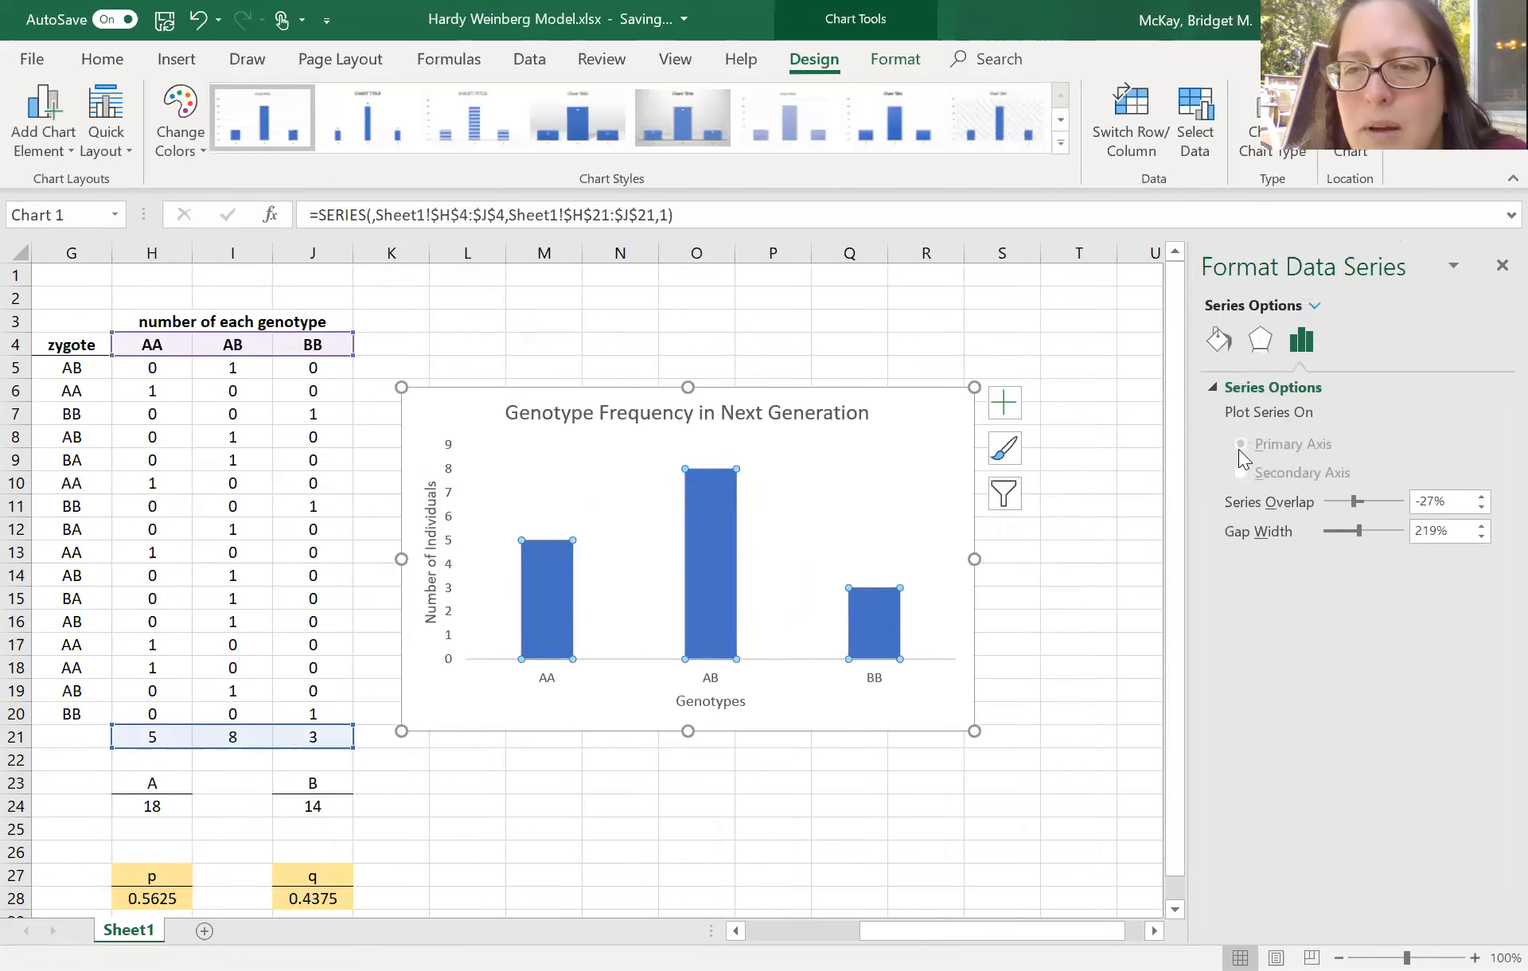
left_click(1221, 339)
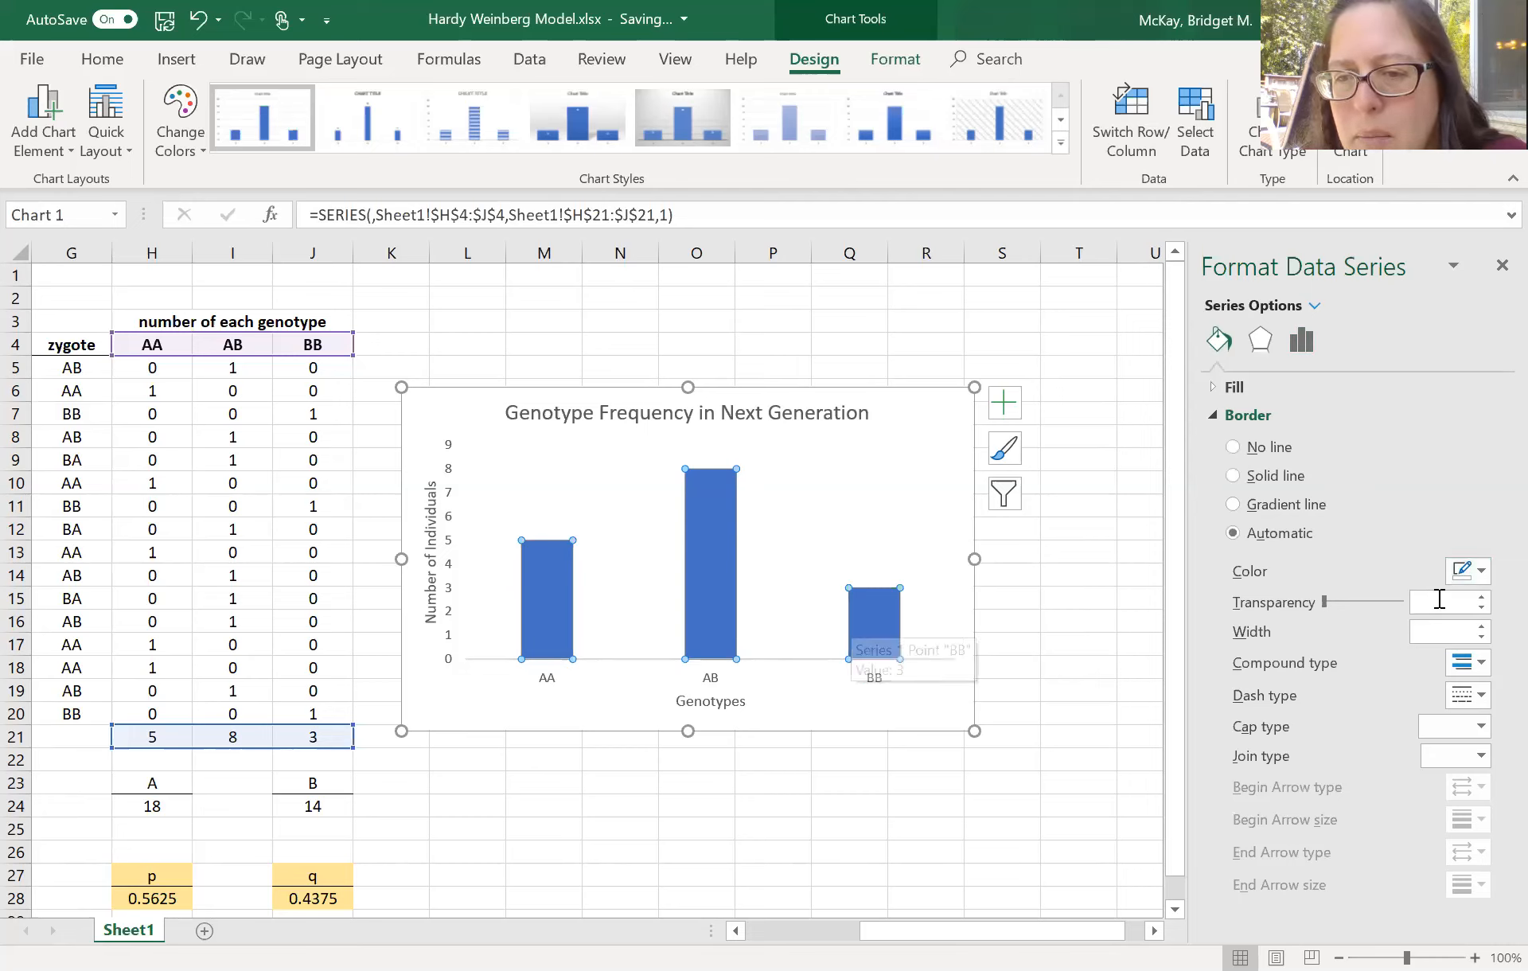
left_click(1482, 570)
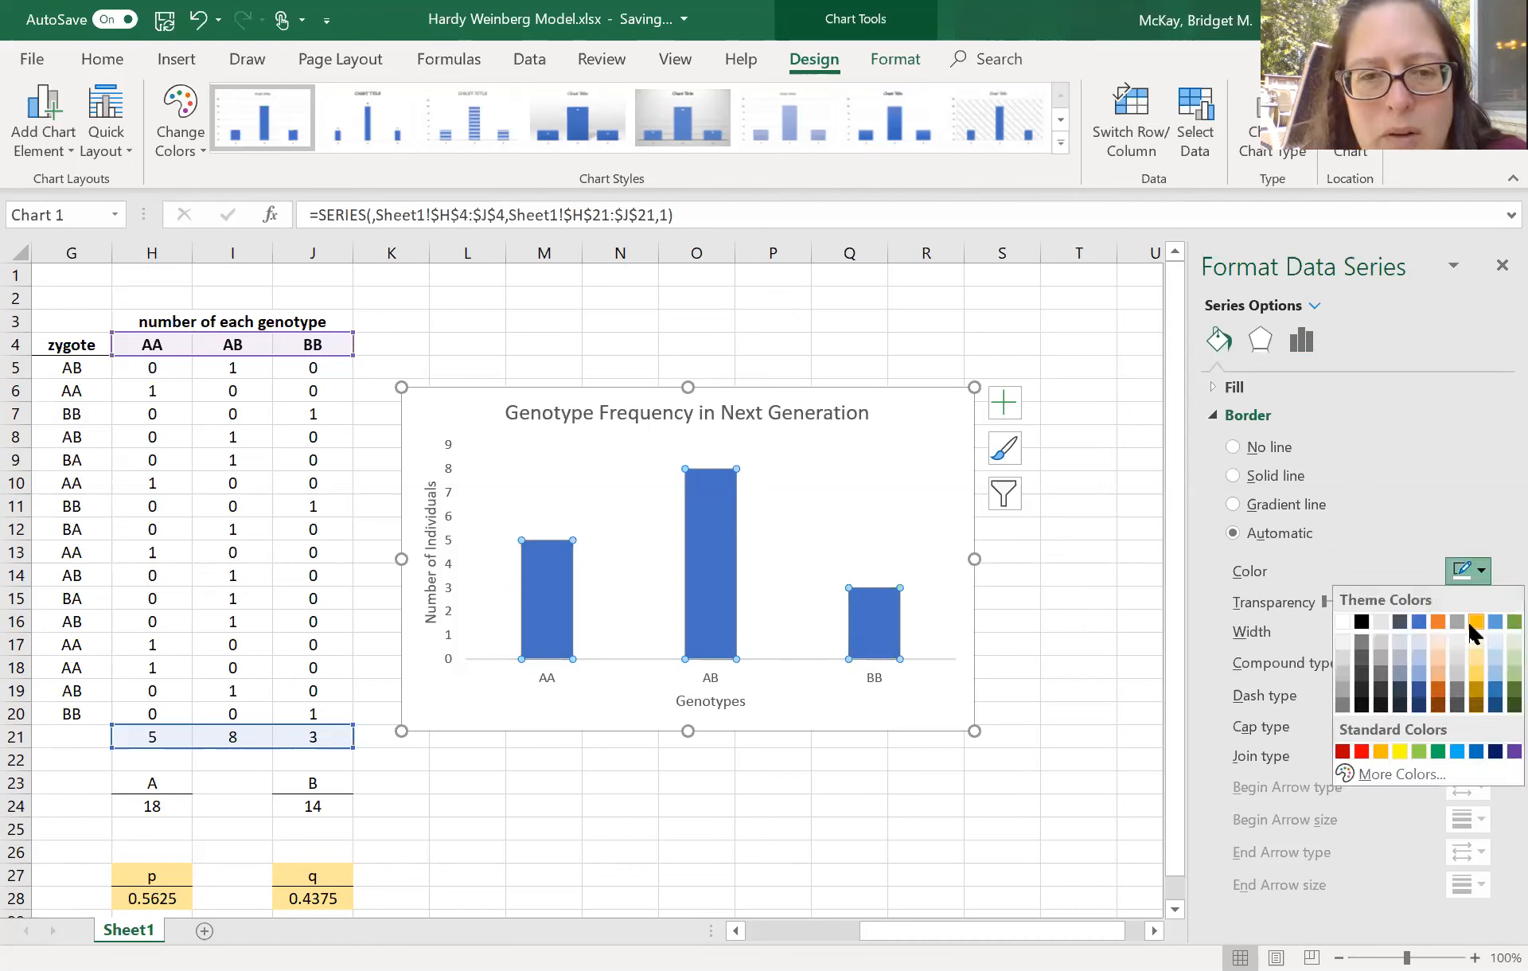
left_click(1474, 623)
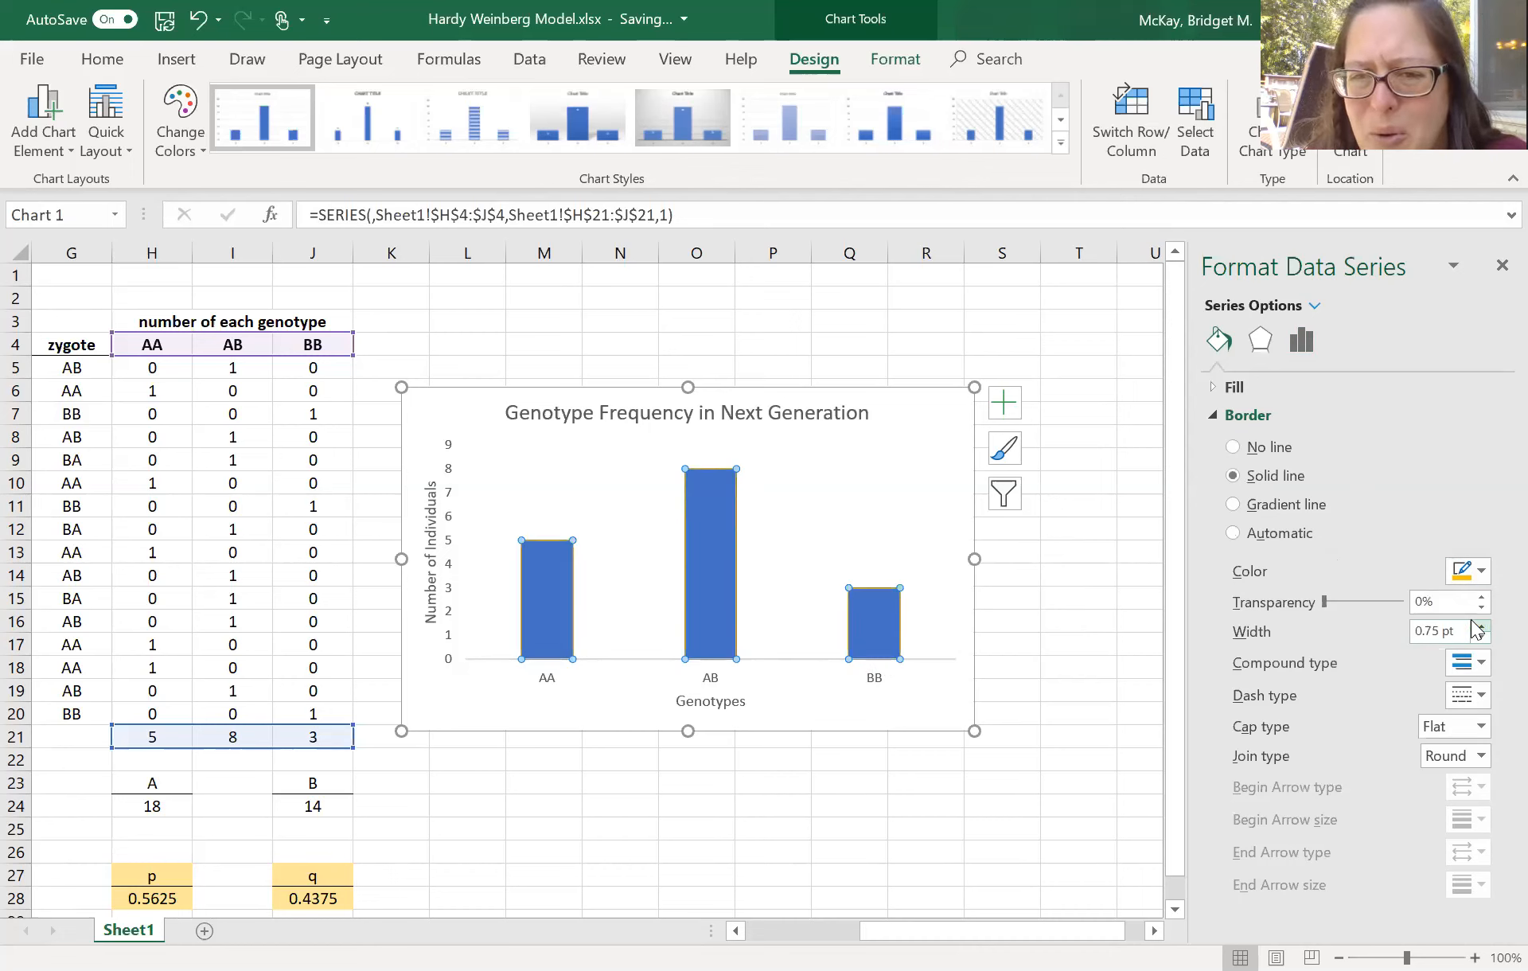
left_click(1478, 573)
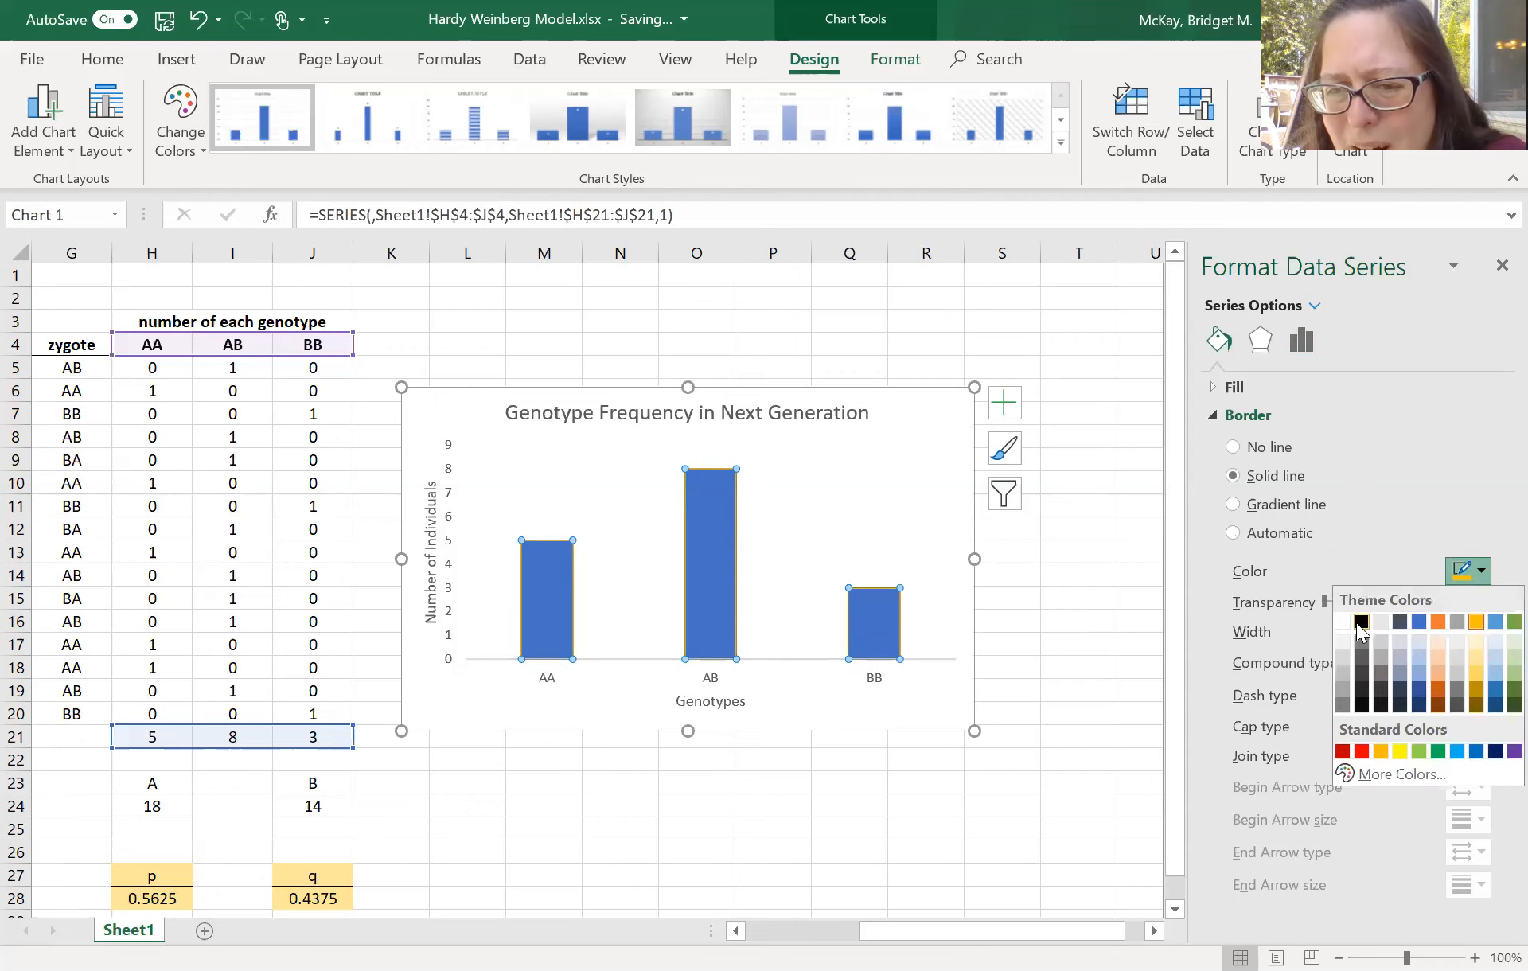
left_click(1357, 624)
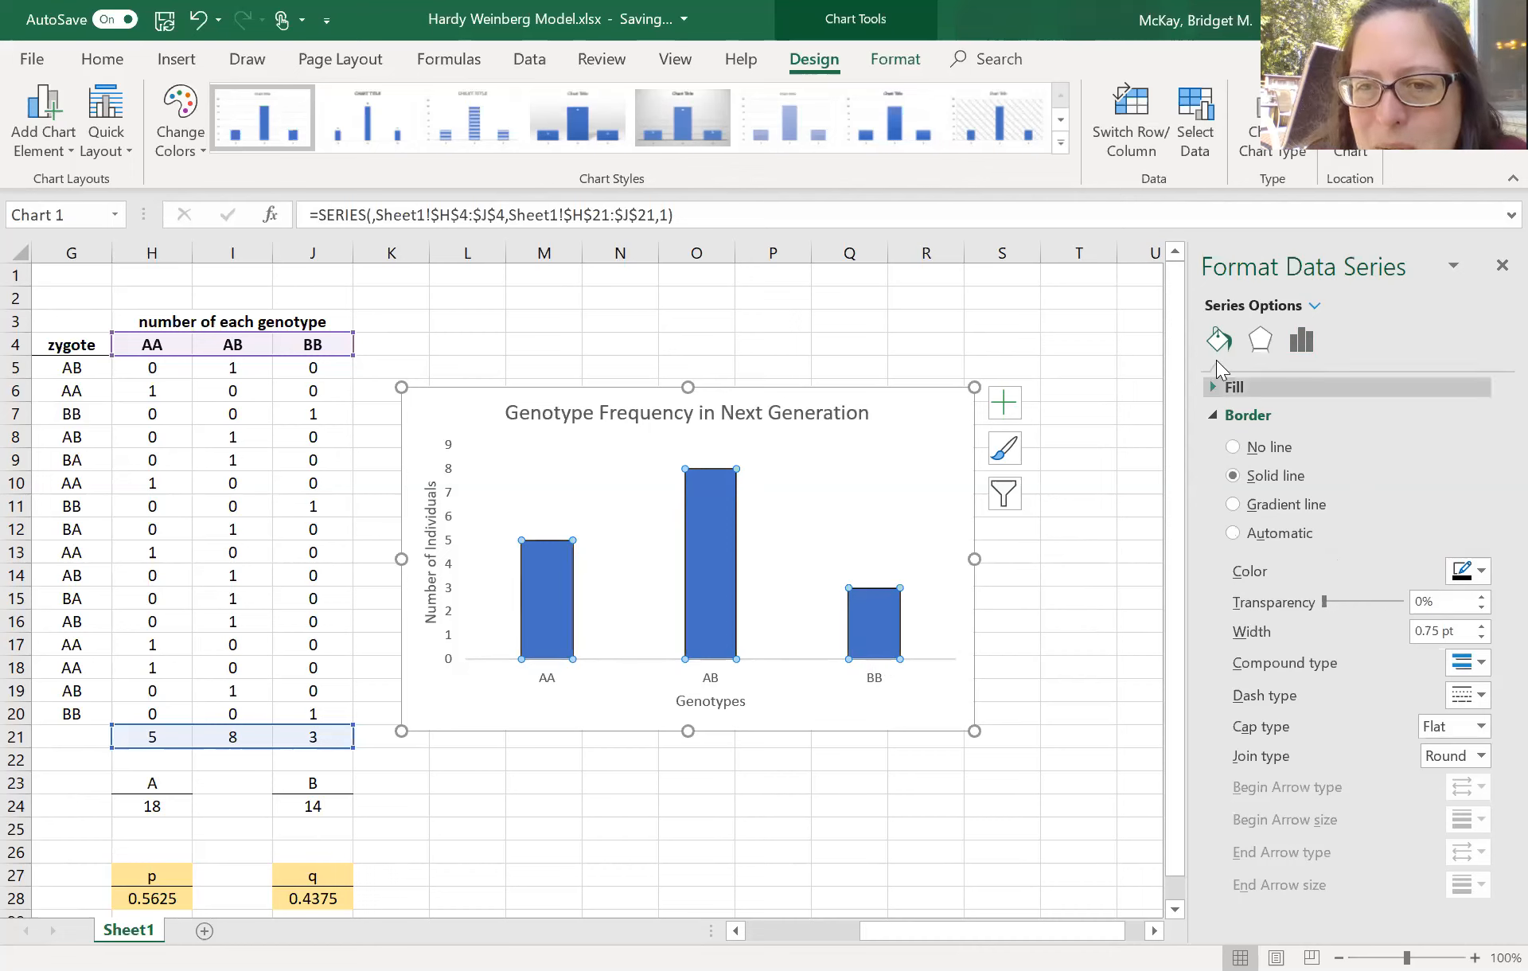
- Give the genotype columns a solid fill in light orange
left_click(1209, 391)
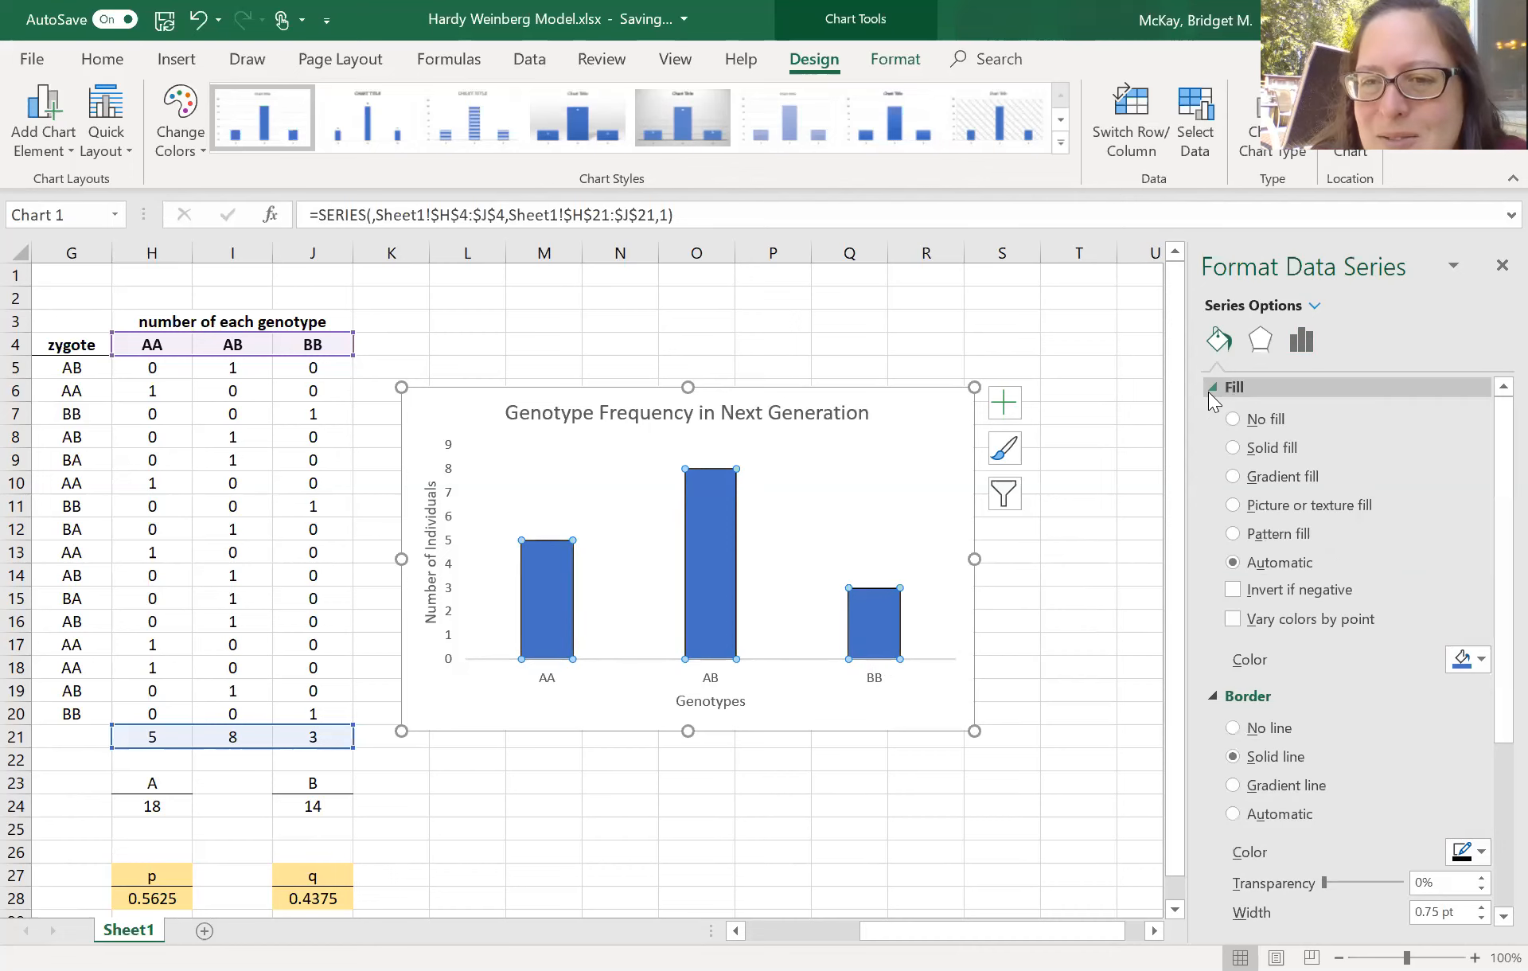
left_click(1242, 451)
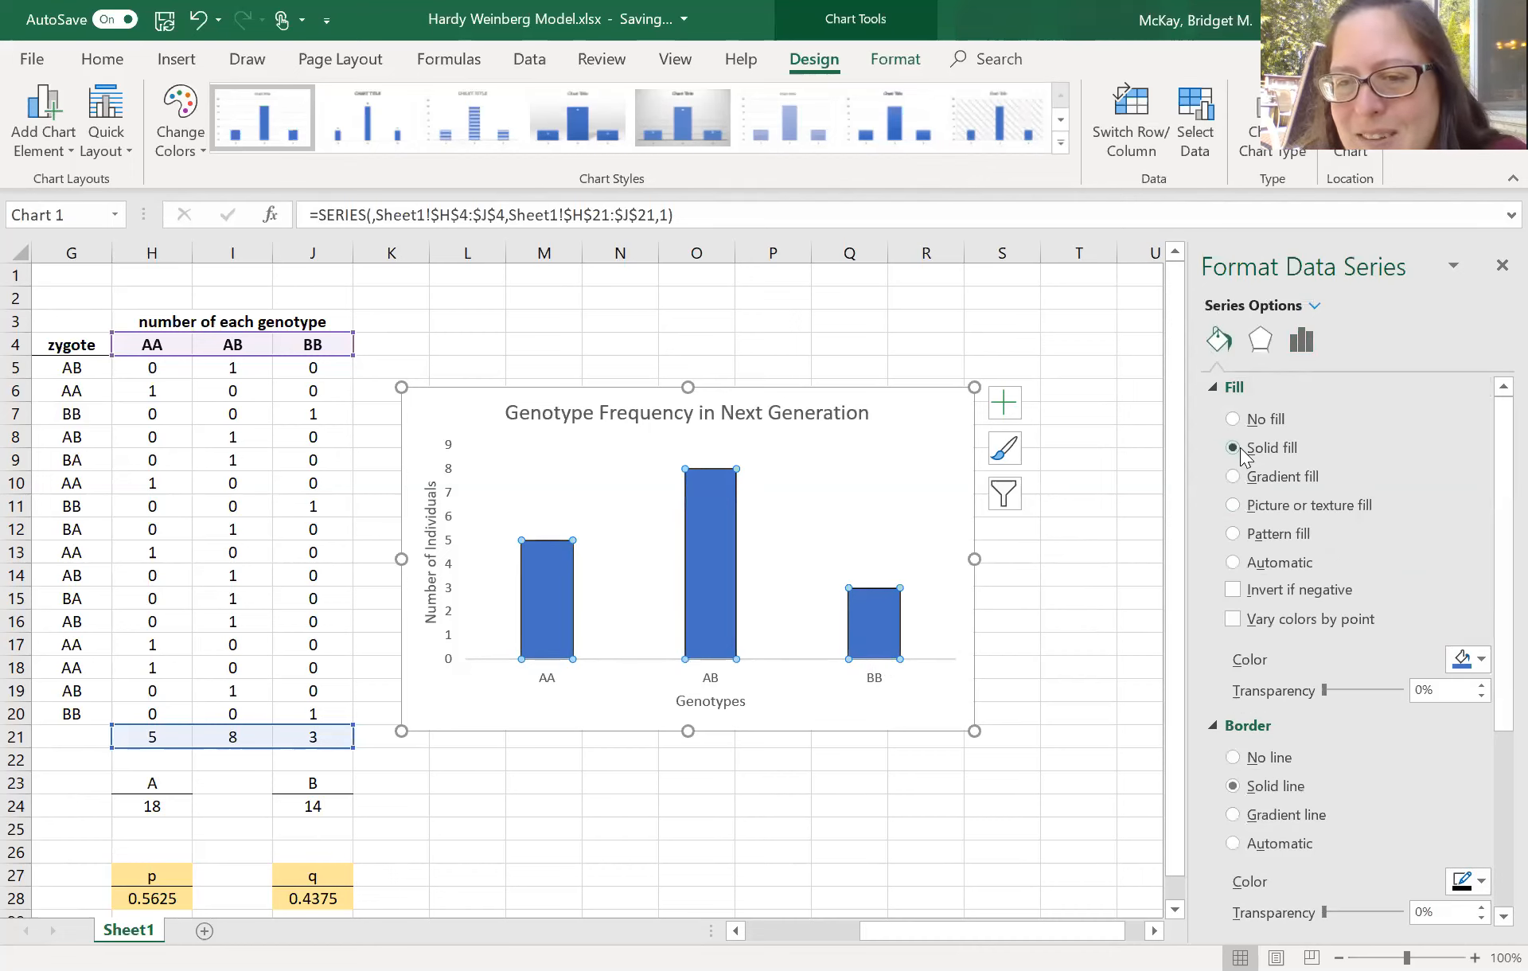
left_click(1478, 666)
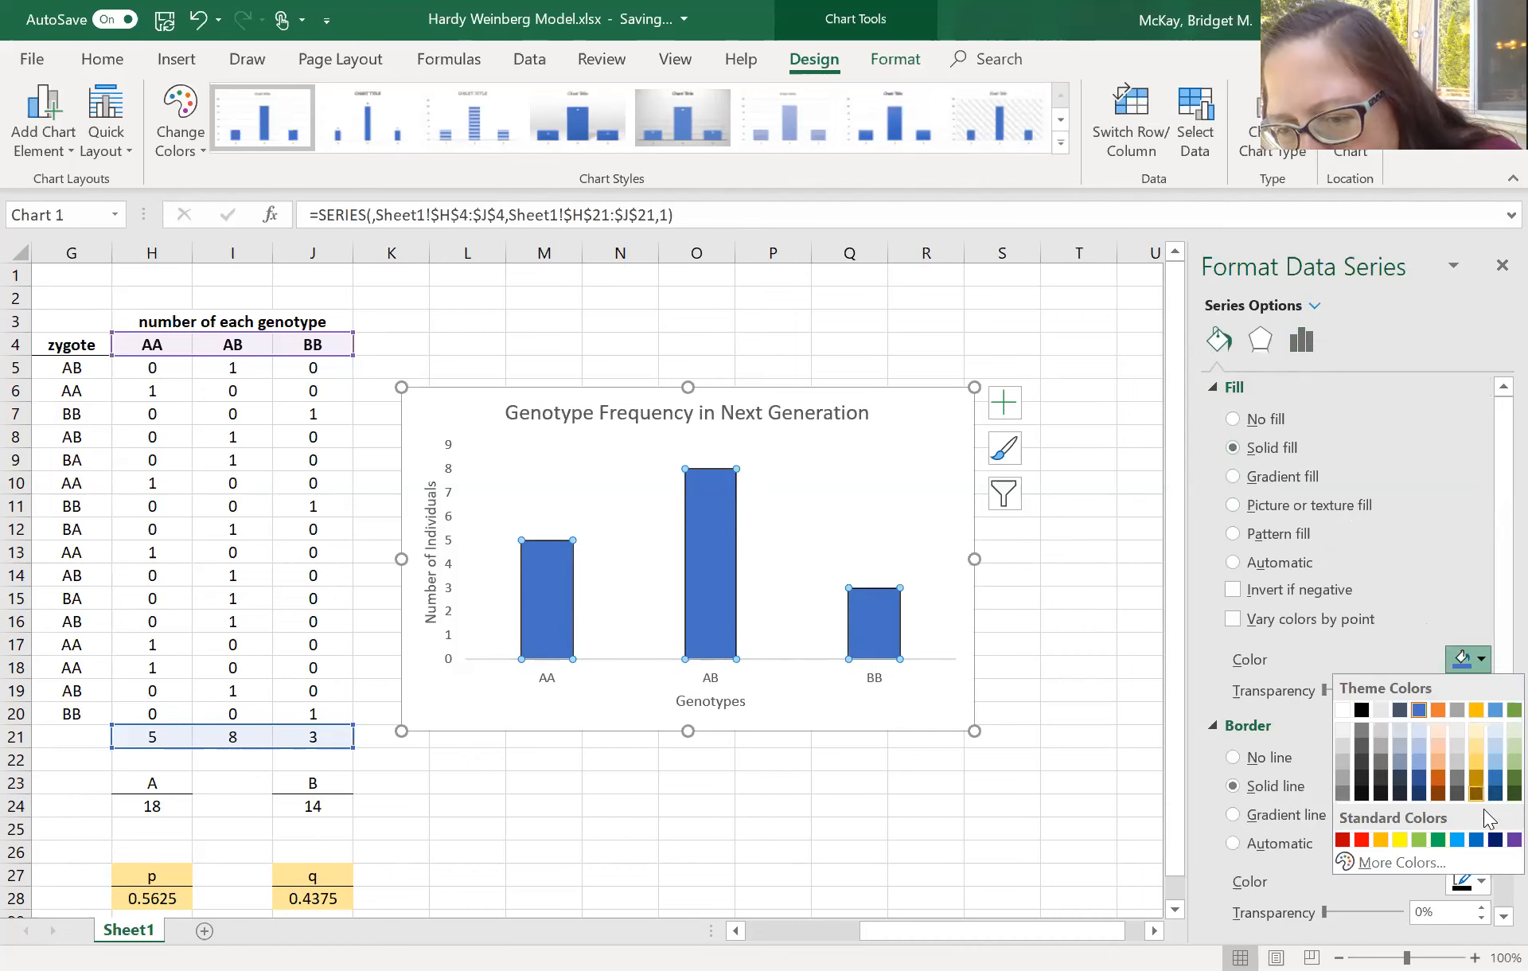
left_click(1436, 761)
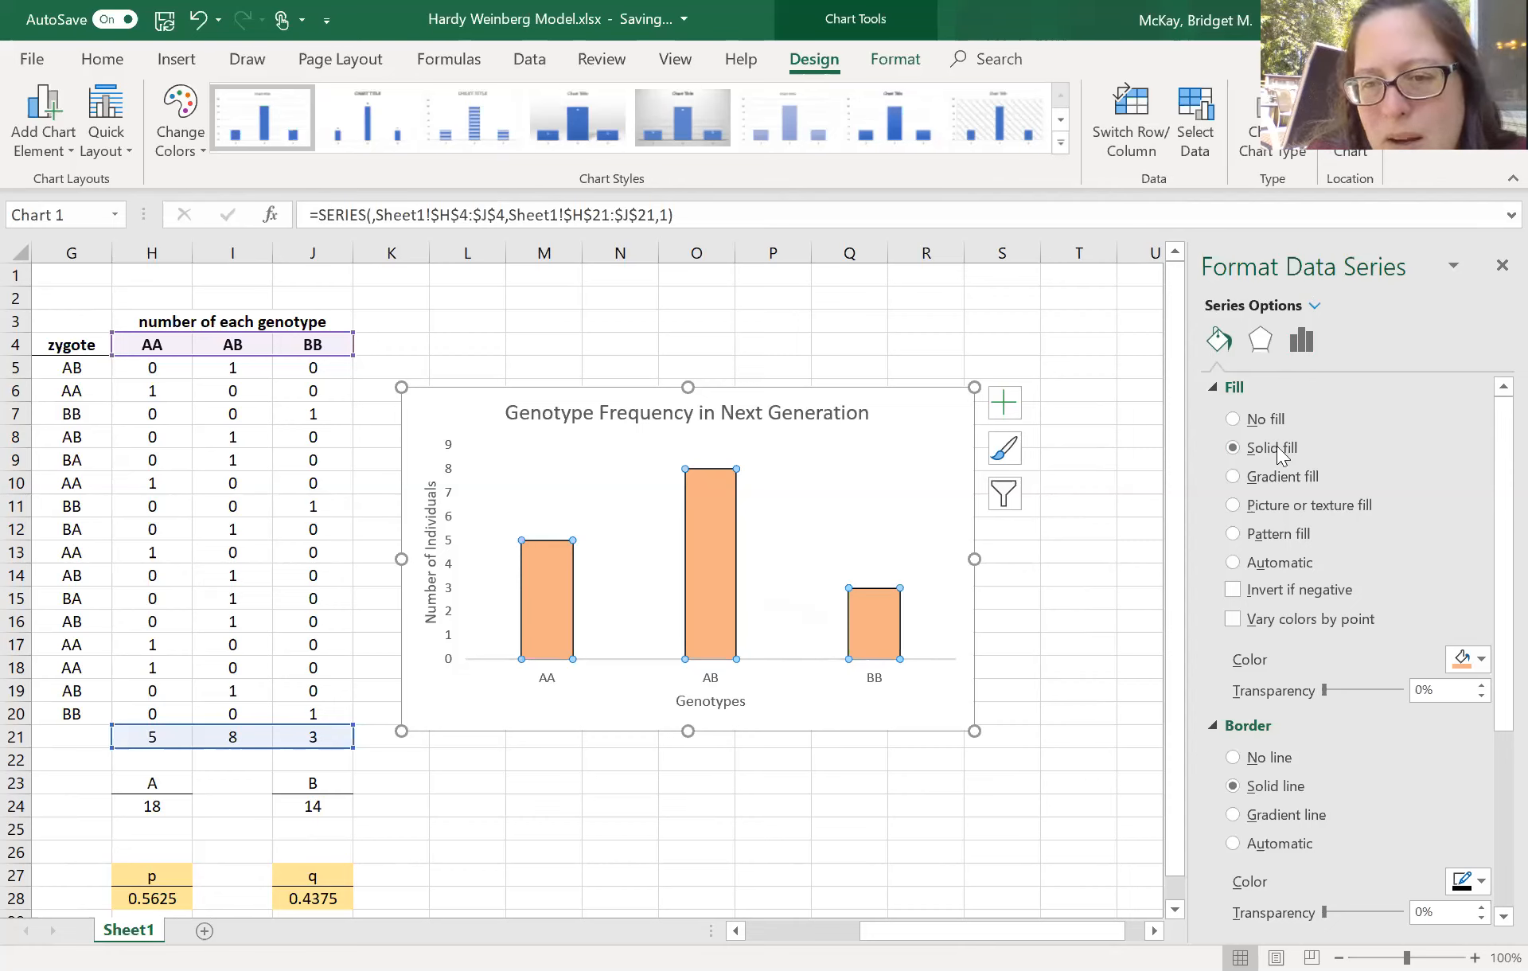
- Widen the genotype columns by reducing the data series' gap width to 36%
scroll(1323, 481, "down", 2)
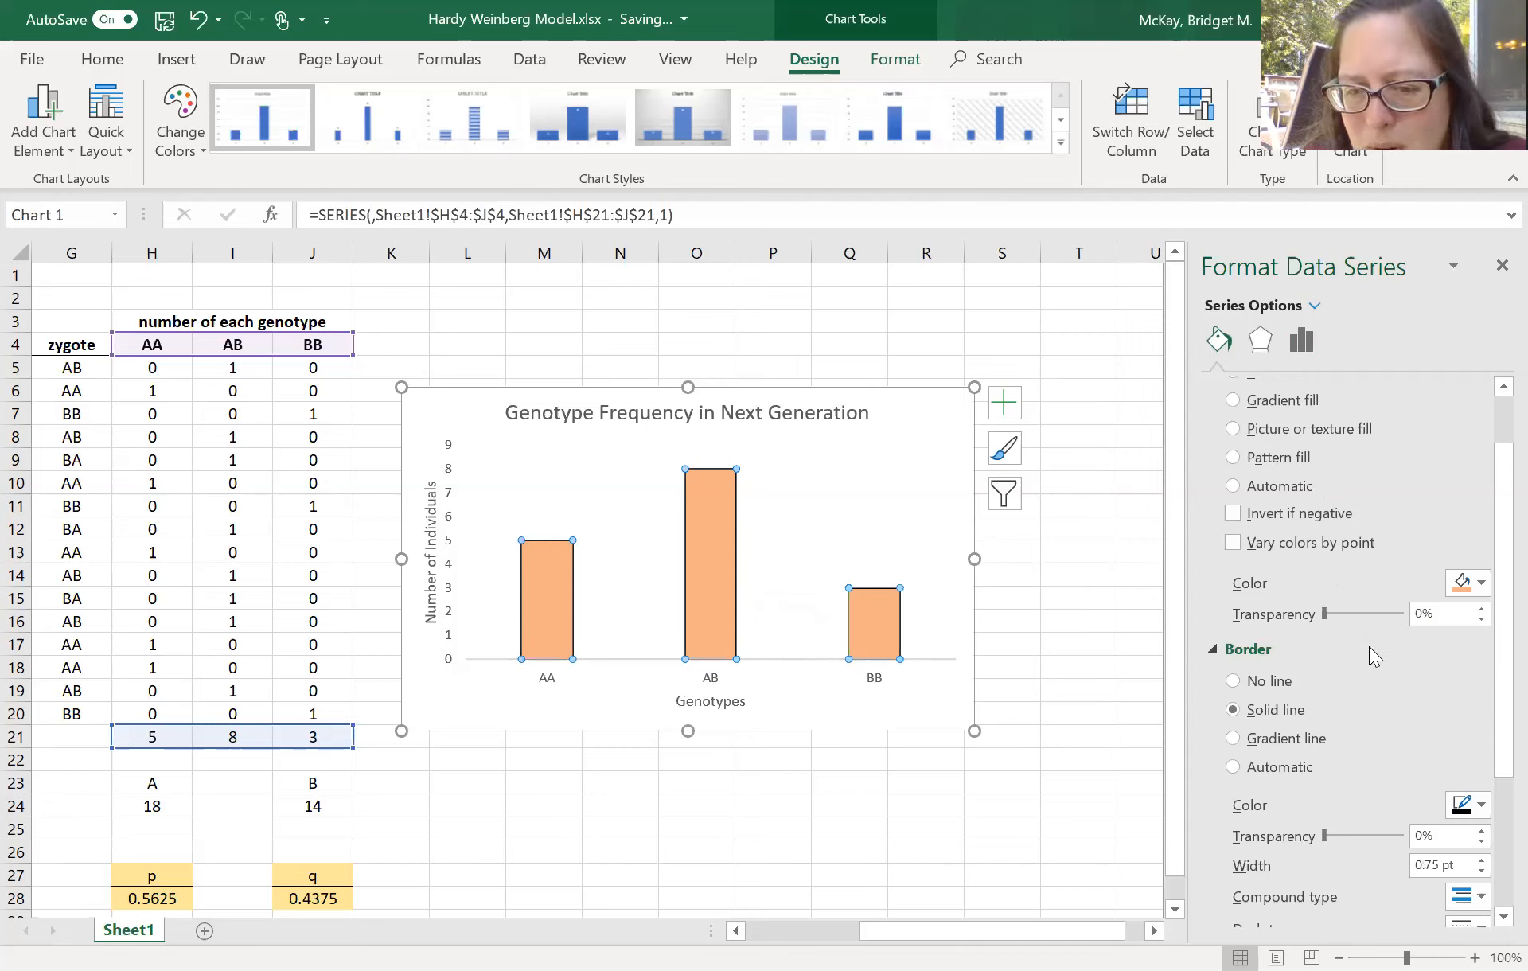
scroll(1422, 744, "down", 5)
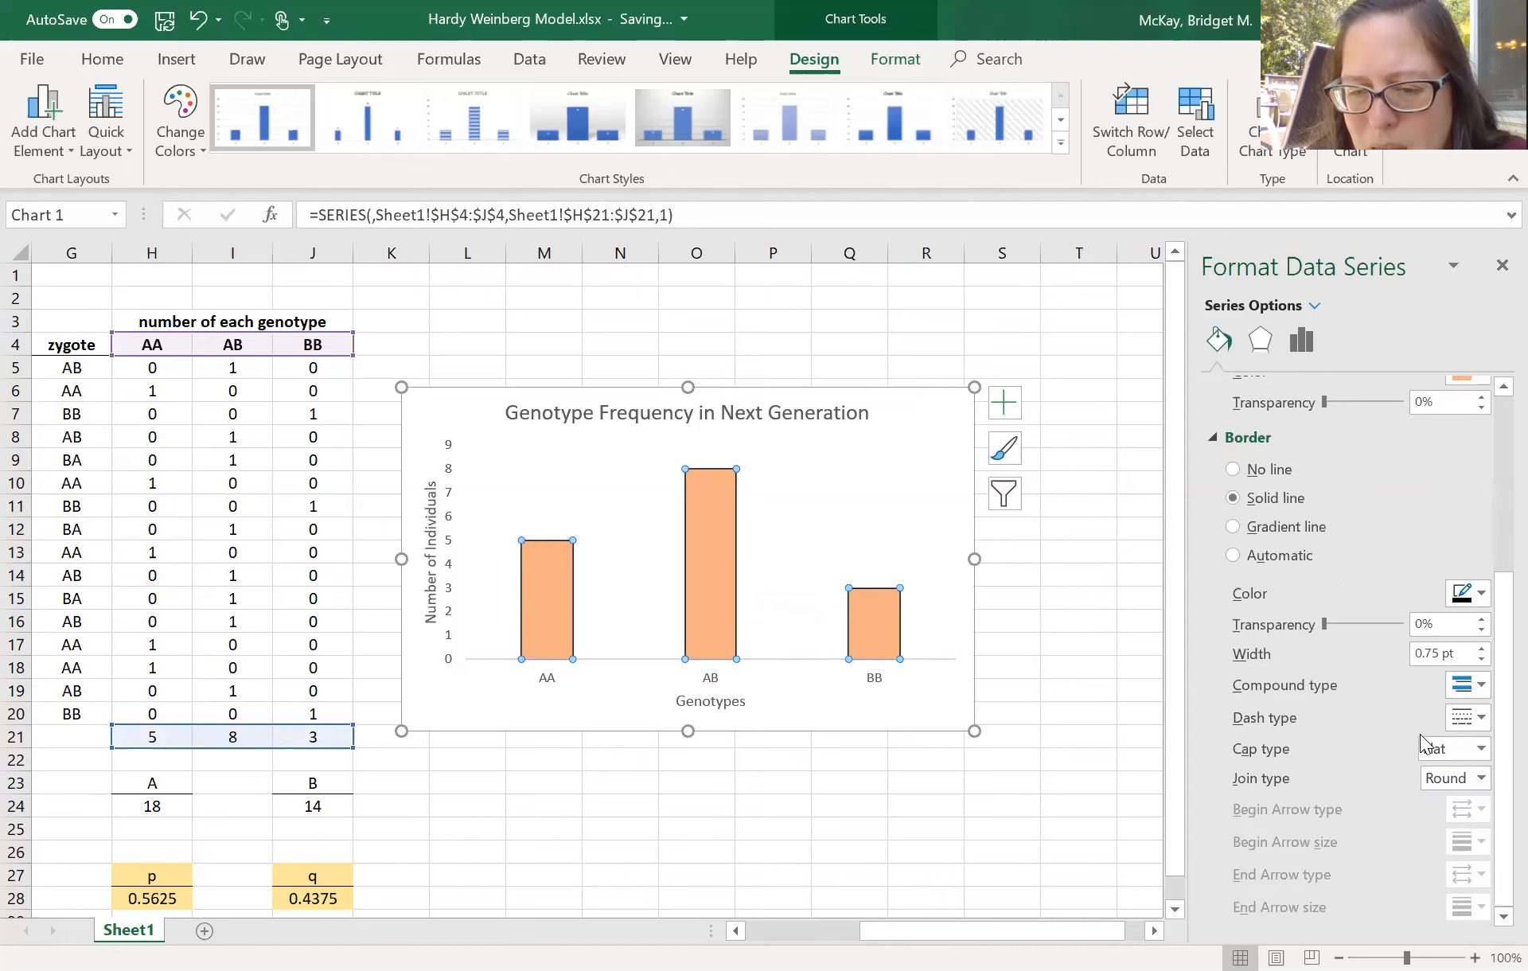
scroll(1422, 744, "up", 7)
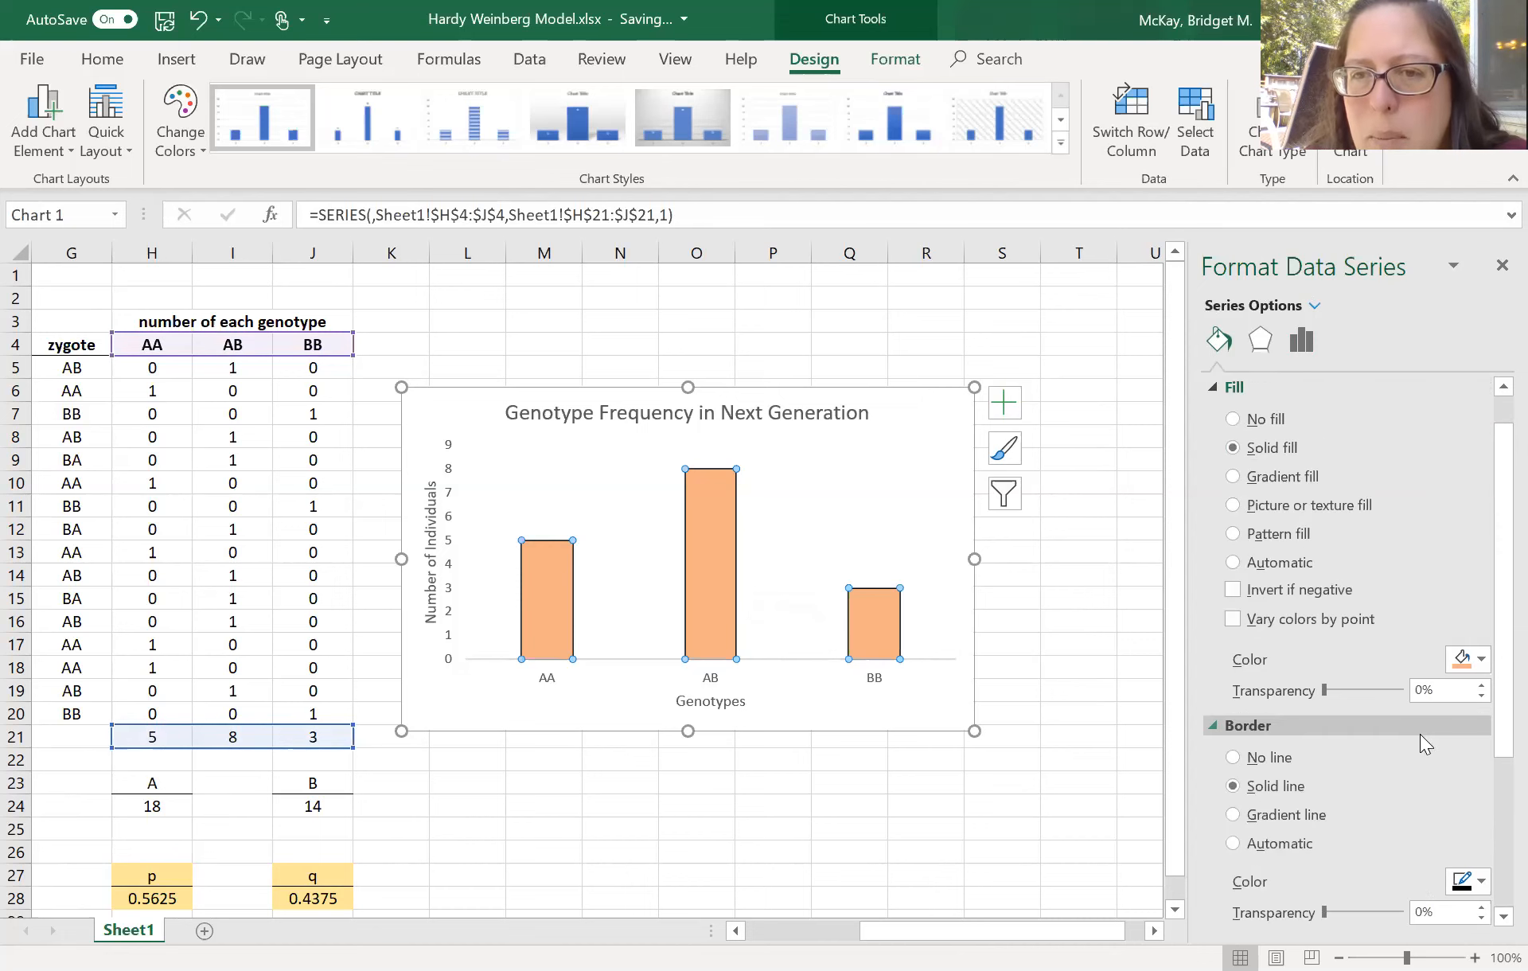
left_click(1298, 344)
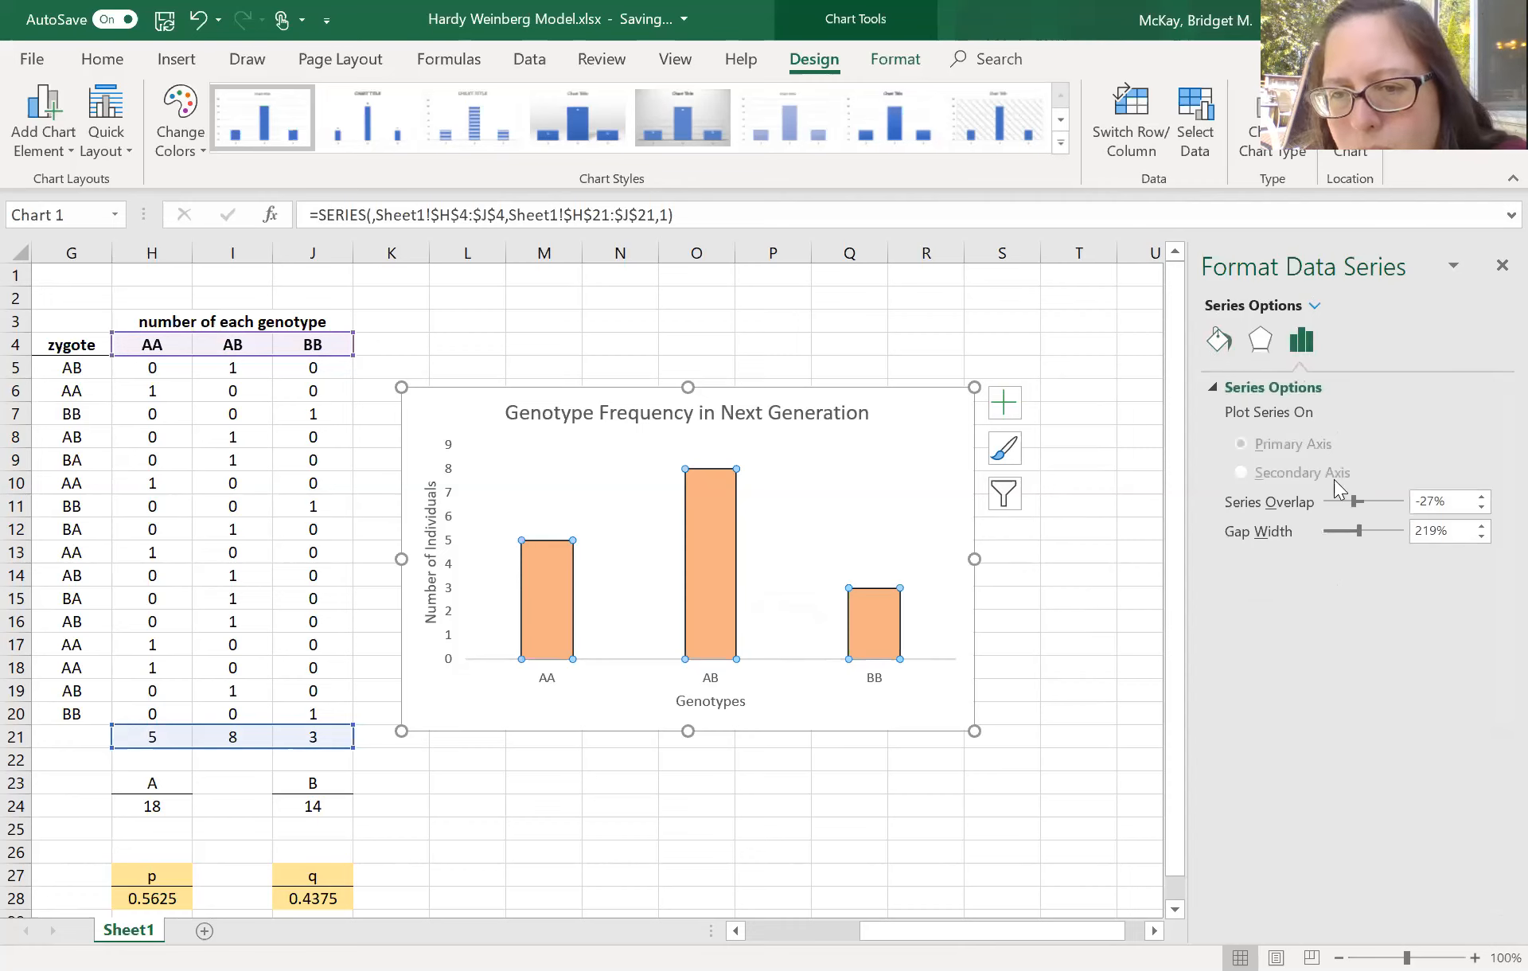
left_click_drag(1356, 529, 1333, 530)
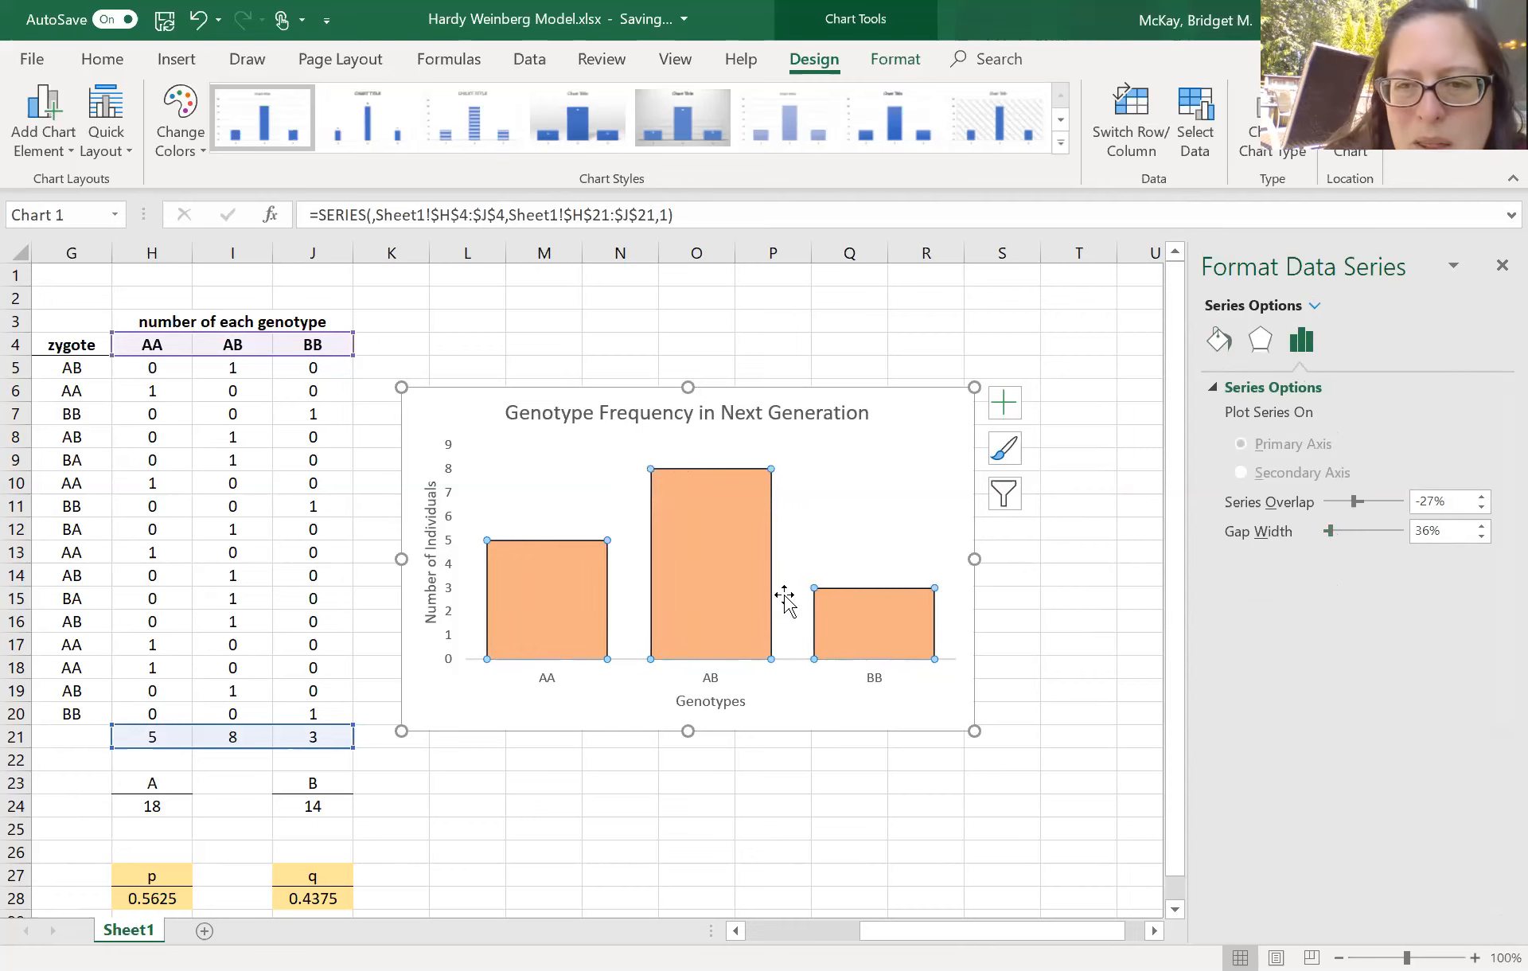